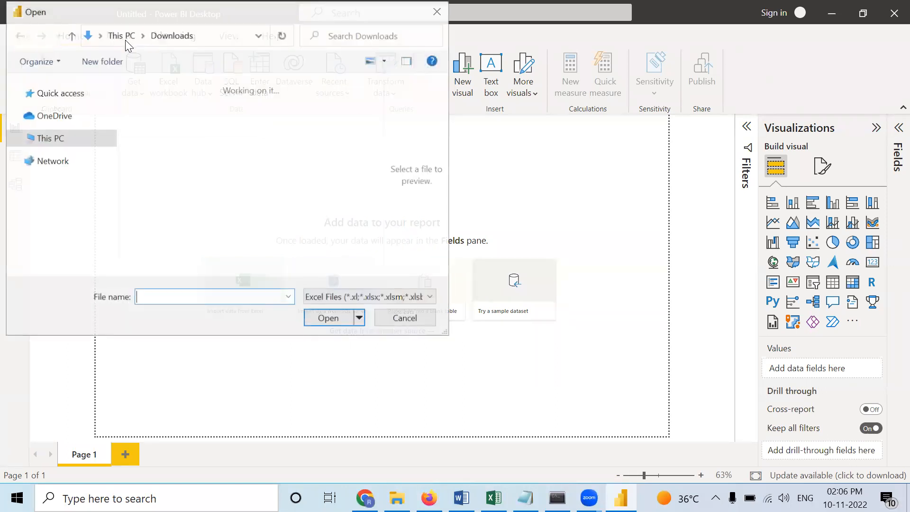
- Load Sheet1 from the zomatoclean Excel workbook in the Downloads folder into the report
scroll(280, 166, down, 6)
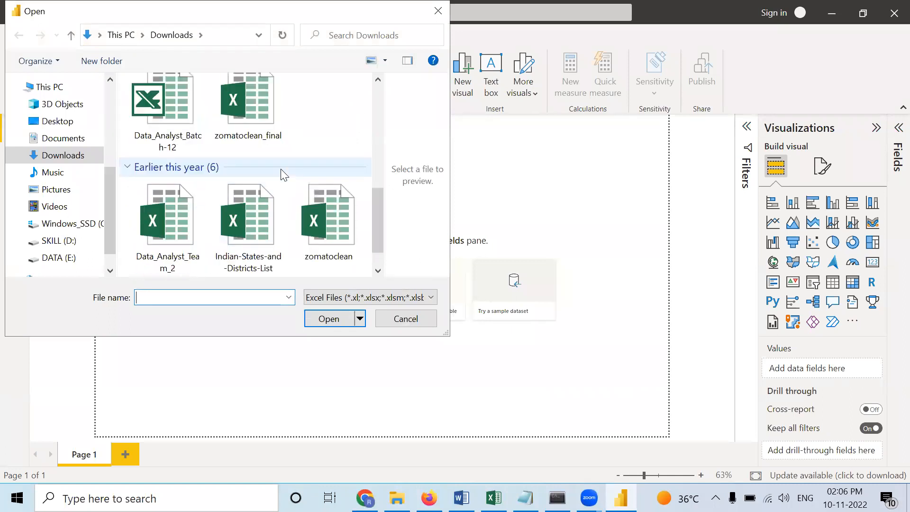
click(305, 229)
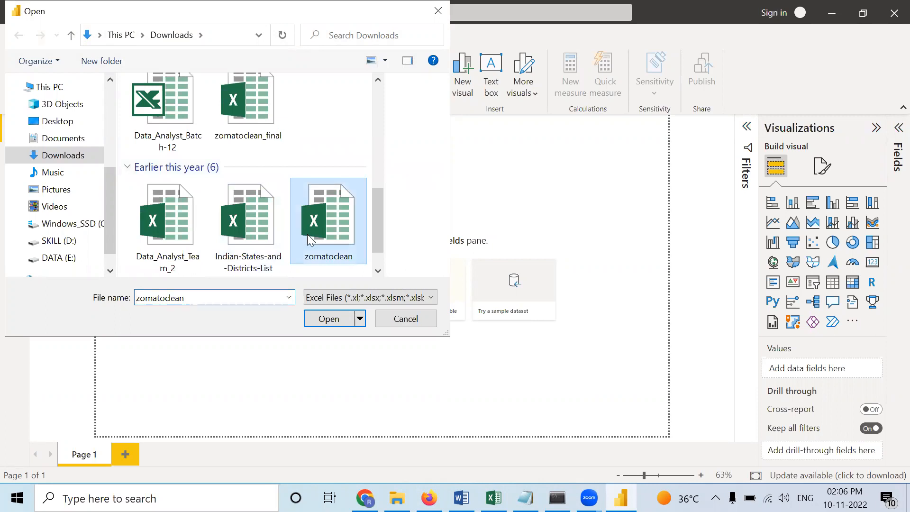
click(321, 319)
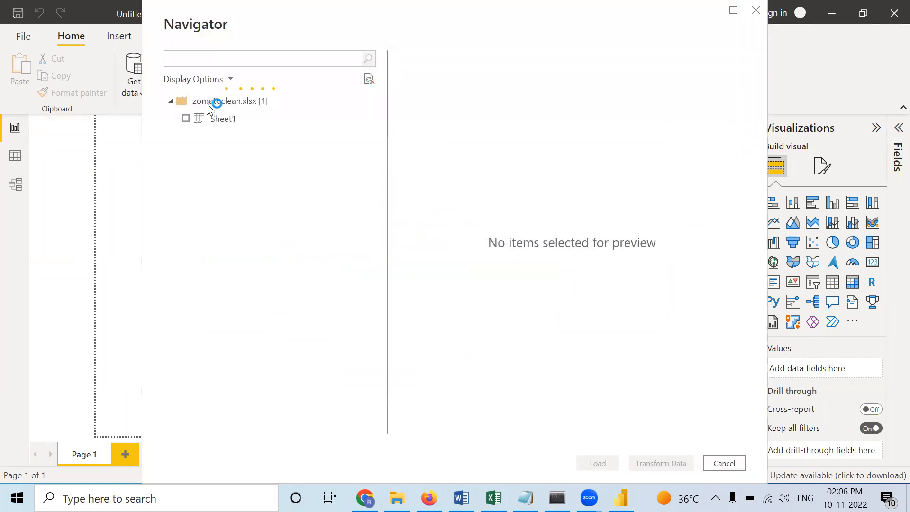
click(185, 119)
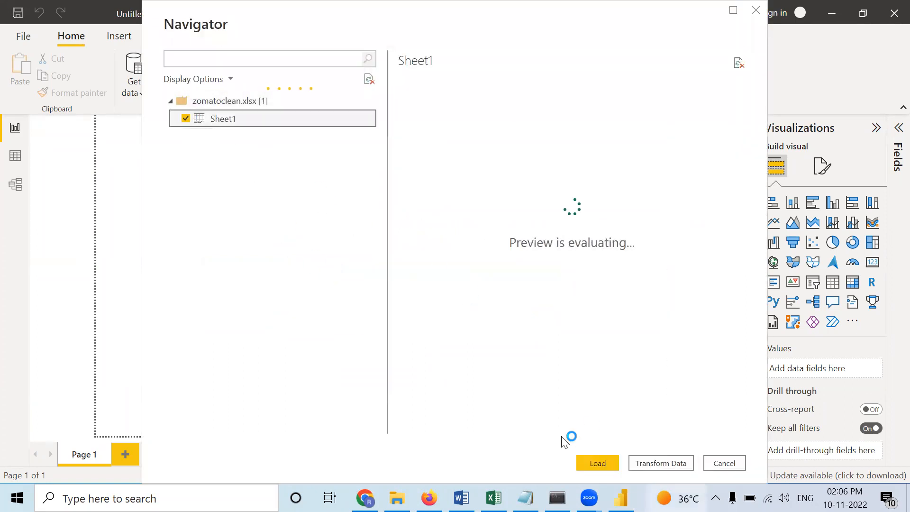
click(598, 463)
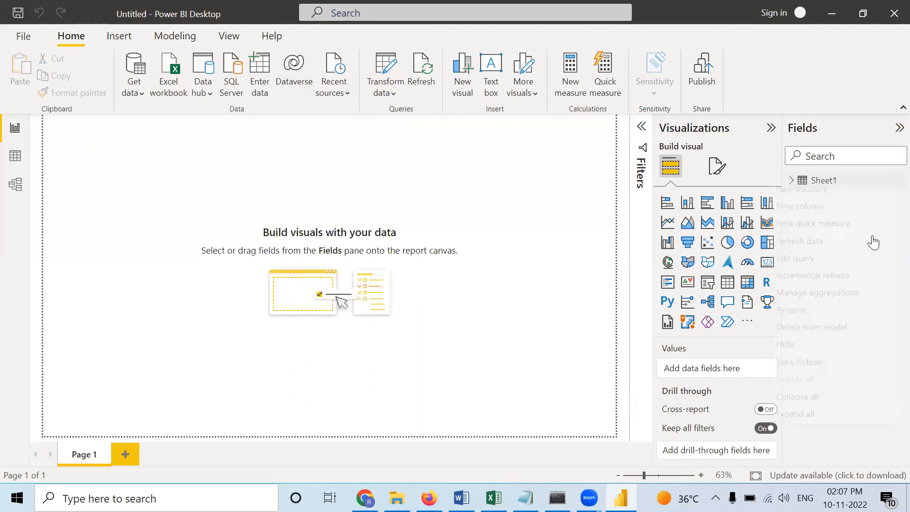
- Rename the Sheet1 table as zomato
right_click(874, 183)
click(793, 311)
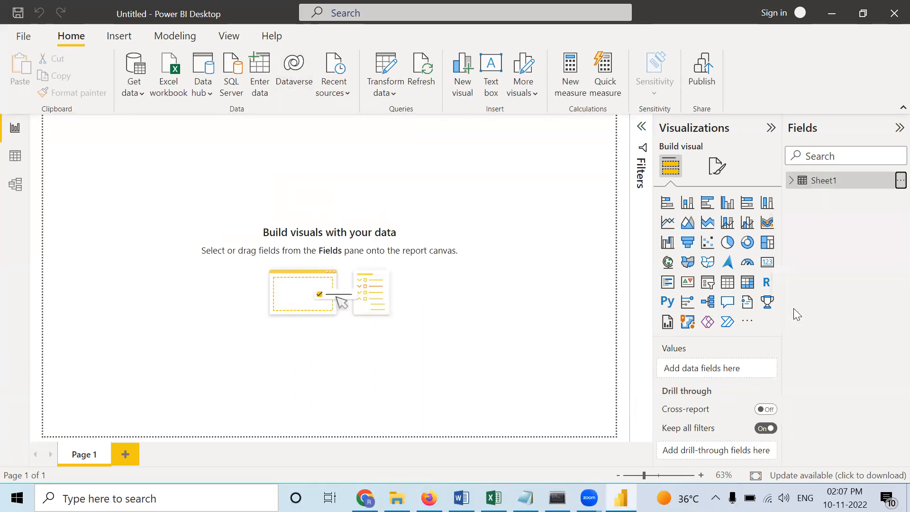
text(zomato)
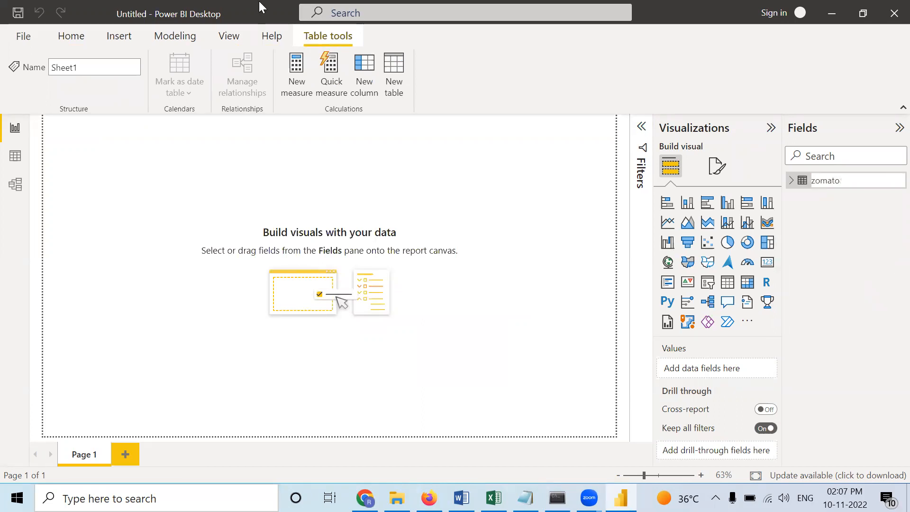
key(Return)
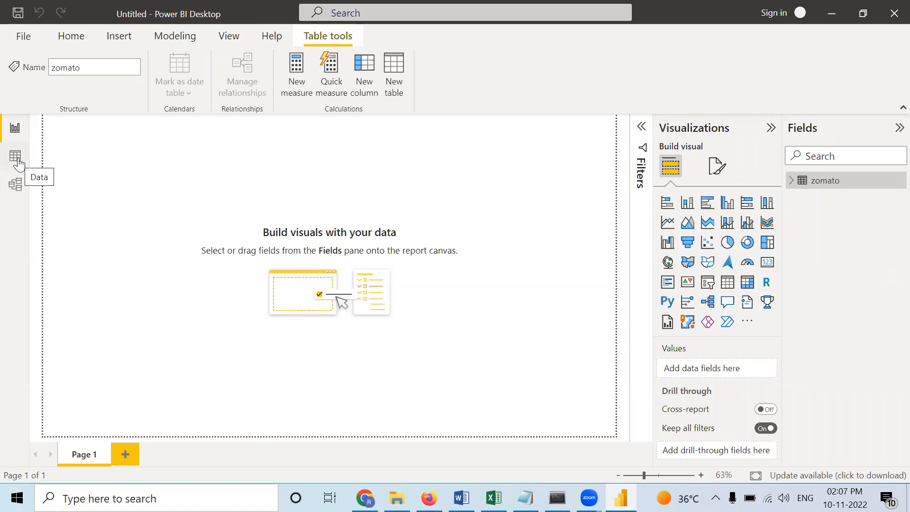
- Examine the zomato table's data and the distinct values in its online_order, book_table and Rating columns
click(18, 163)
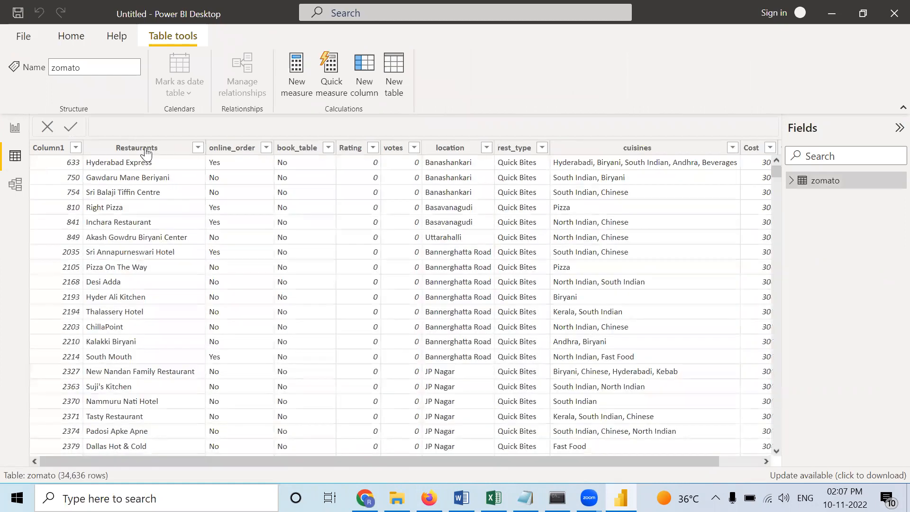
click(146, 153)
click(267, 149)
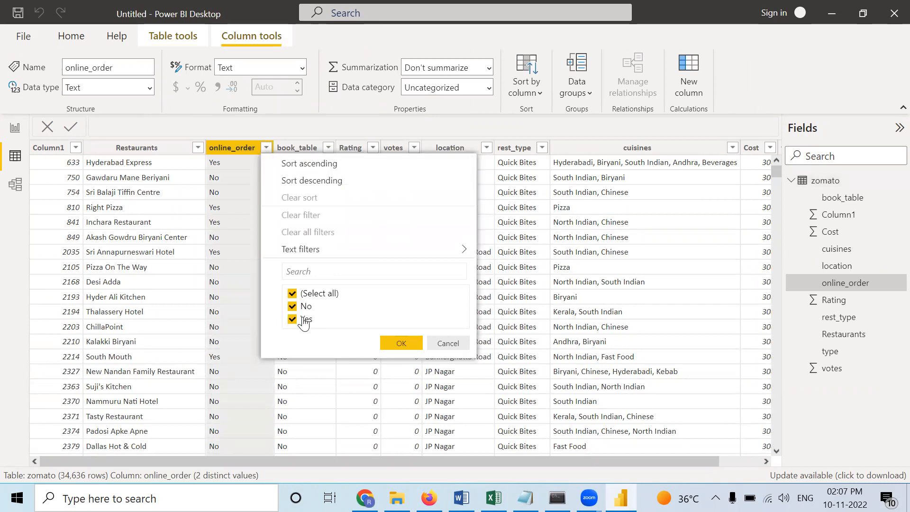
click(329, 147)
click(329, 147)
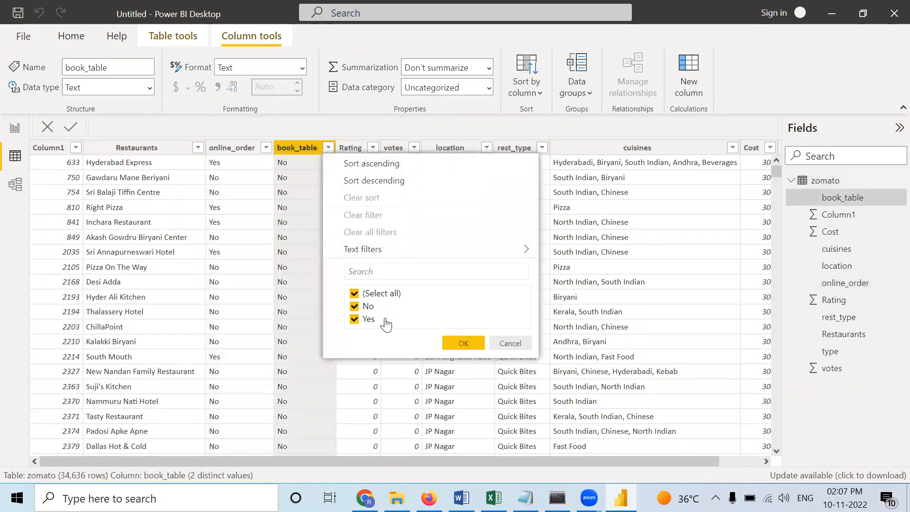
click(372, 149)
click(371, 148)
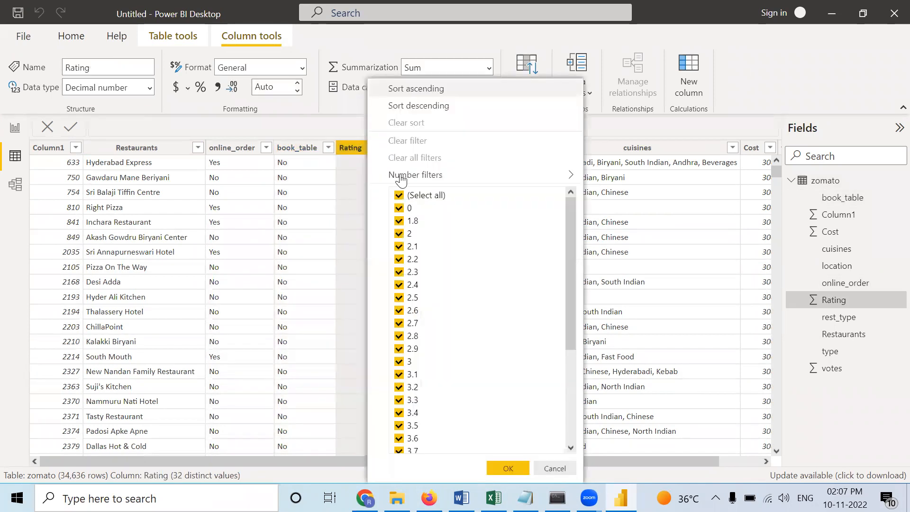
drag(573, 336, 575, 422)
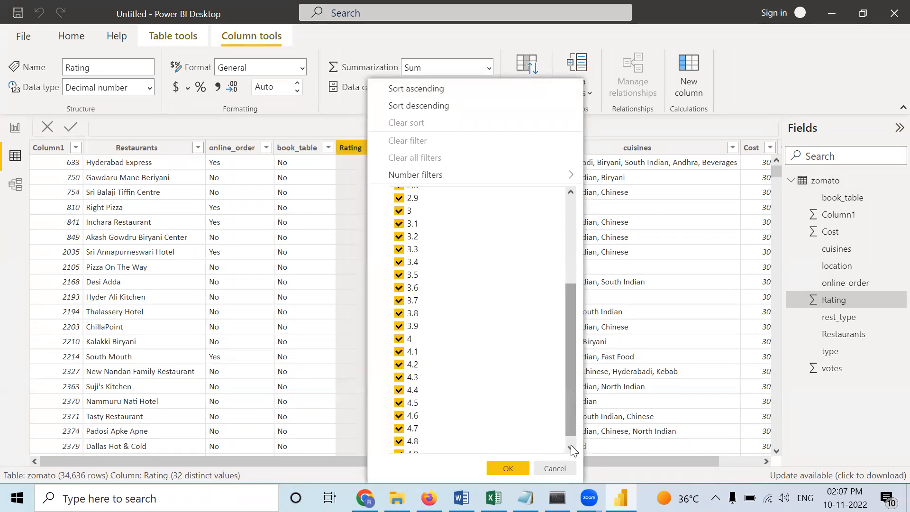
click(311, 299)
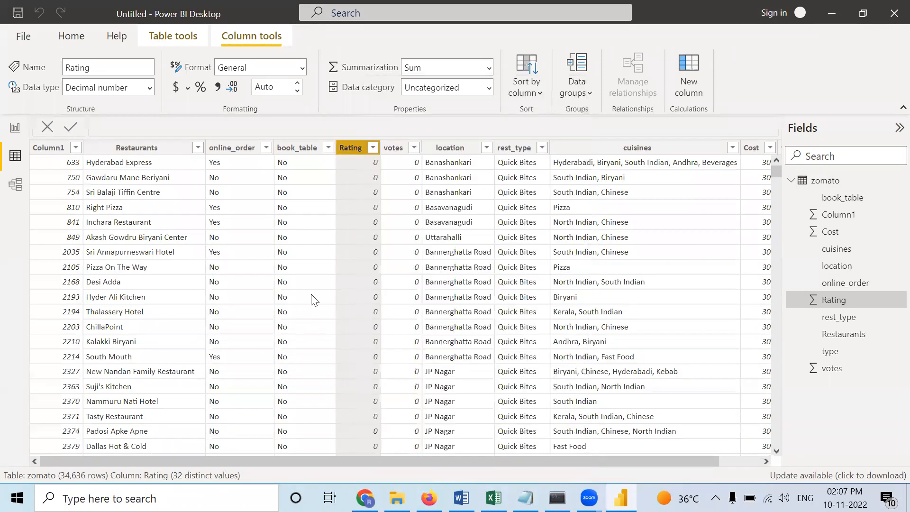
- Examine the distinct values in the votes, location and rest_type columns
click(414, 148)
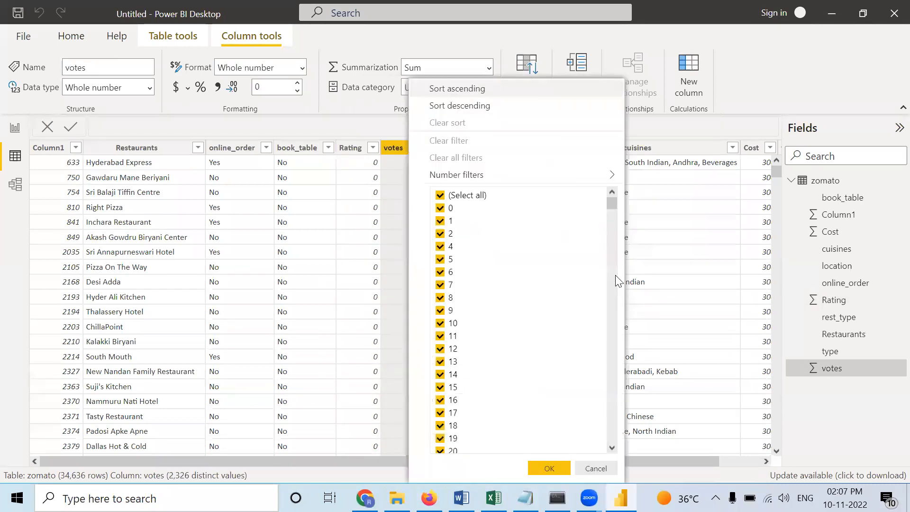
drag(613, 205, 621, 444)
click(312, 288)
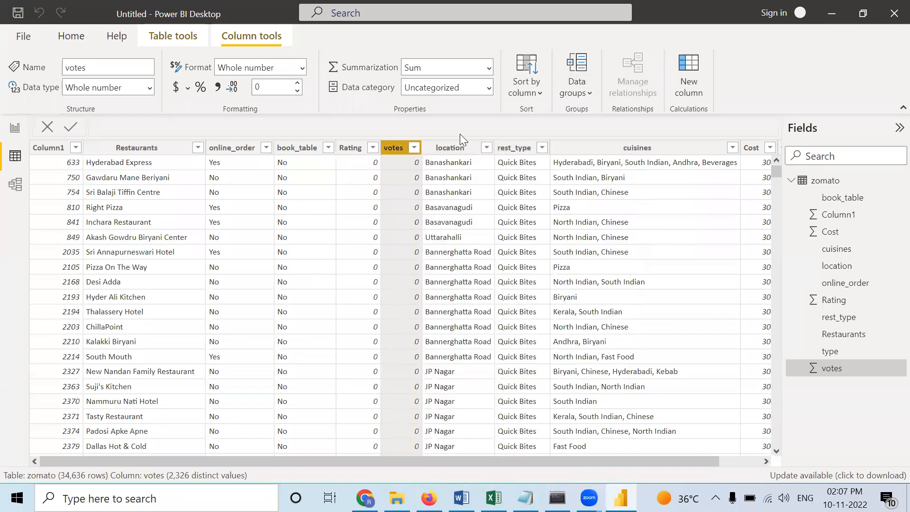
click(487, 148)
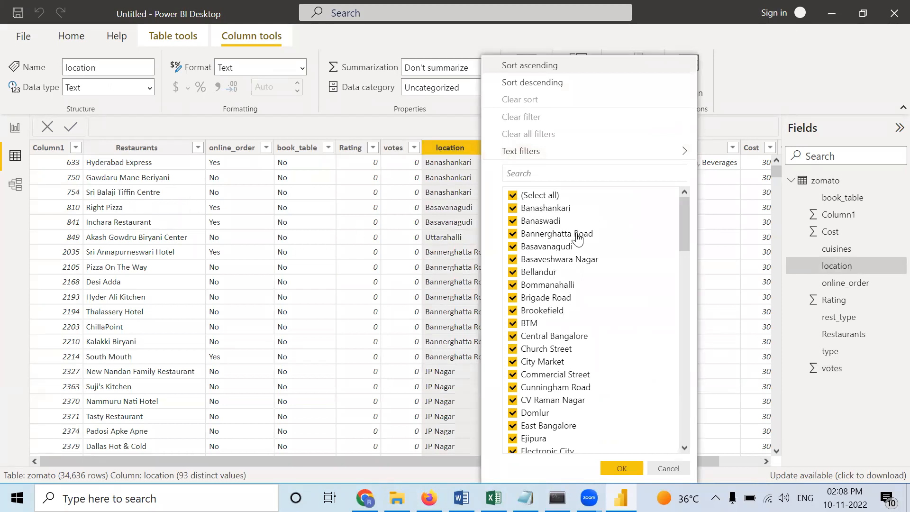
click(345, 251)
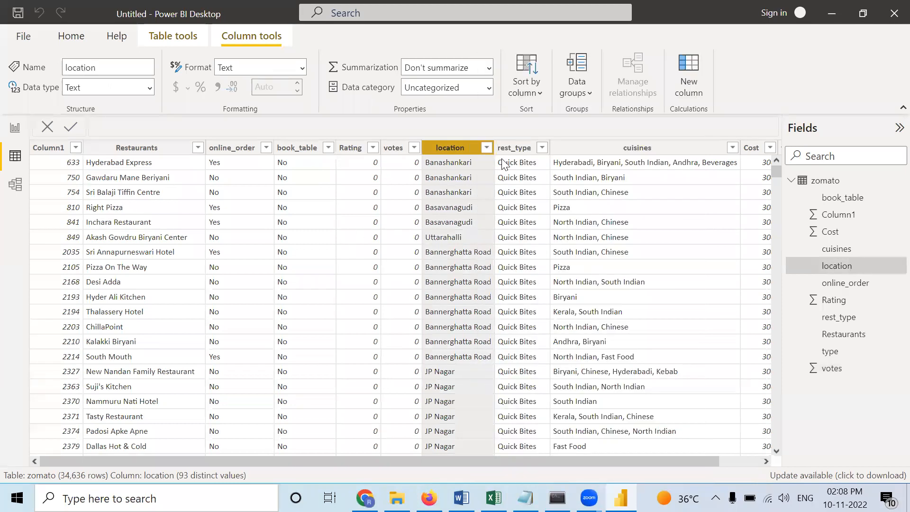
click(542, 148)
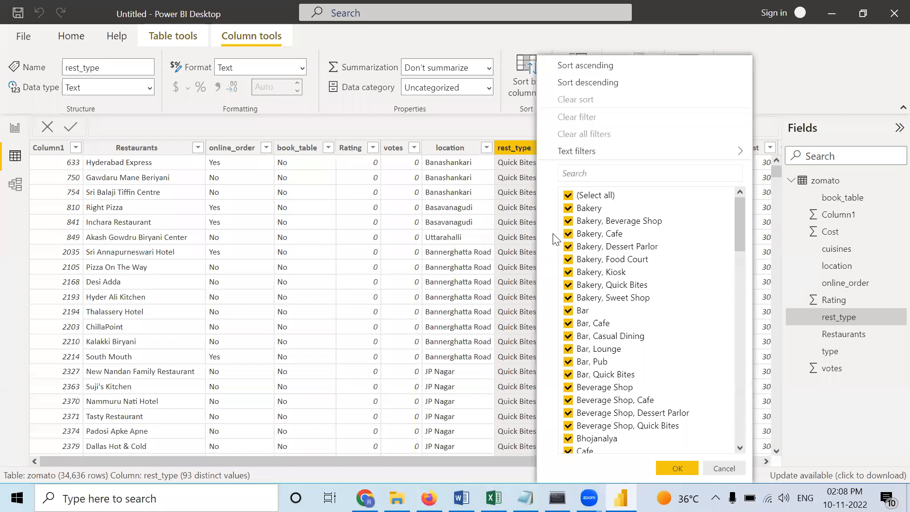
click(498, 228)
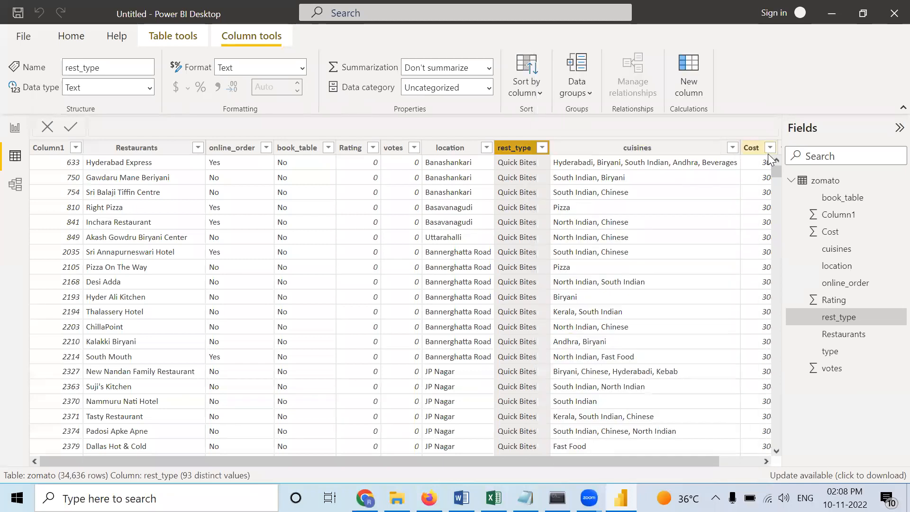
- Examine the distinct values in the type column and compare them with those of rest_type
drag(699, 460, 756, 464)
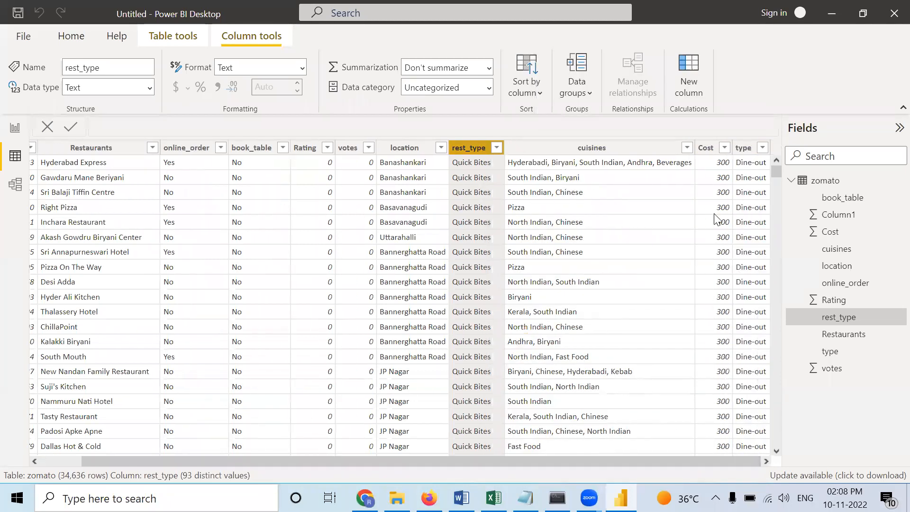
click(761, 149)
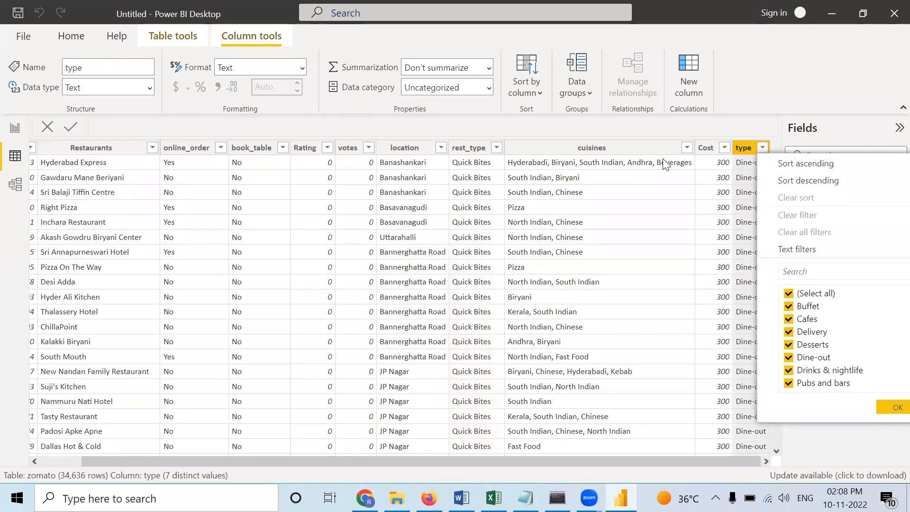
click(496, 149)
click(496, 148)
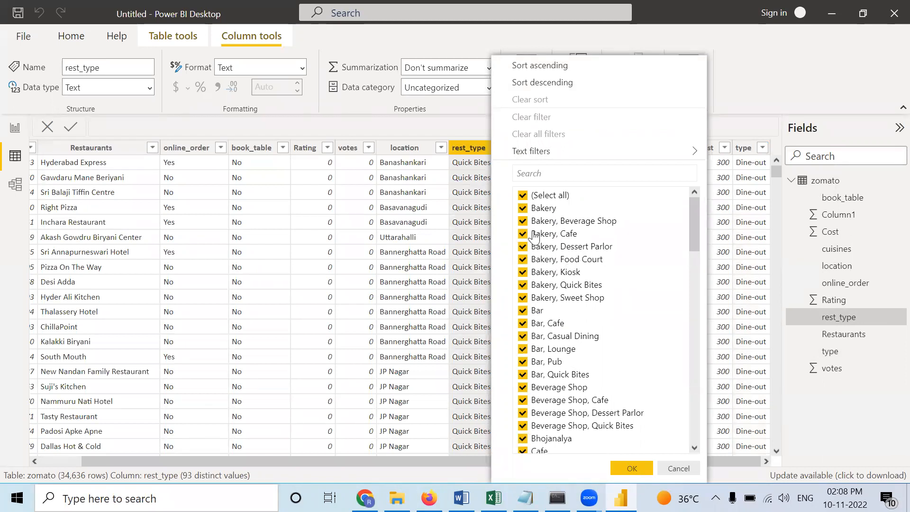
click(449, 269)
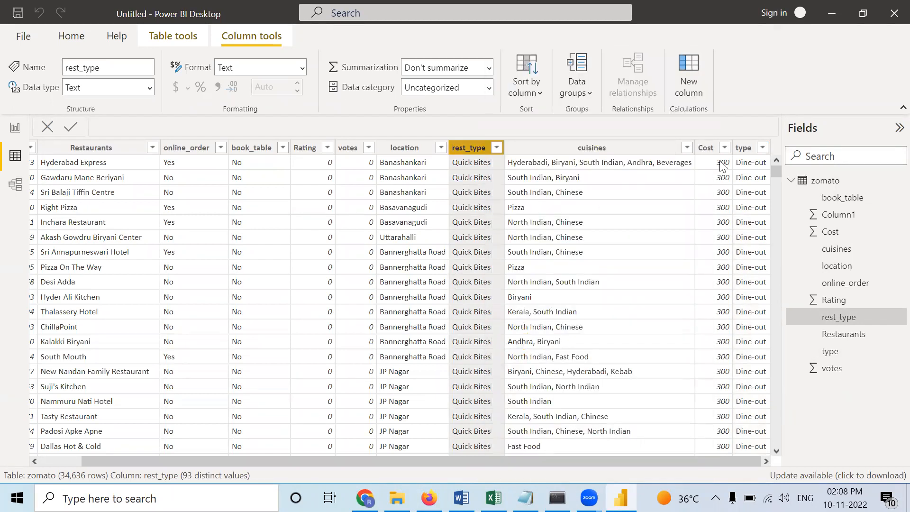
- Examine the distinct values in the cuisines and Cost columns, leaving both unfiltered
click(688, 148)
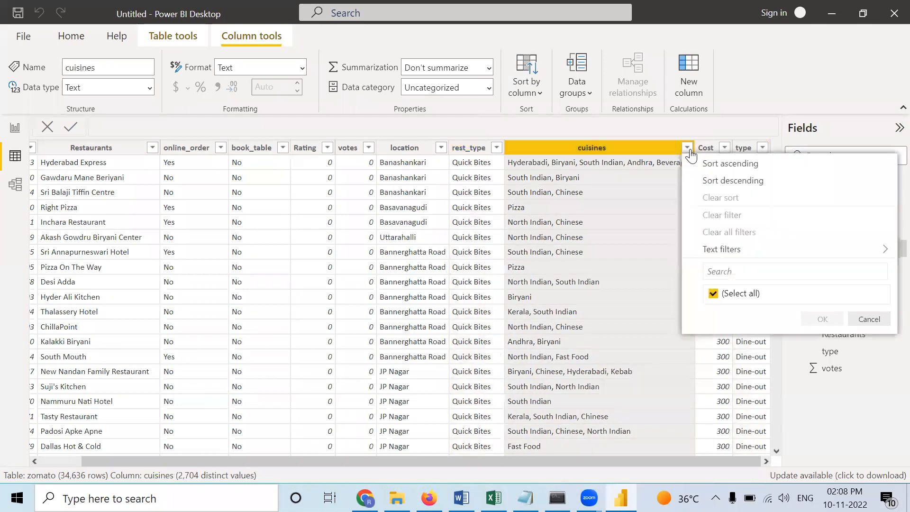
scroll(758, 284, down, 15)
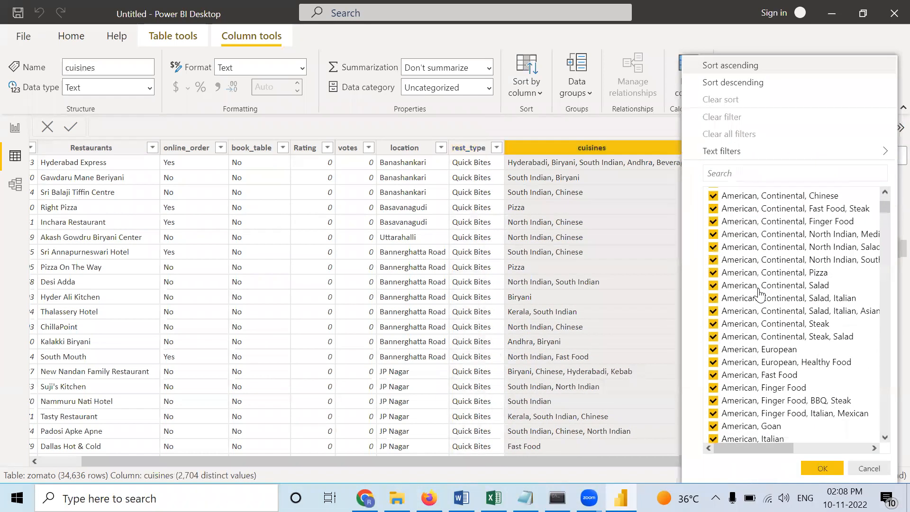
scroll(751, 281, down, 4)
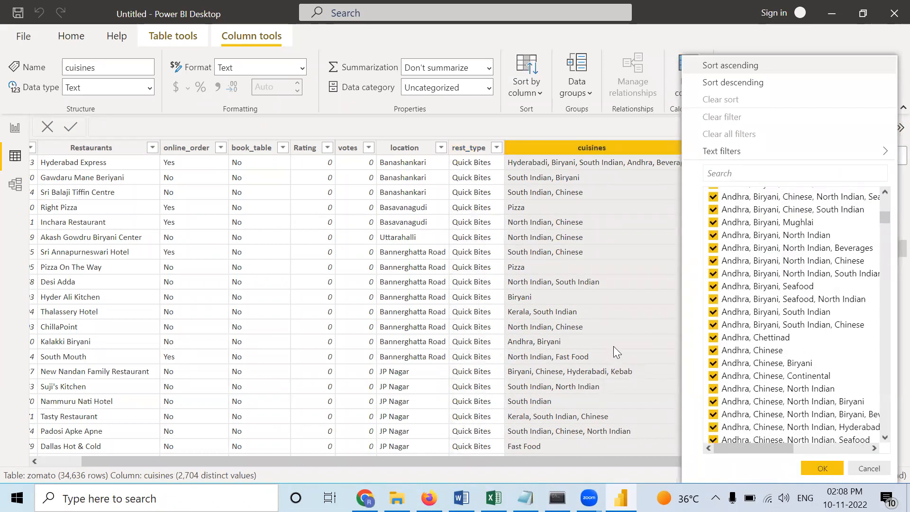
click(612, 348)
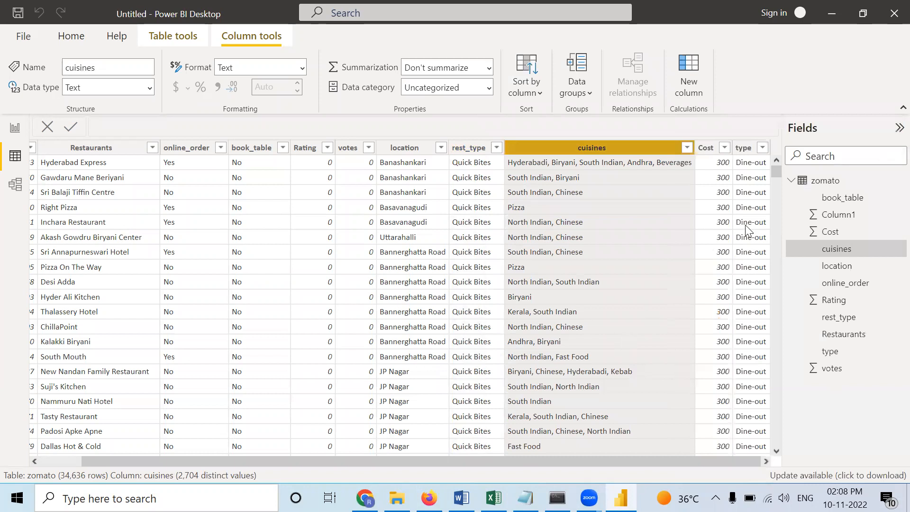
click(724, 148)
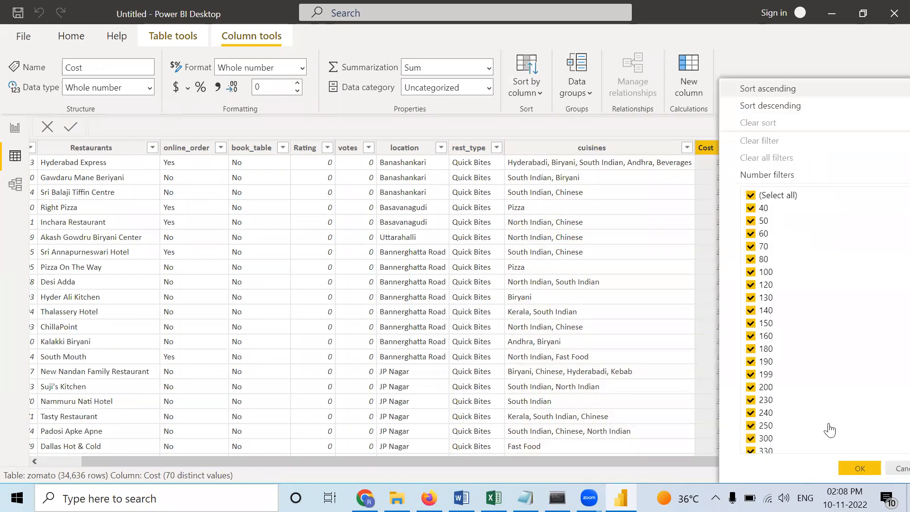
click(863, 468)
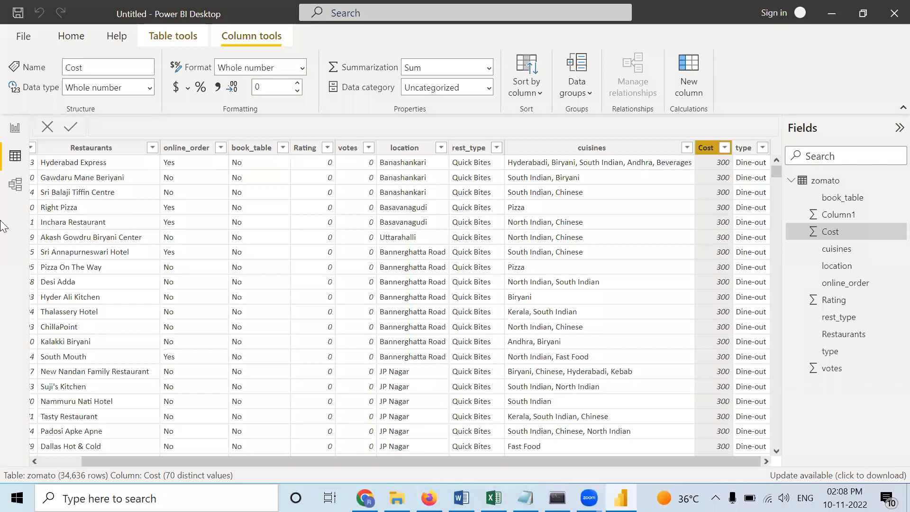
- Build a table visual on the report page with the rest_type, votes and Rating fields as columns
click(15, 128)
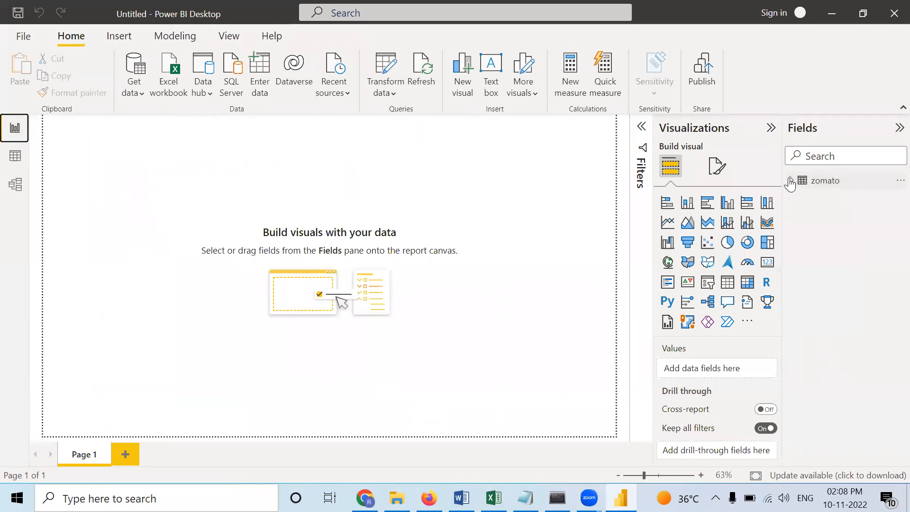
click(791, 181)
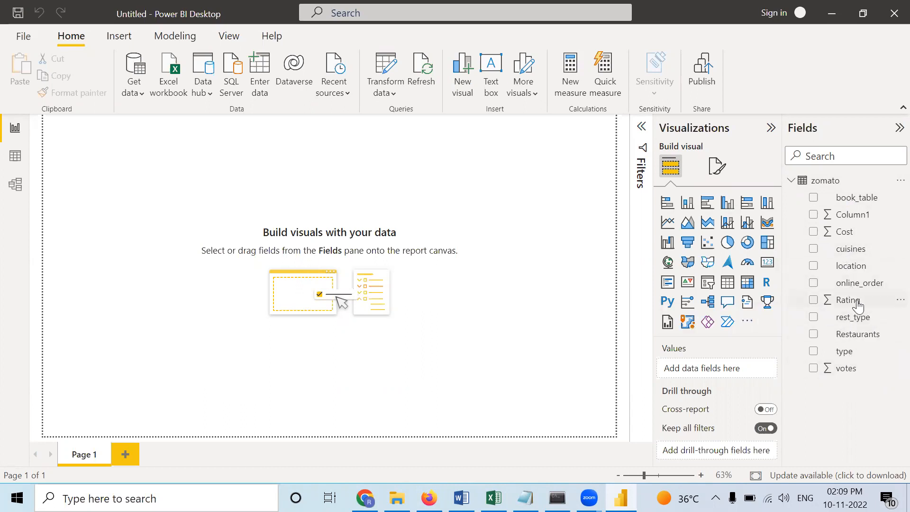
drag(857, 325, 727, 367)
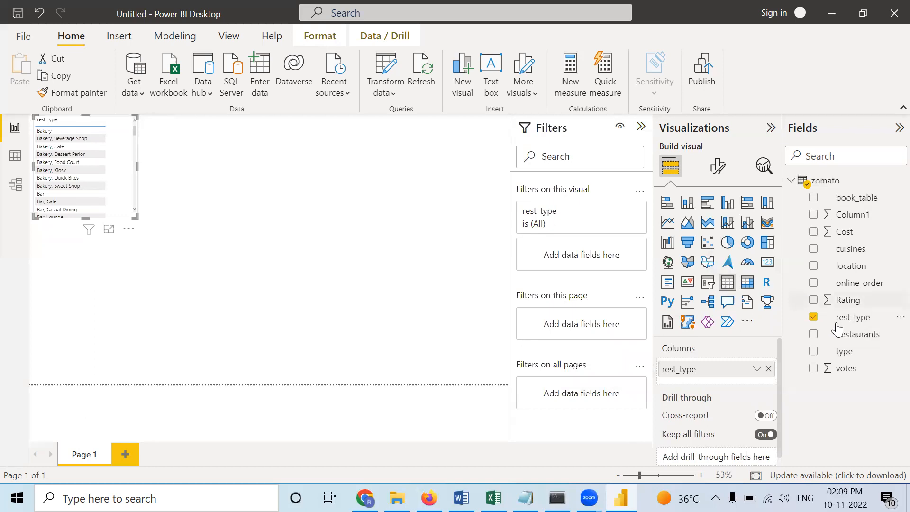
drag(847, 368, 715, 392)
mouse_move(864, 300)
mouse_down()
mouse_move(772, 327)
mouse_move(731, 408)
mouse_move(762, 376)
mouse_move(756, 386)
mouse_up()
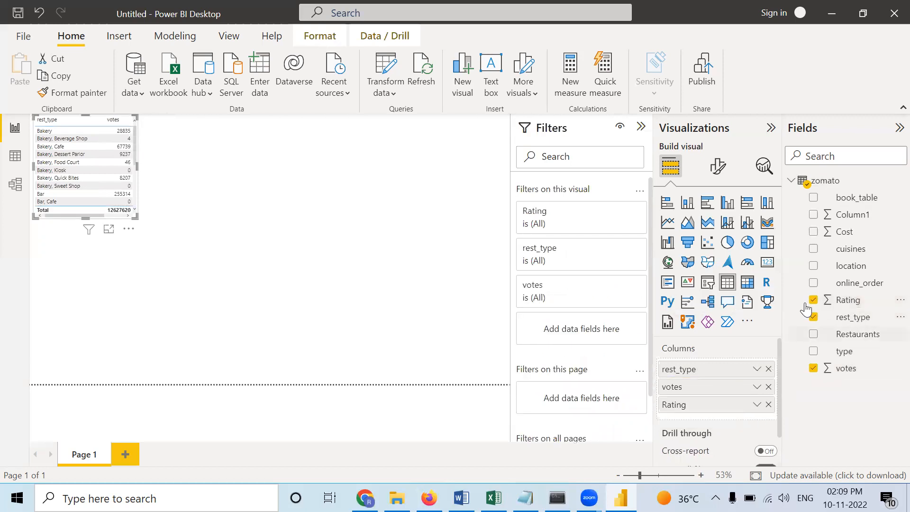
- Add the Cost field as the last column of the table visual and enlarge the visual to show more rows
drag(843, 231, 725, 423)
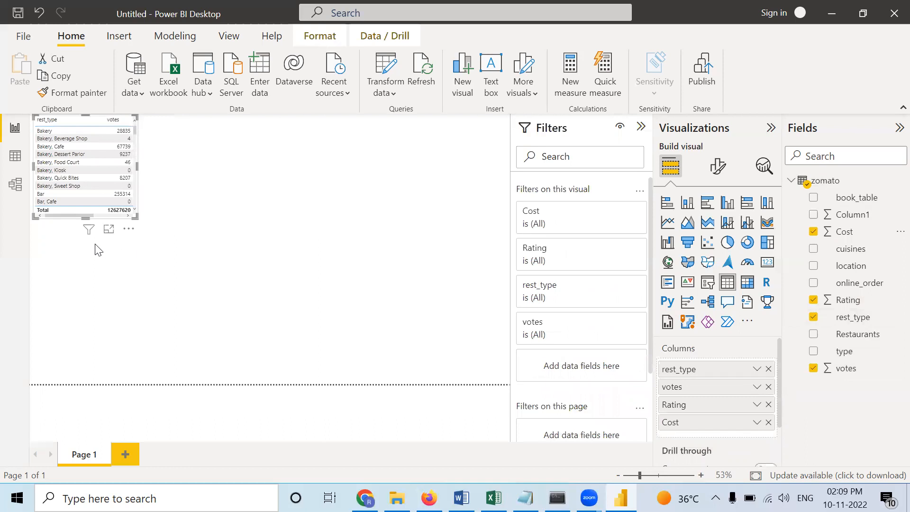
drag(137, 218, 260, 358)
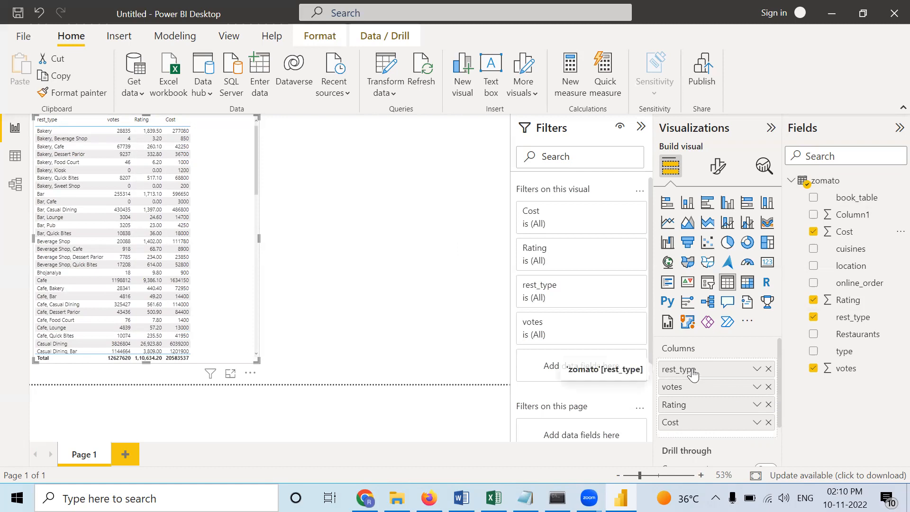
click(324, 210)
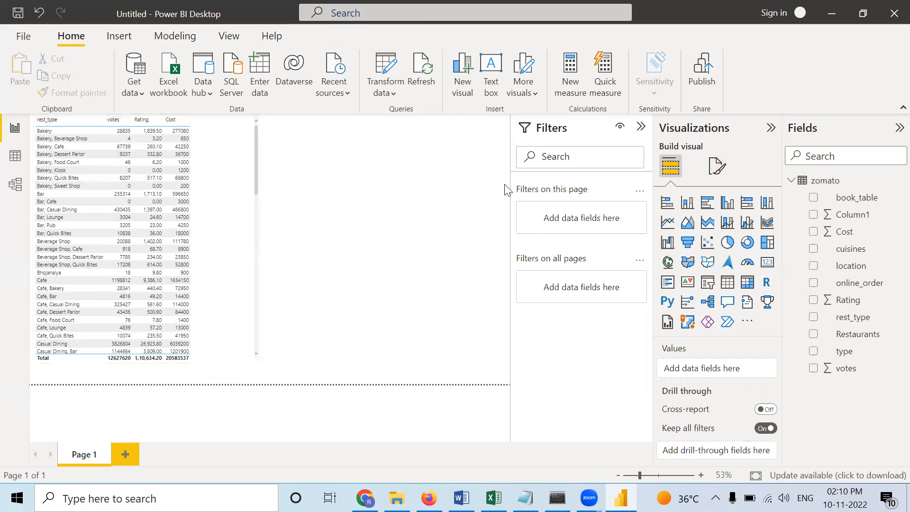
- Replace the rest_type column of the table visual with the type field, placed before votes
click(243, 240)
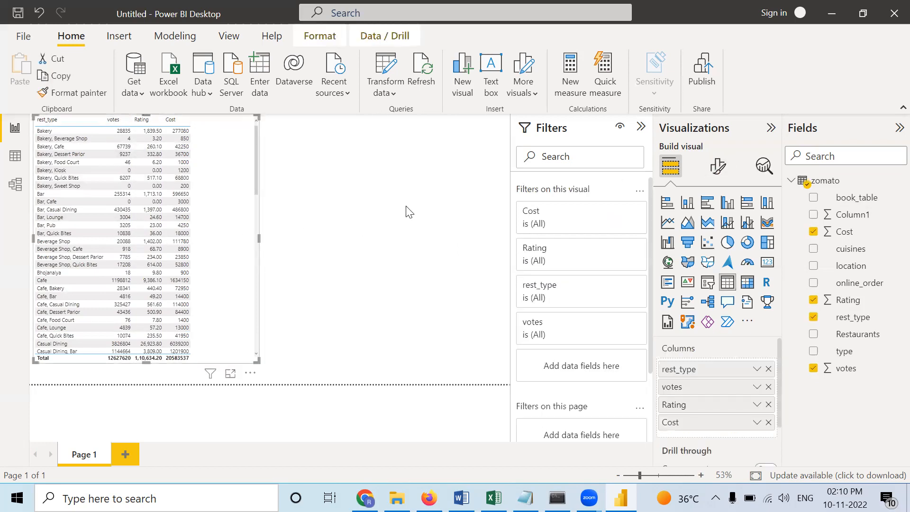
click(719, 169)
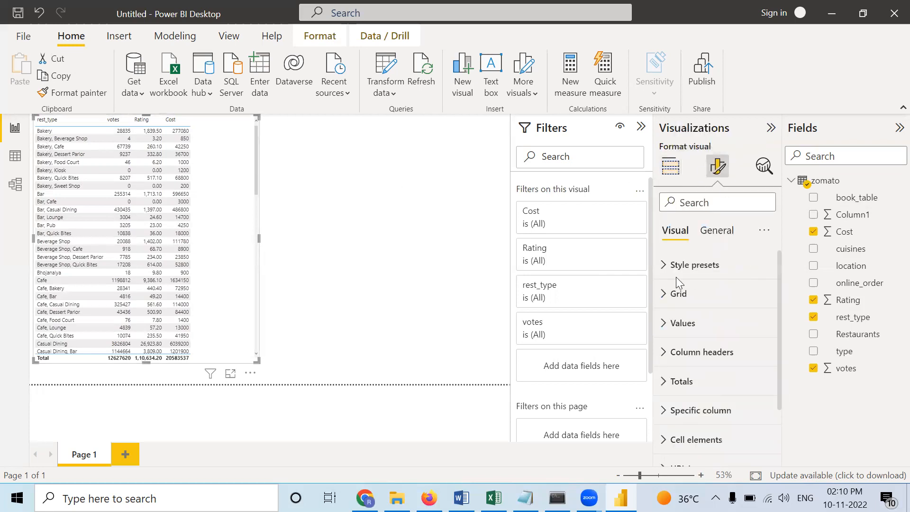
click(671, 167)
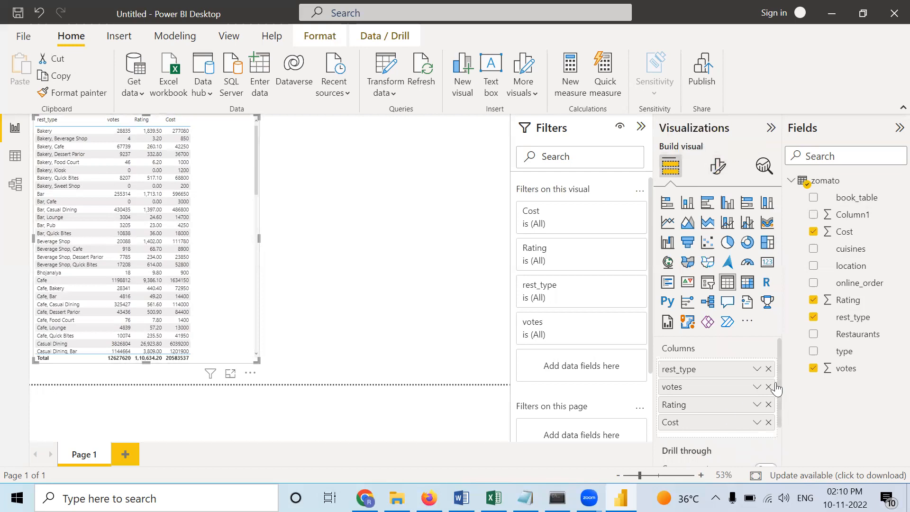
click(769, 369)
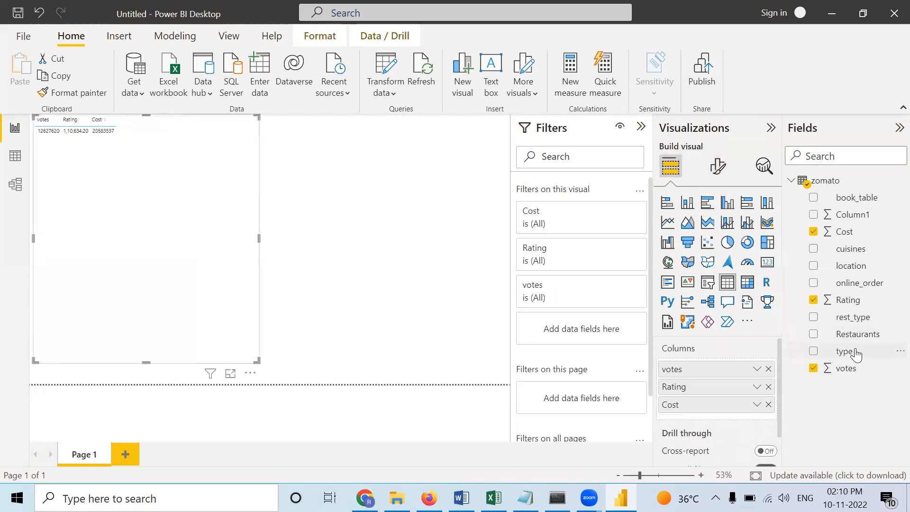
drag(798, 333, 726, 361)
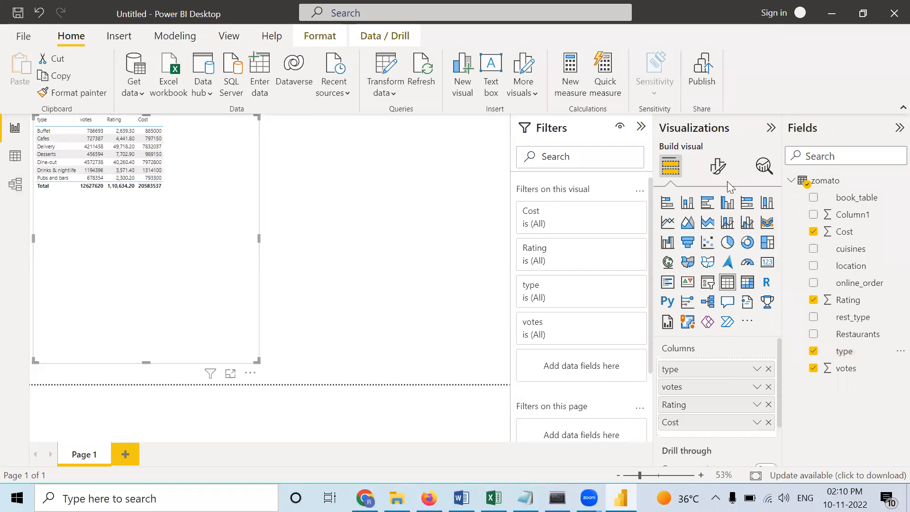
- Increase the font size of the table's values to 20
click(716, 167)
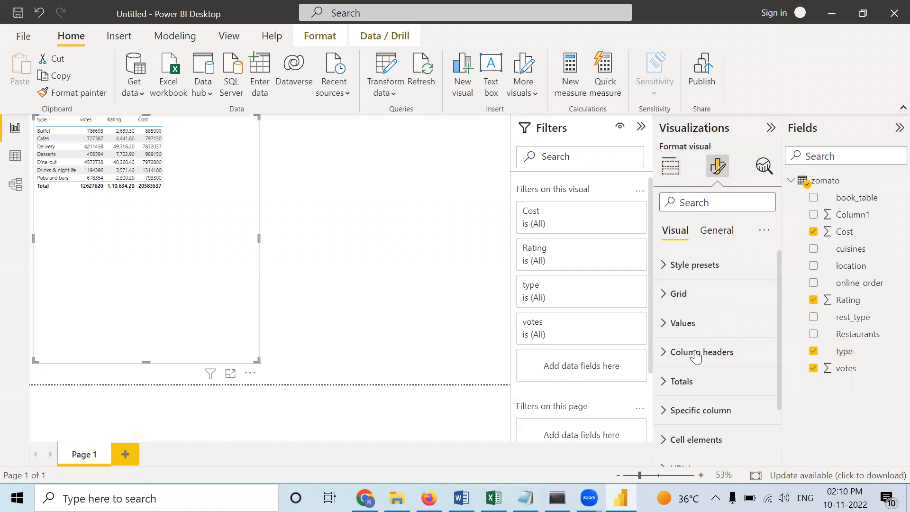
click(699, 323)
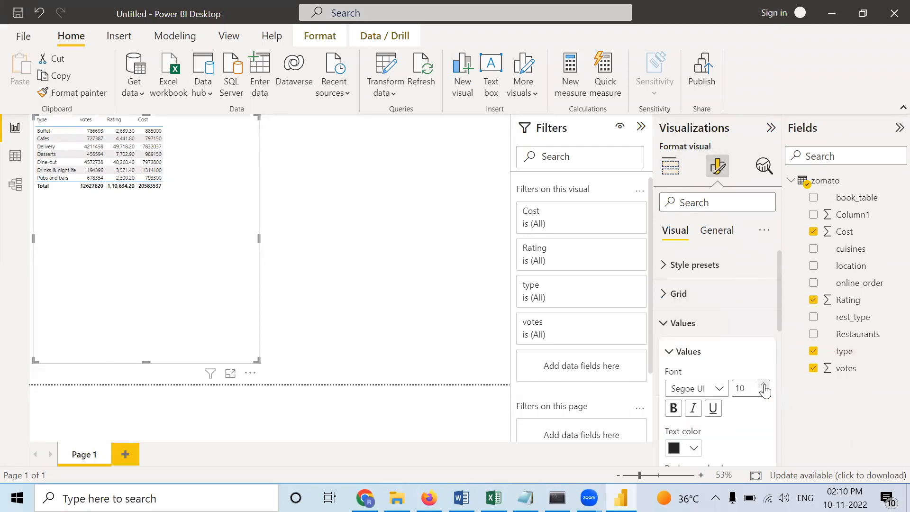
click(764, 386)
click(765, 385)
click(764, 385)
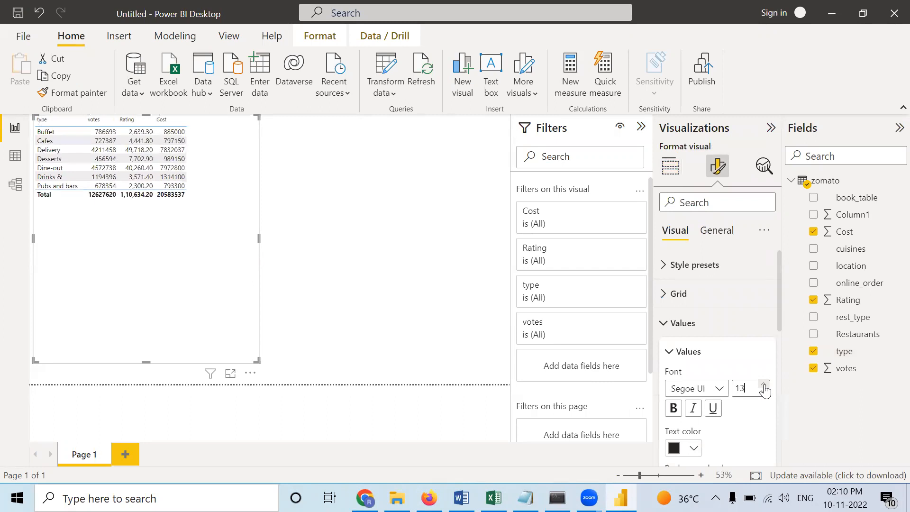
click(764, 385)
click(764, 386)
click(764, 385)
click(764, 385)
click(764, 385)
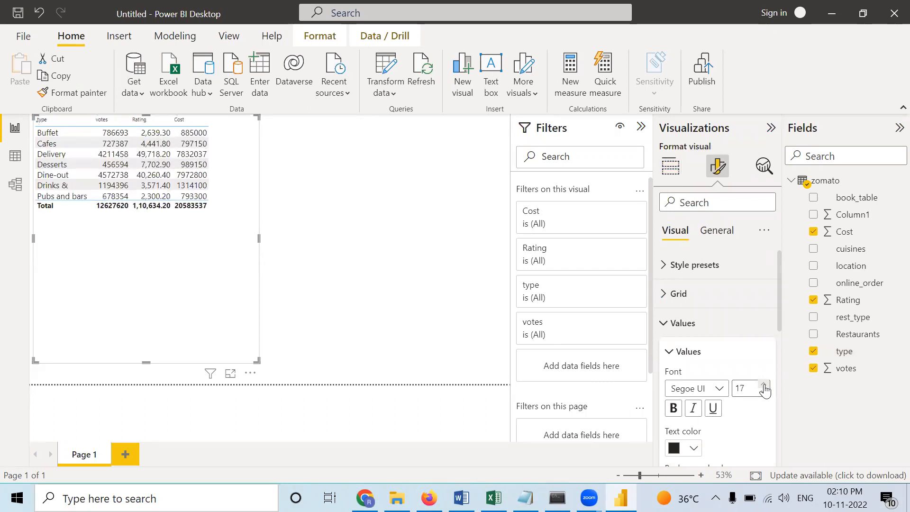
click(764, 386)
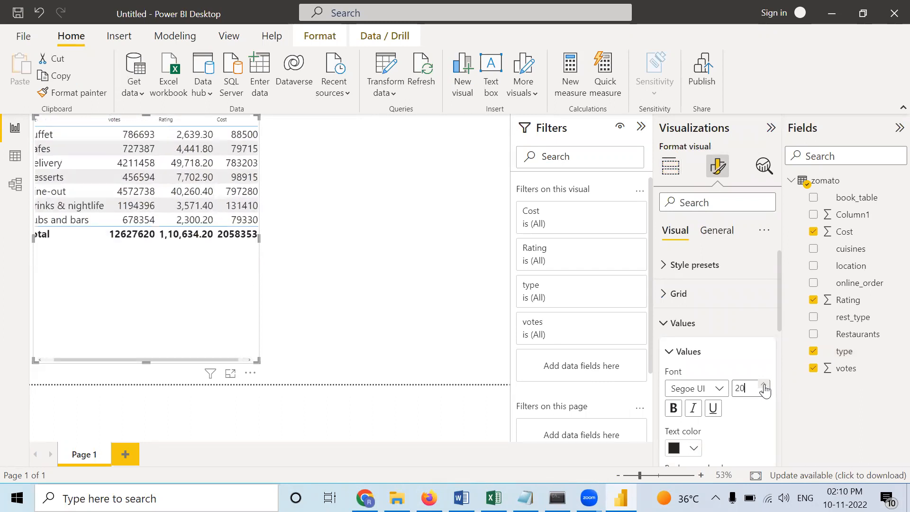
- Widen the table visual so that all four columns fit without horizontal scrolling
click(265, 246)
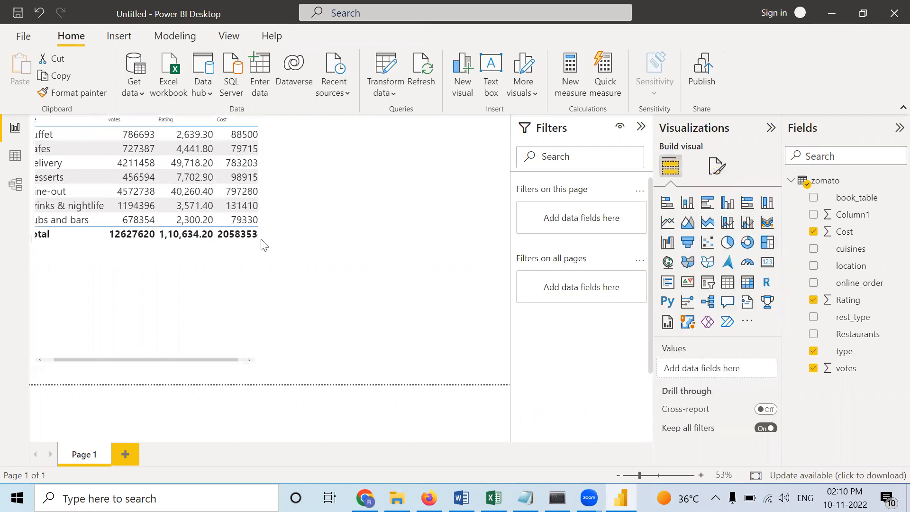
click(244, 246)
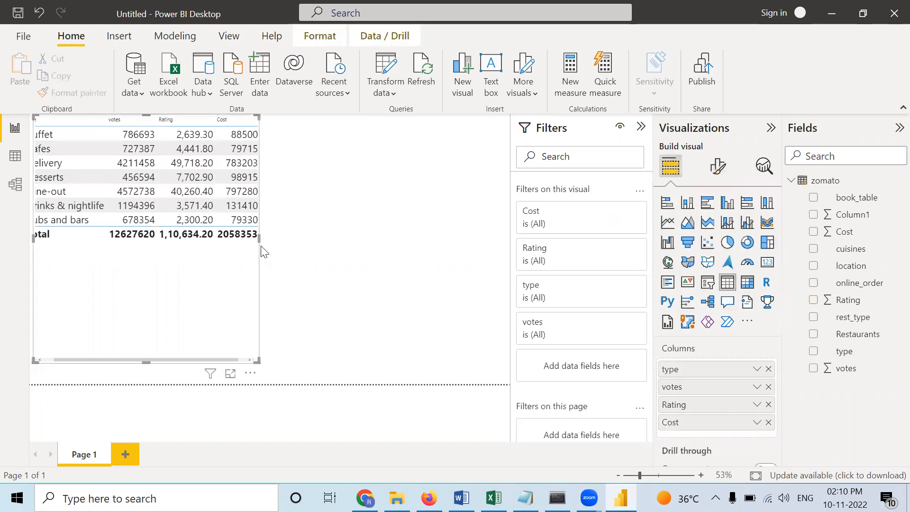
click(330, 255)
click(198, 275)
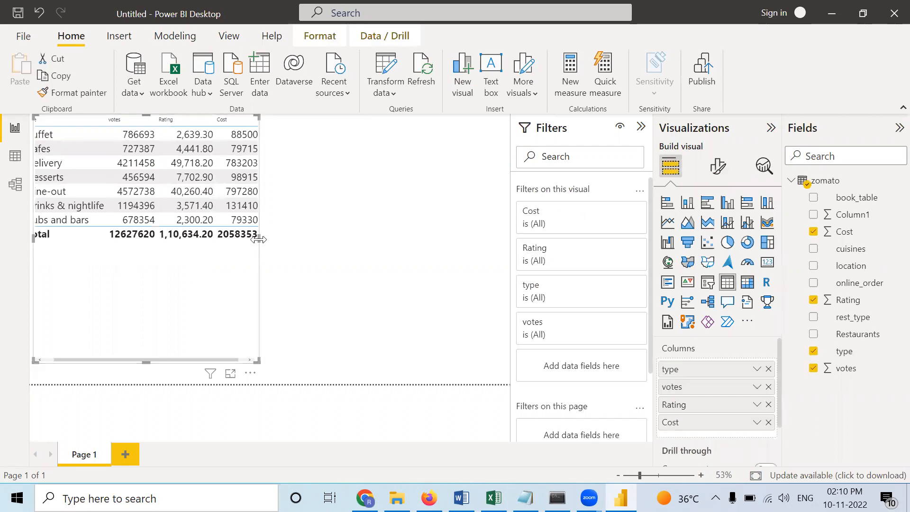
drag(261, 241, 321, 242)
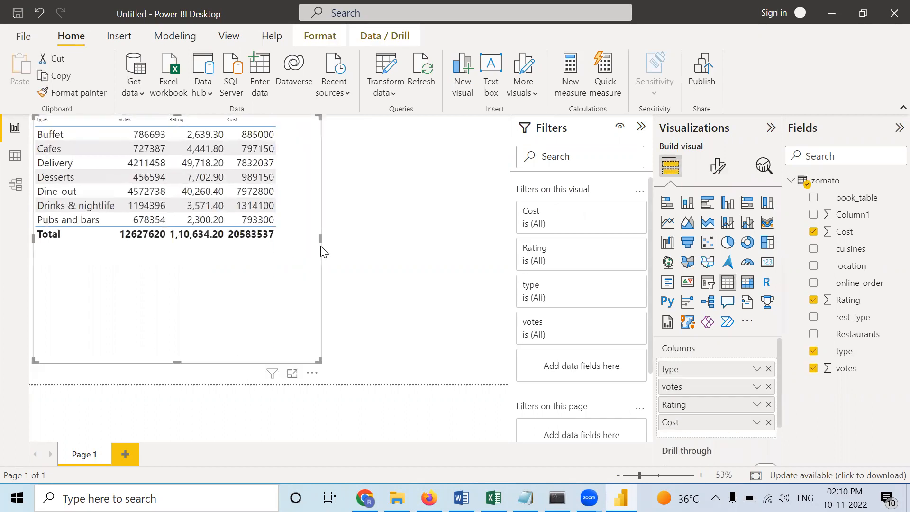
click(397, 246)
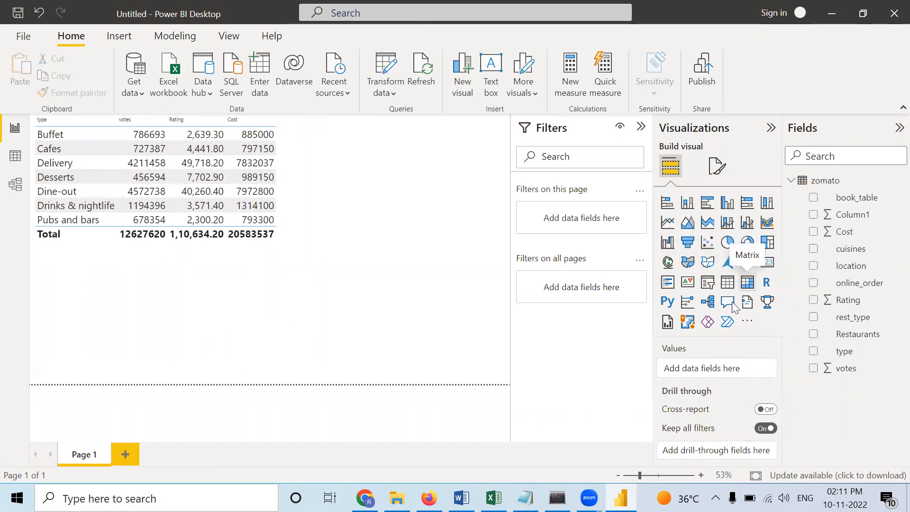
- Increase the font size of the table's column headers to 20
click(260, 270)
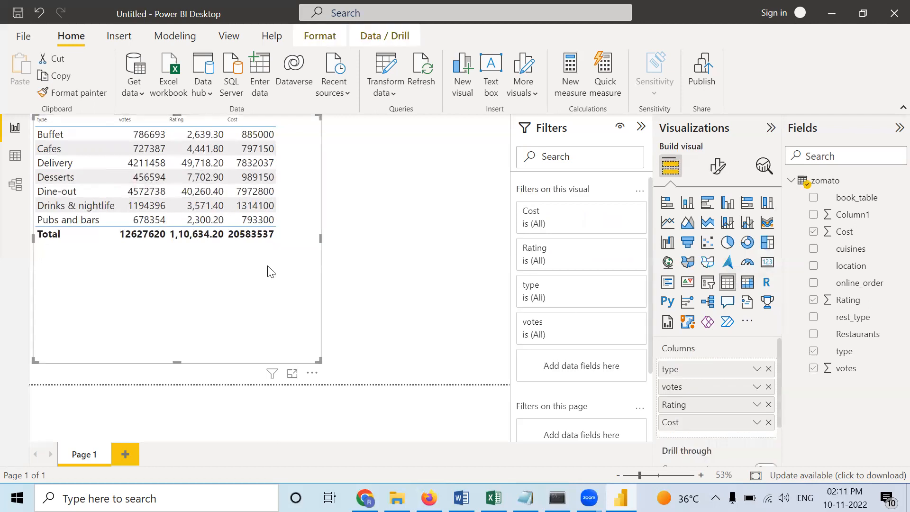
click(719, 171)
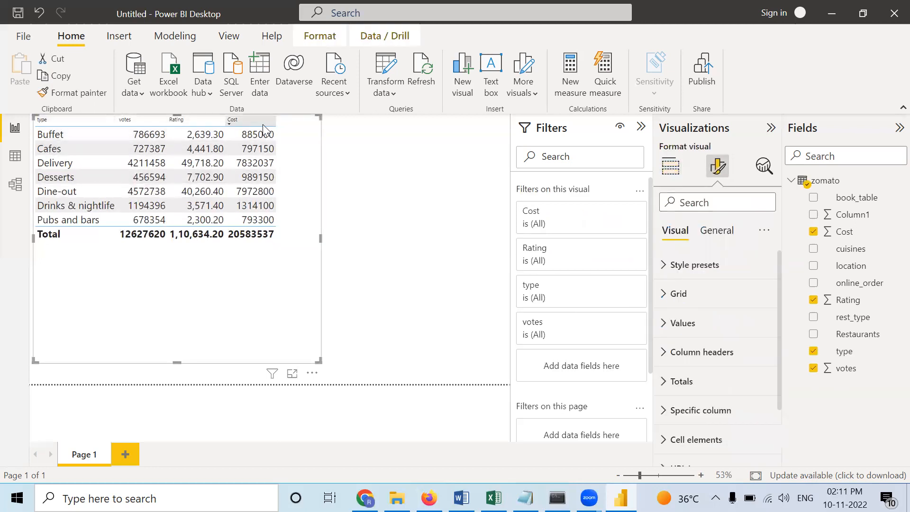
click(664, 358)
click(763, 412)
click(763, 412)
click(763, 413)
click(764, 414)
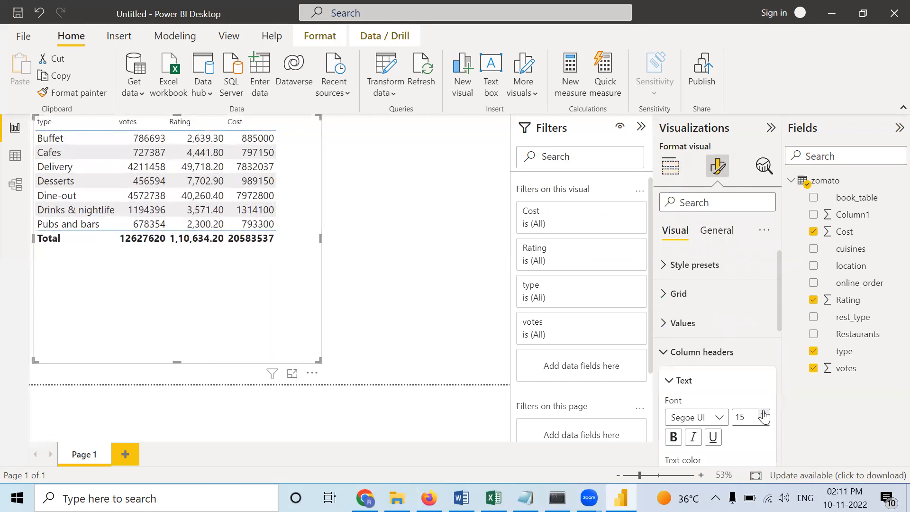
click(764, 413)
click(764, 414)
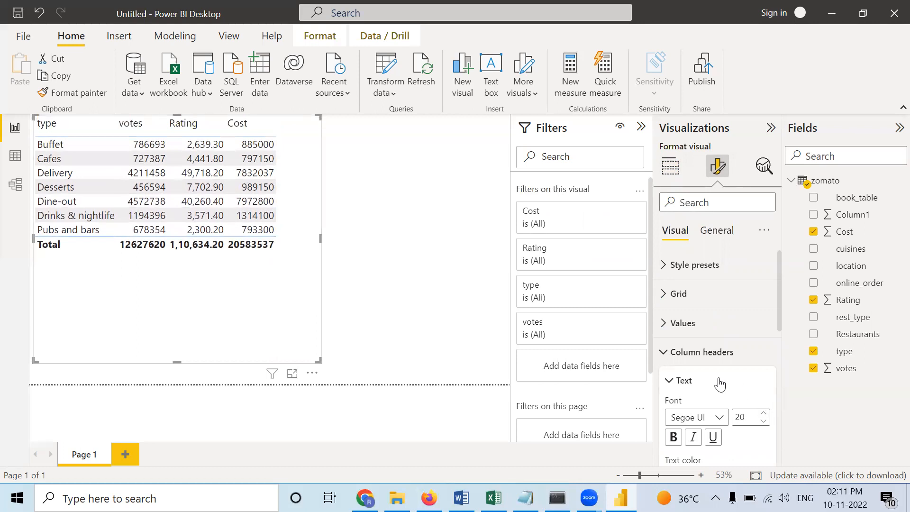
click(436, 330)
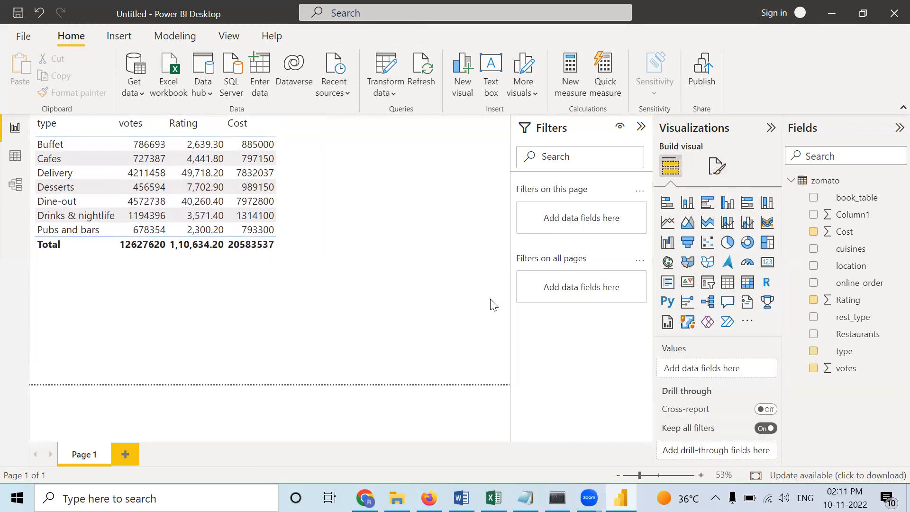
- Try the Alternating rows and Flashy rows style presets on the table, and settle on the Minimal preset
click(308, 235)
click(718, 166)
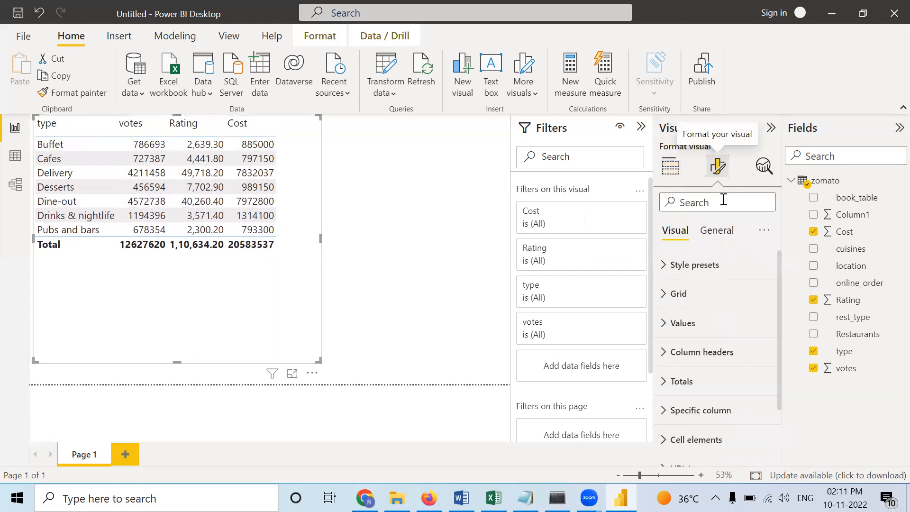
click(664, 271)
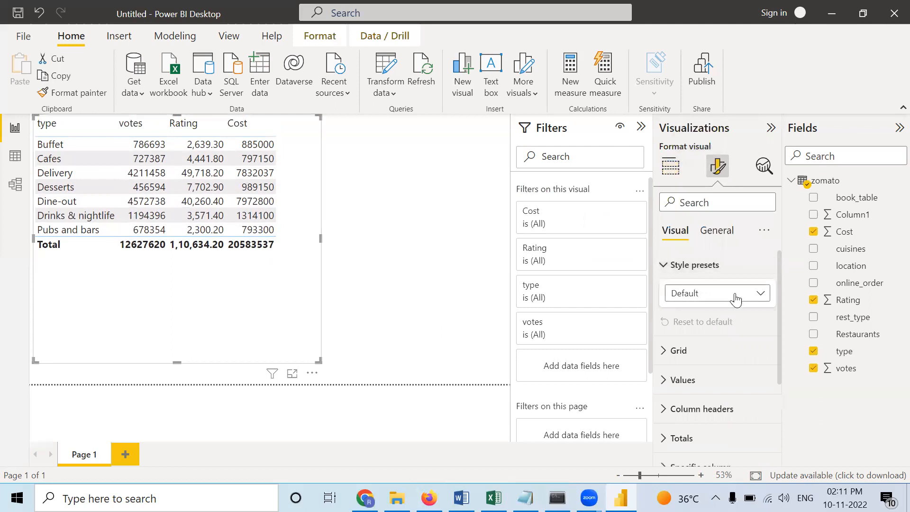
click(725, 292)
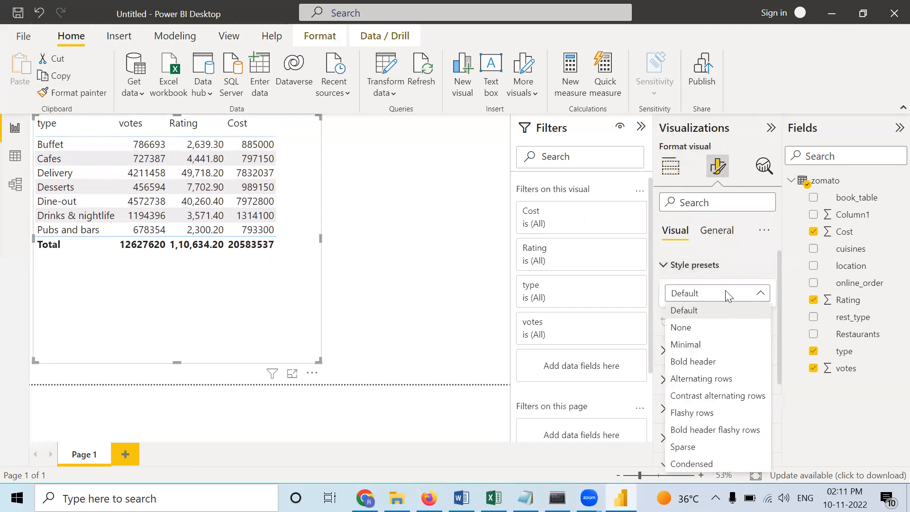
click(694, 379)
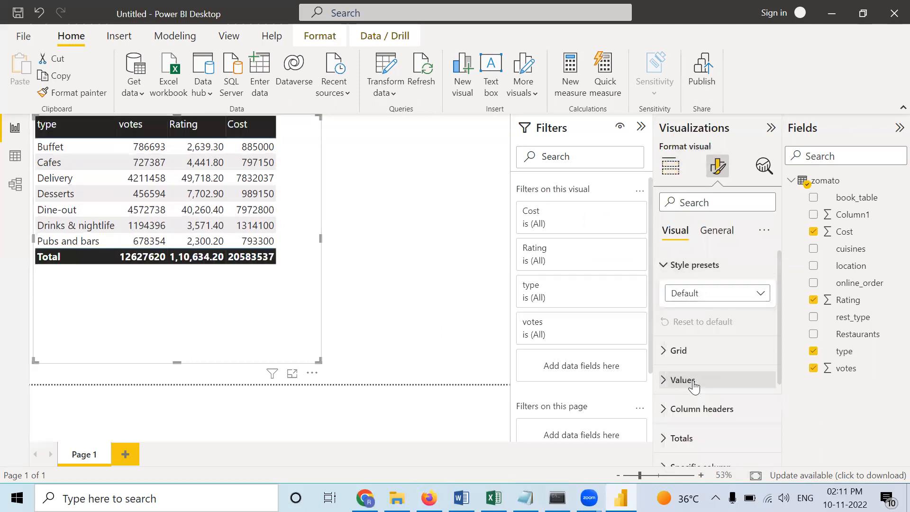
click(754, 294)
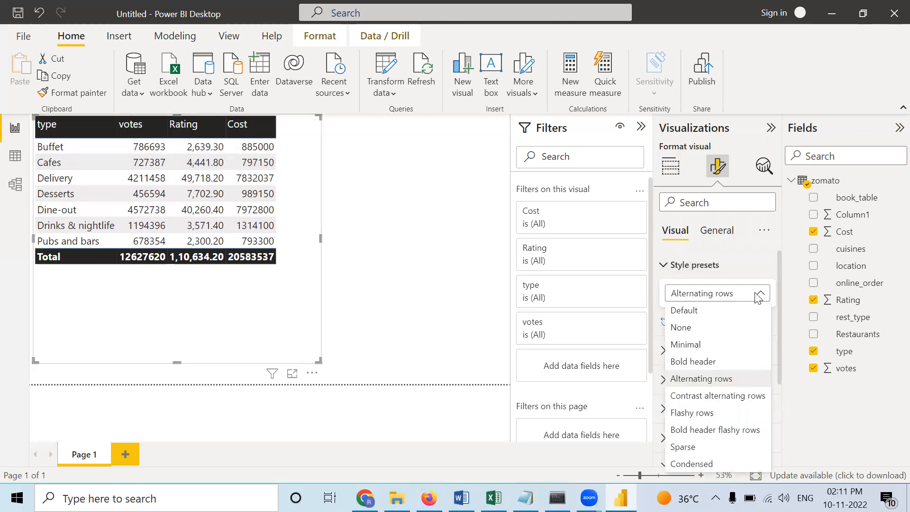
click(702, 413)
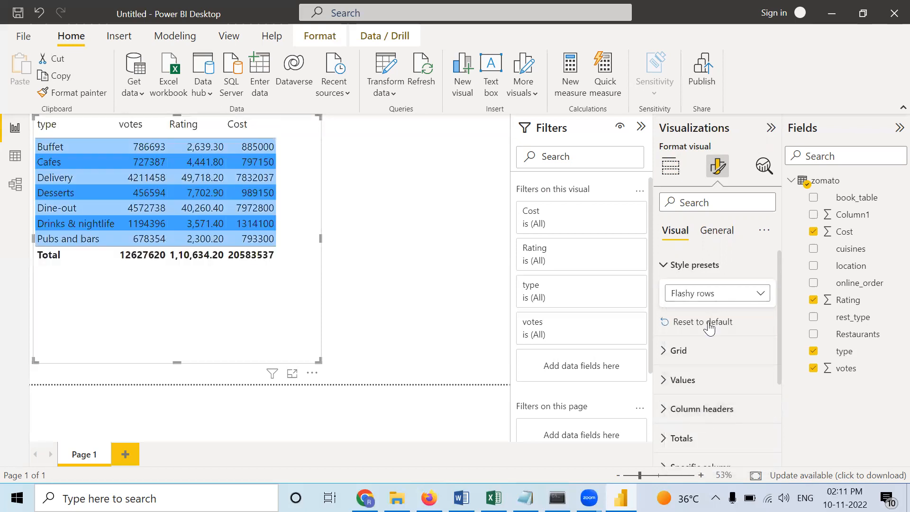
click(758, 293)
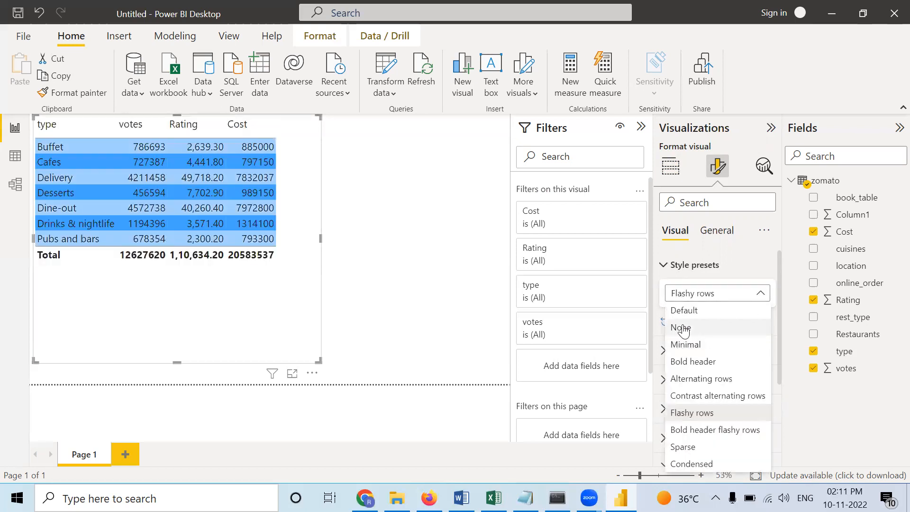
click(686, 341)
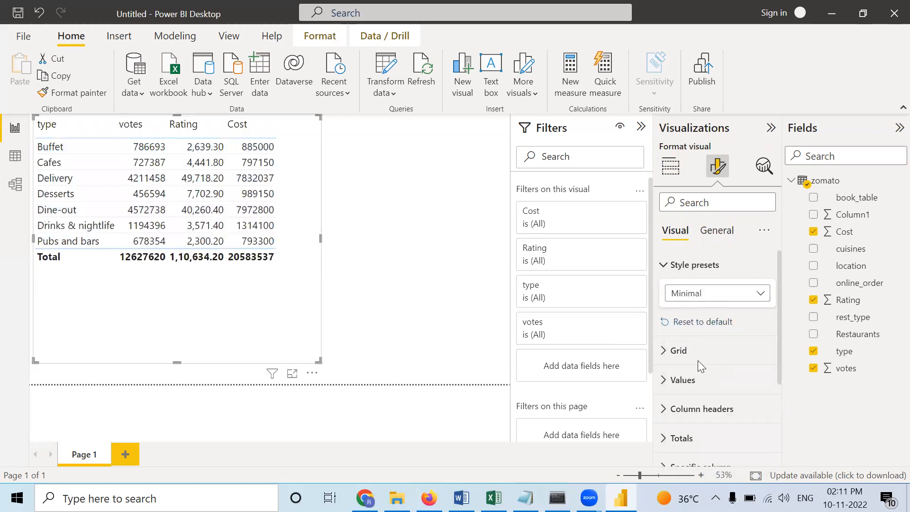
- Set the background color of the table's totals row to light purple
scroll(698, 360, down, 3)
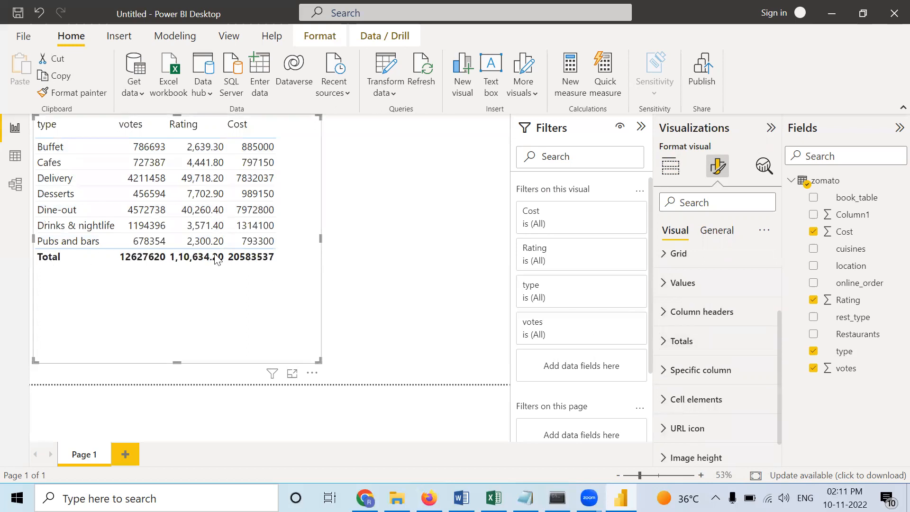
click(667, 342)
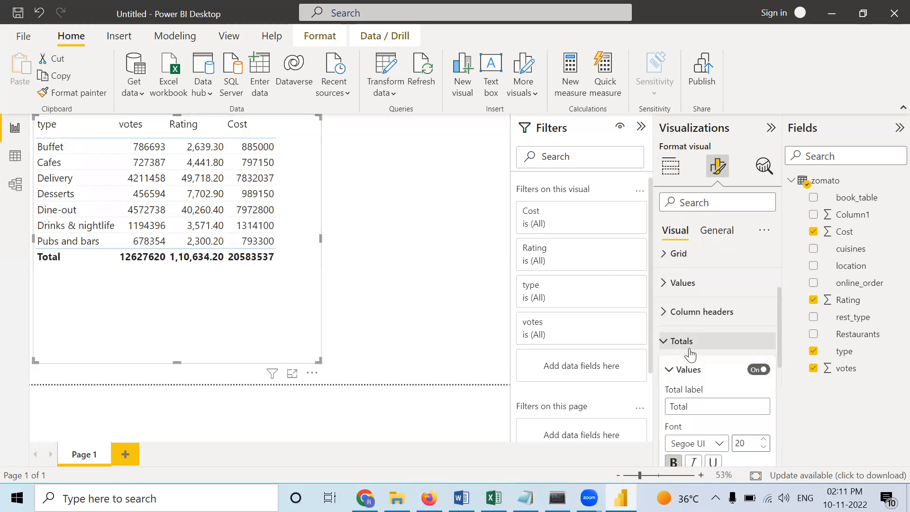
scroll(690, 349, down, 3)
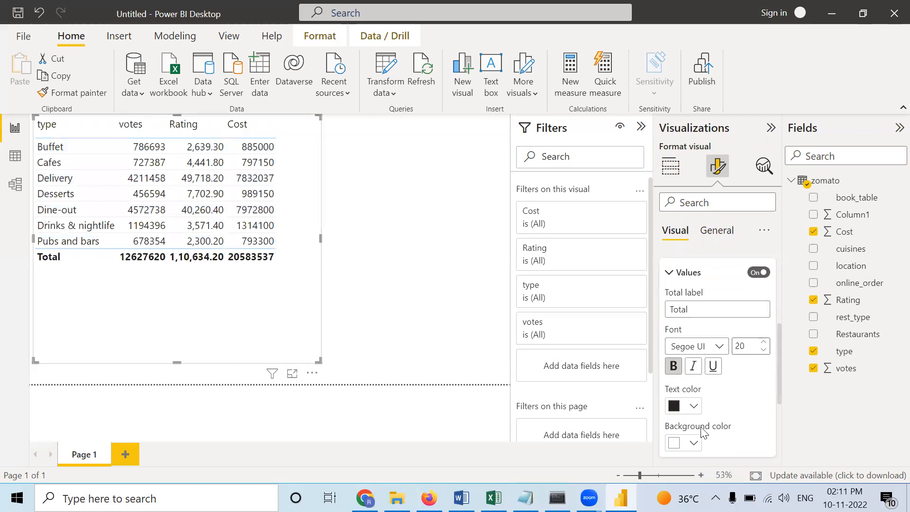
click(694, 444)
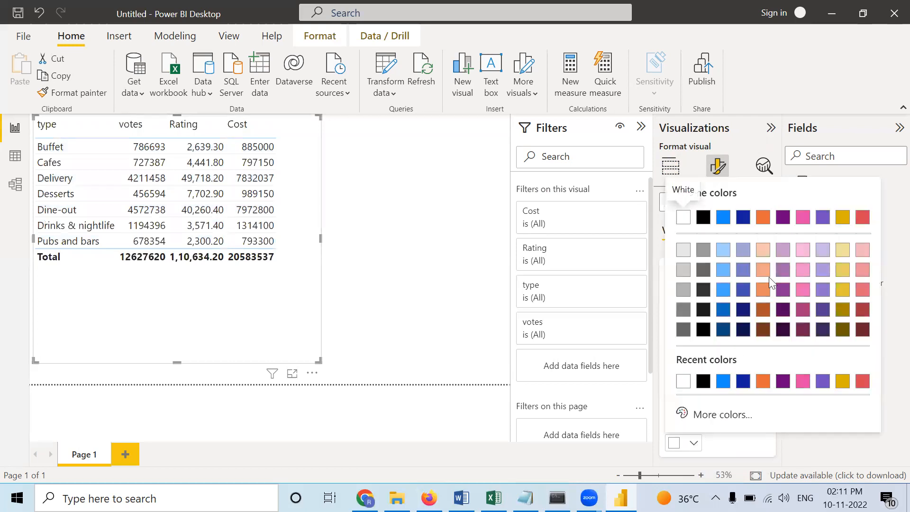
click(784, 251)
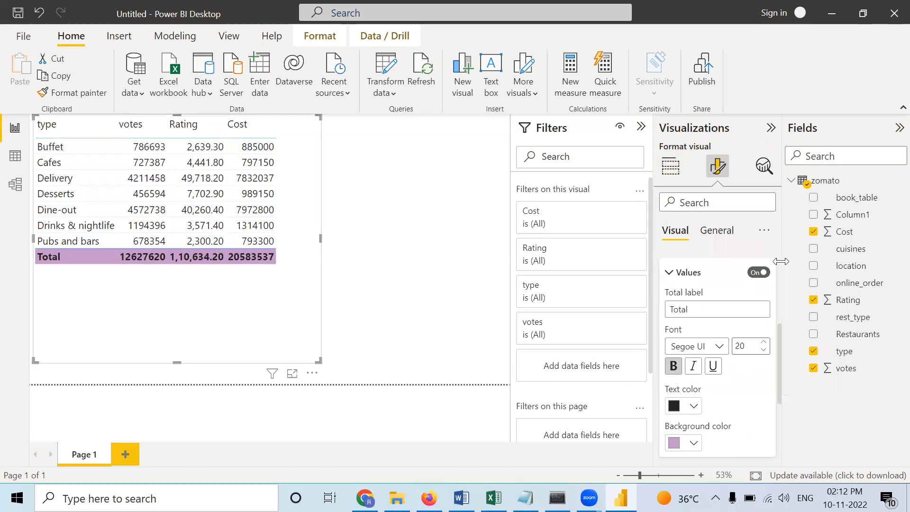
- Set the text color of the table's totals row to dark blue
click(694, 406)
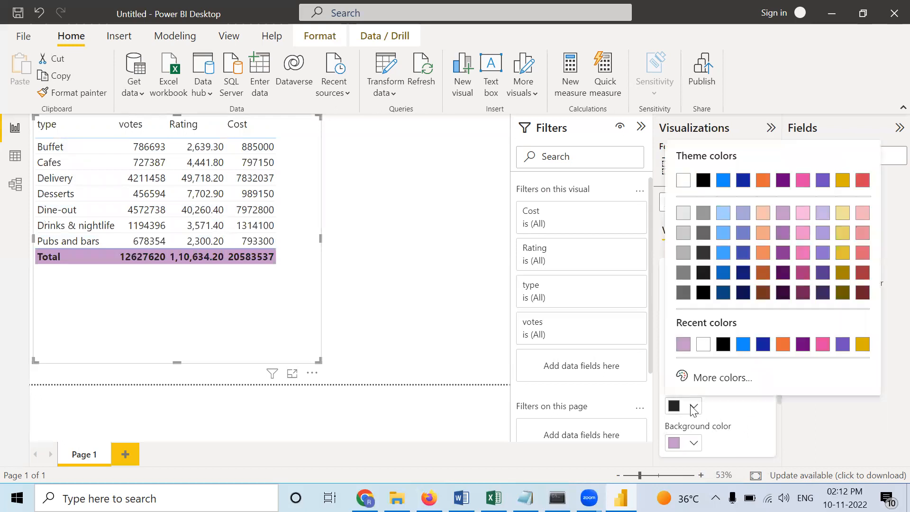
click(724, 291)
scroll(697, 358, down, 5)
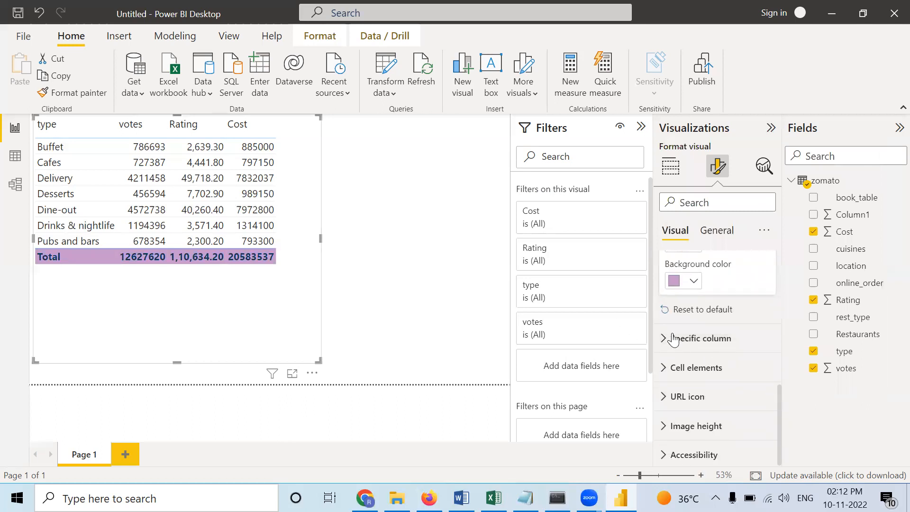
- Examine the specific column formatting options, including the series, header, total and value settings, colors and alignment
click(662, 338)
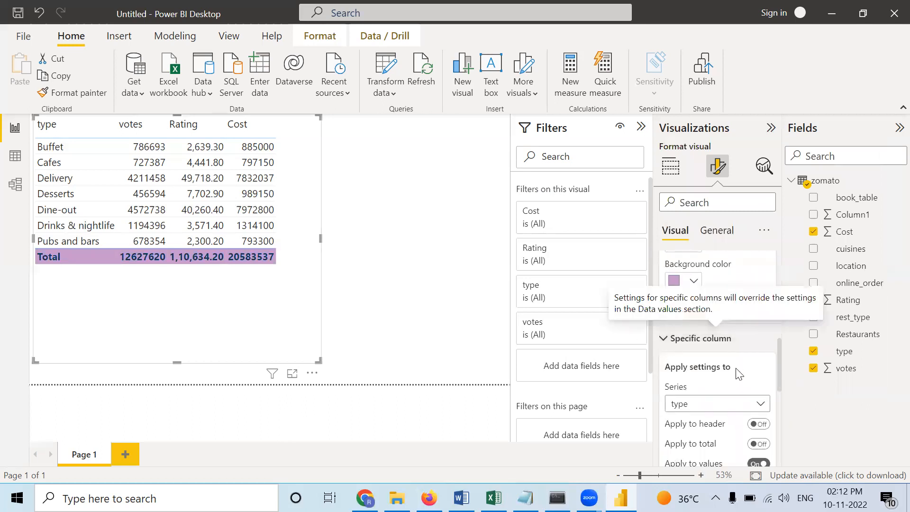
scroll(691, 372, down, 2)
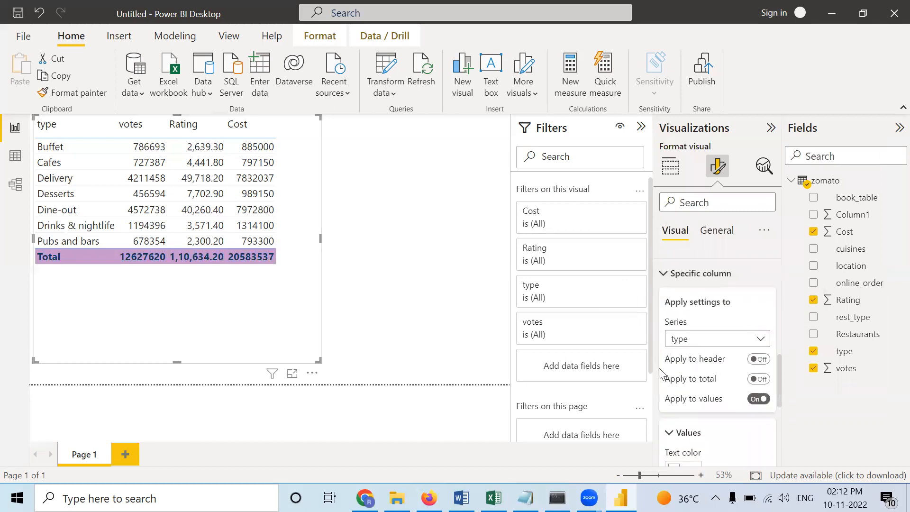
scroll(687, 365, down, 3)
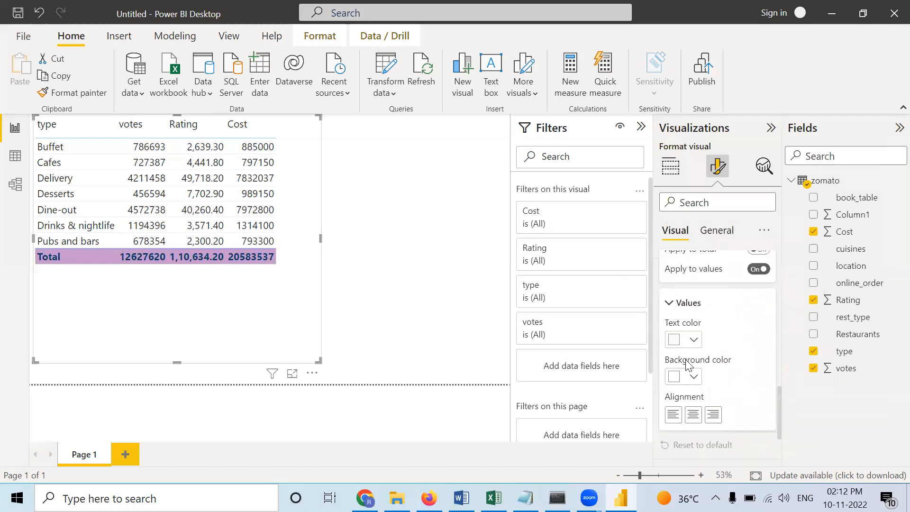
scroll(687, 361, down, 2)
scroll(687, 361, up, 1)
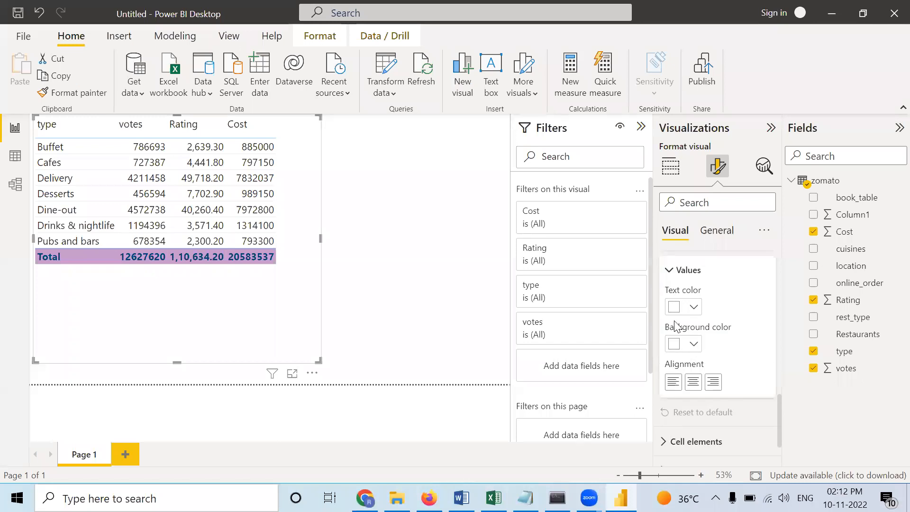
scroll(677, 327, down, 2)
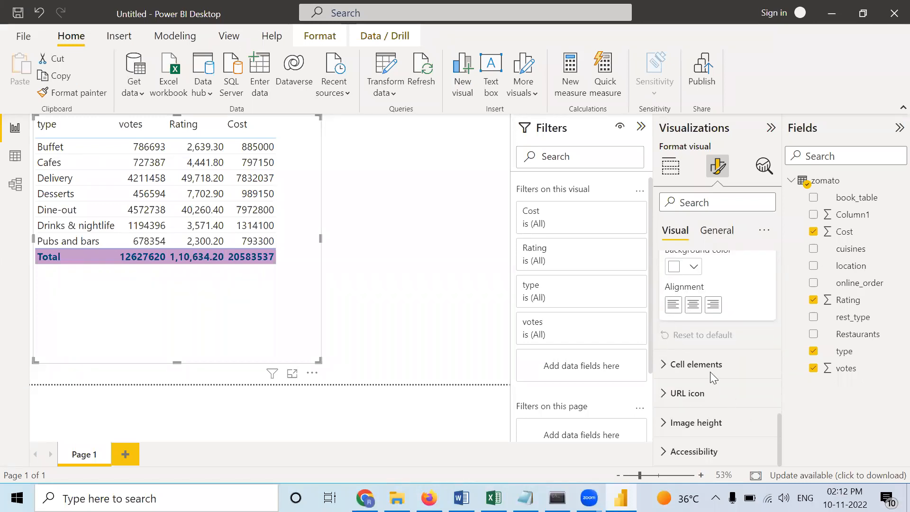
click(705, 354)
- Set the color of the table's horizontal gridlines to black
scroll(706, 351, up, 6)
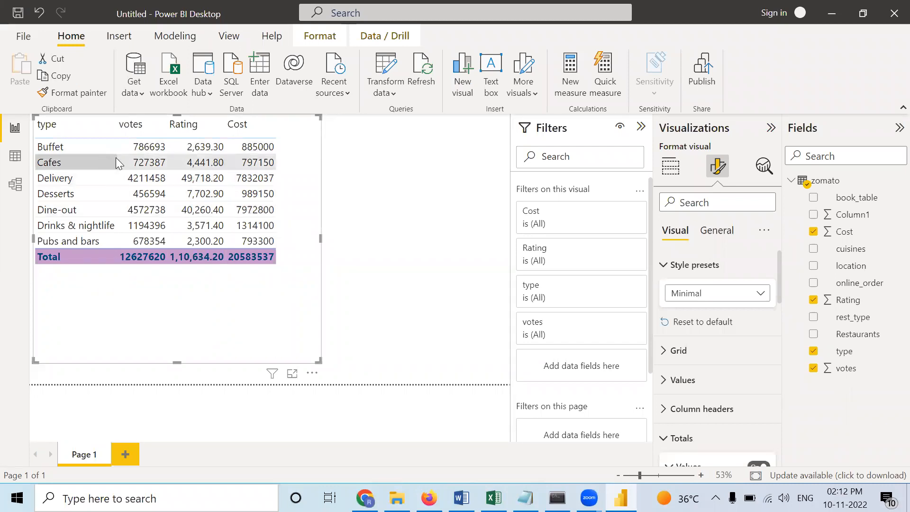
click(669, 352)
click(696, 420)
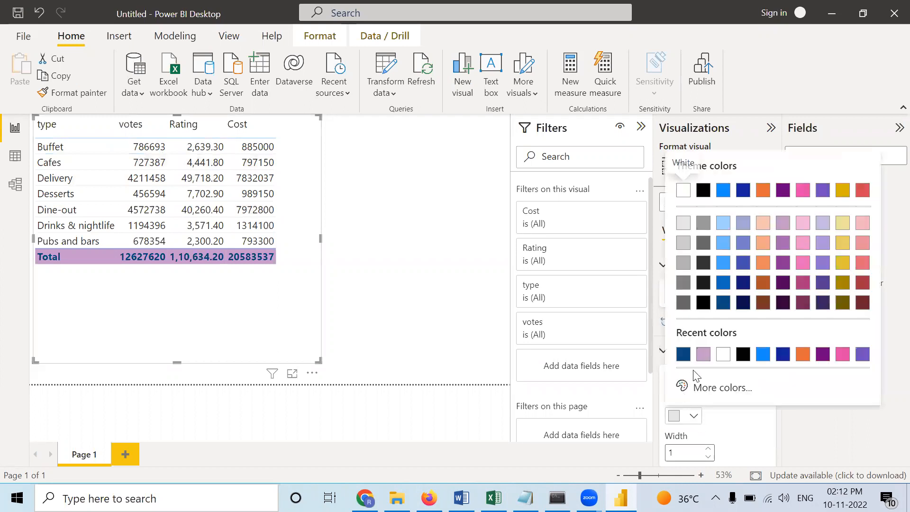
click(738, 357)
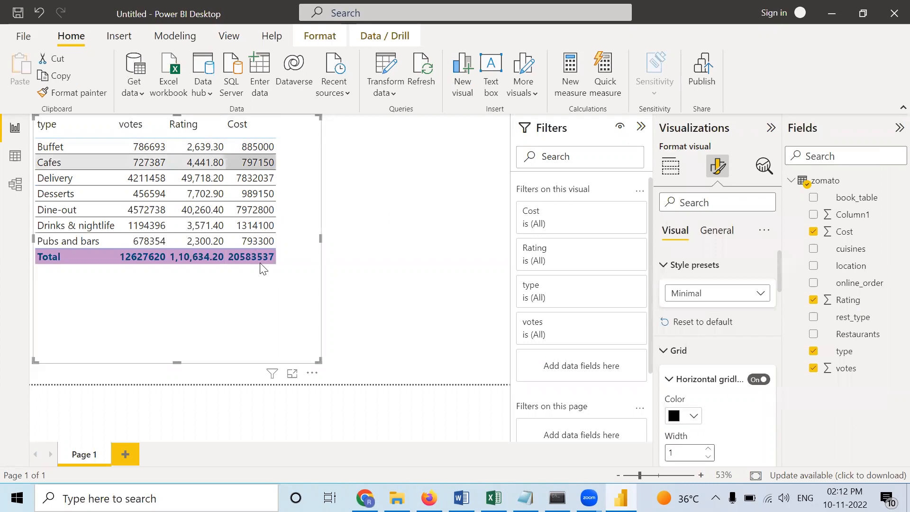
- Turn on the table's vertical gridlines and color them blue
scroll(735, 396, down, 2)
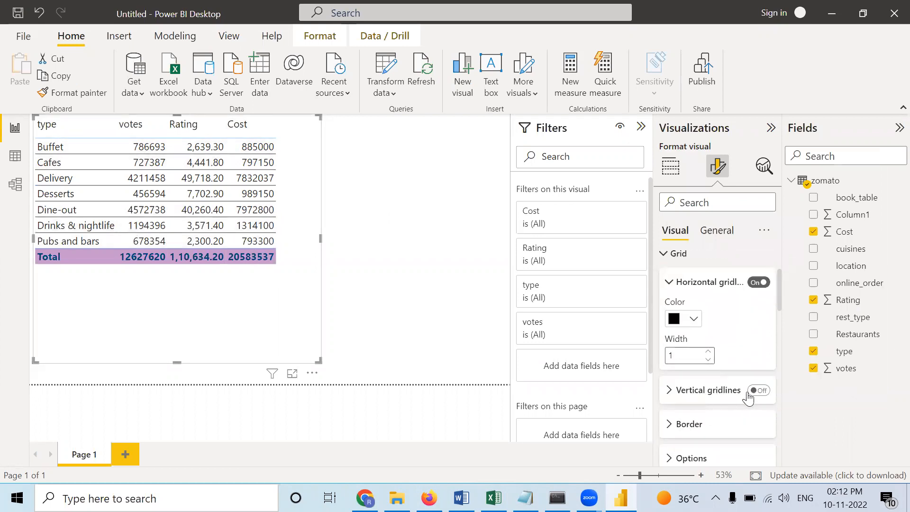
click(762, 391)
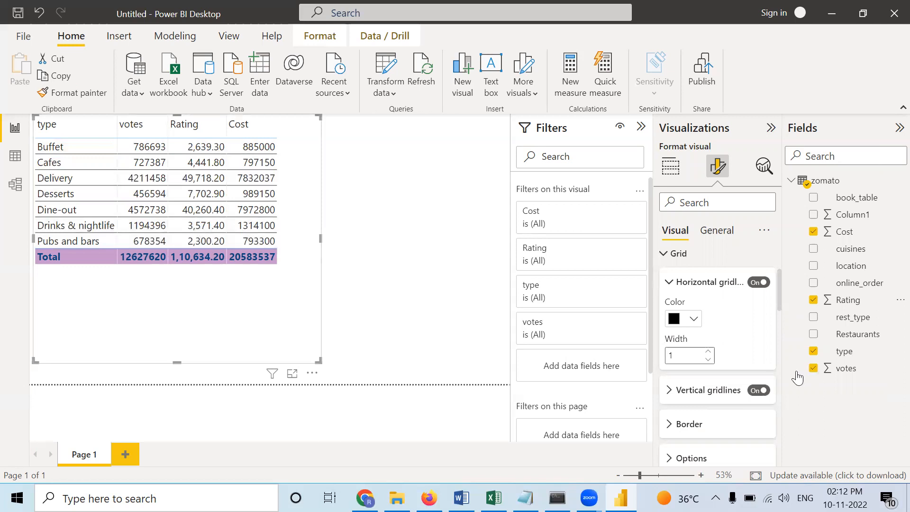
click(669, 397)
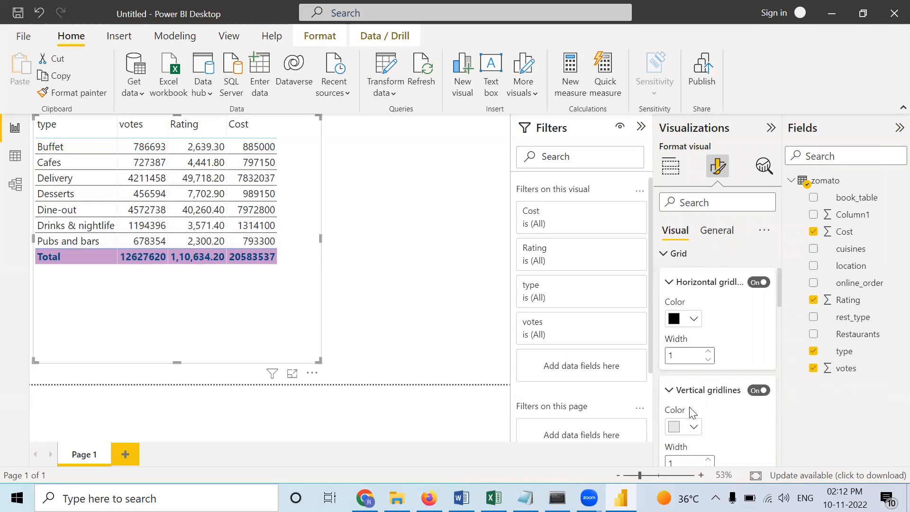
click(694, 428)
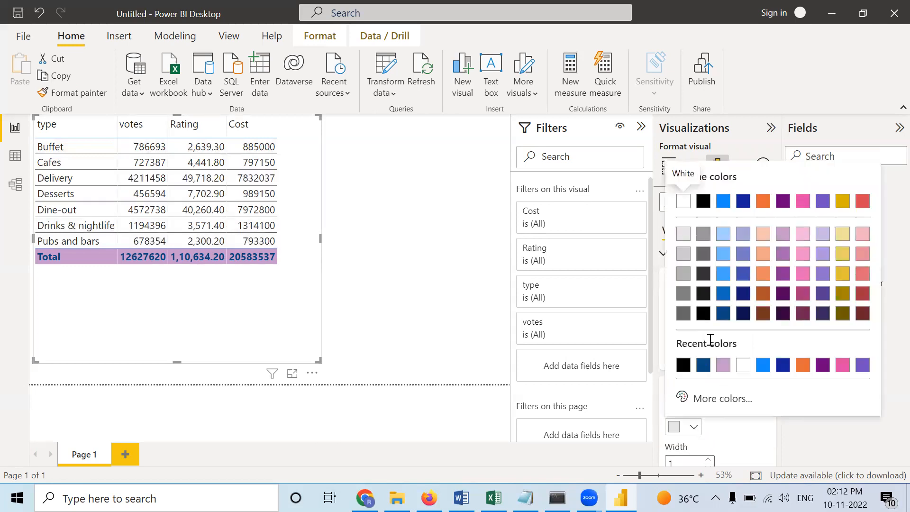
click(761, 366)
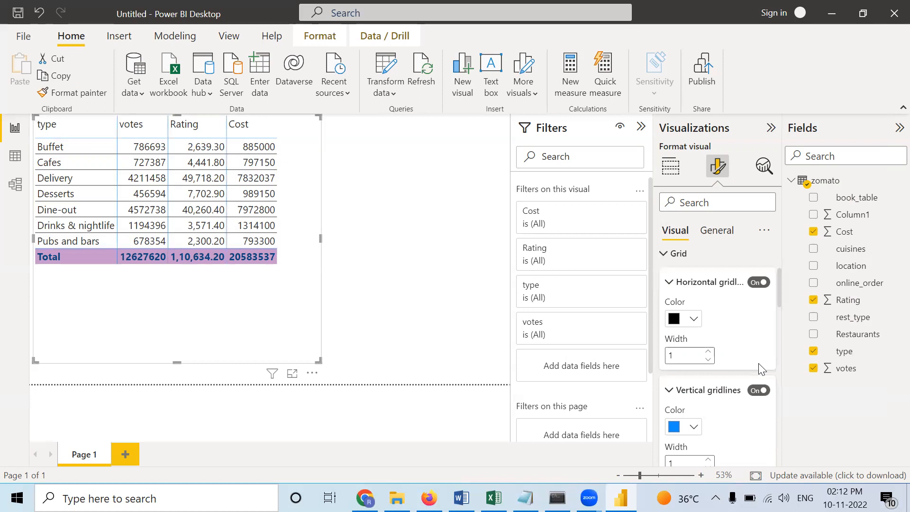
- Add top, bottom, left and right borders to all sections of the table
scroll(748, 355, down, 3)
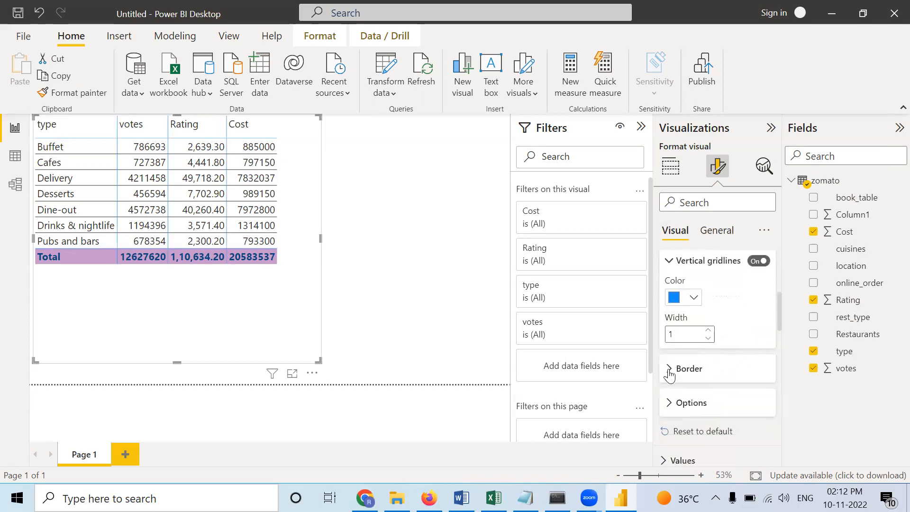
click(669, 375)
scroll(745, 382, down, 2)
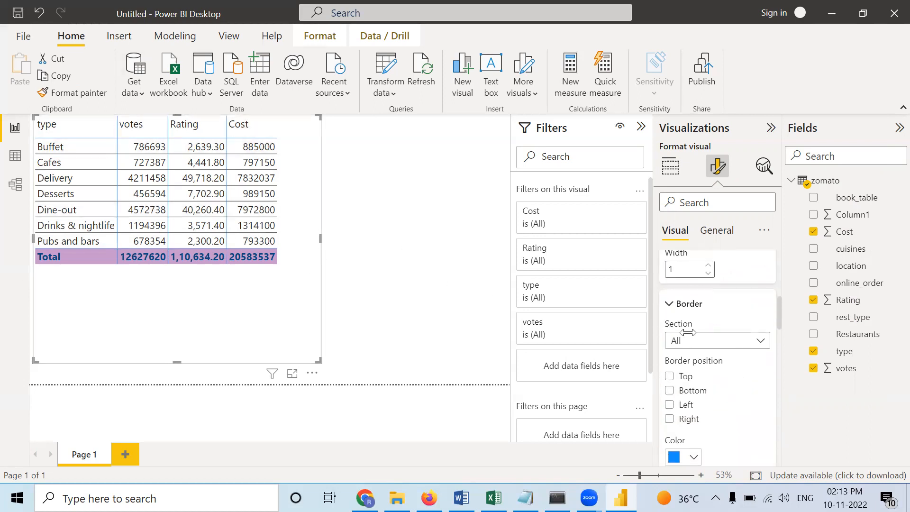
click(669, 377)
click(669, 391)
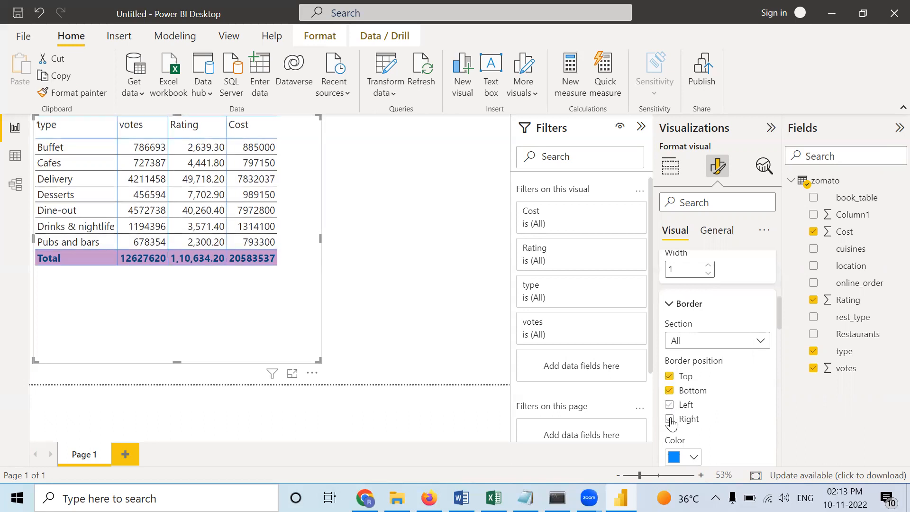
click(670, 419)
scroll(683, 417, down, 2)
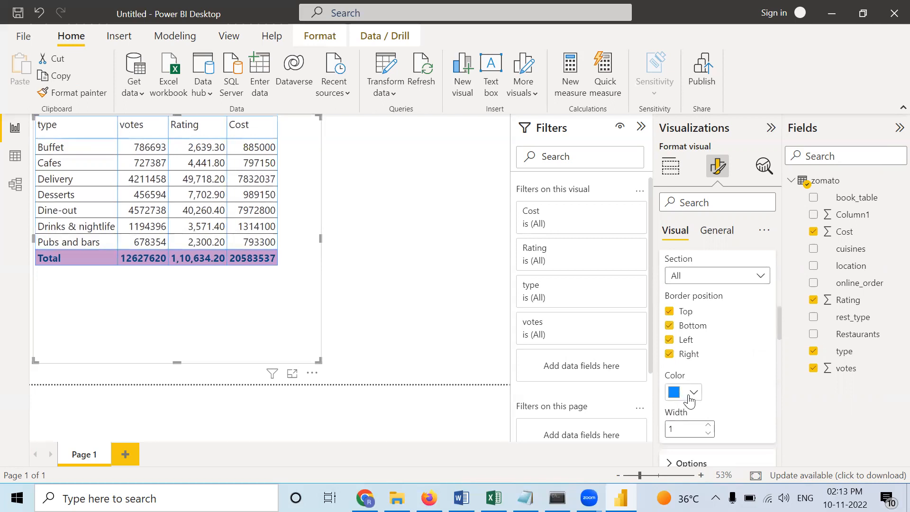
- Try pink for the table's borders, then settle on blue with a border width of 2
click(694, 394)
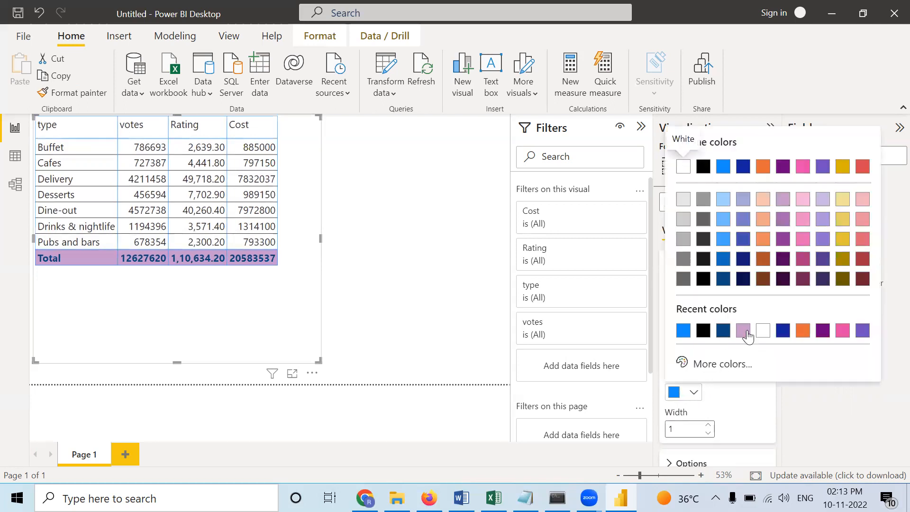
click(842, 333)
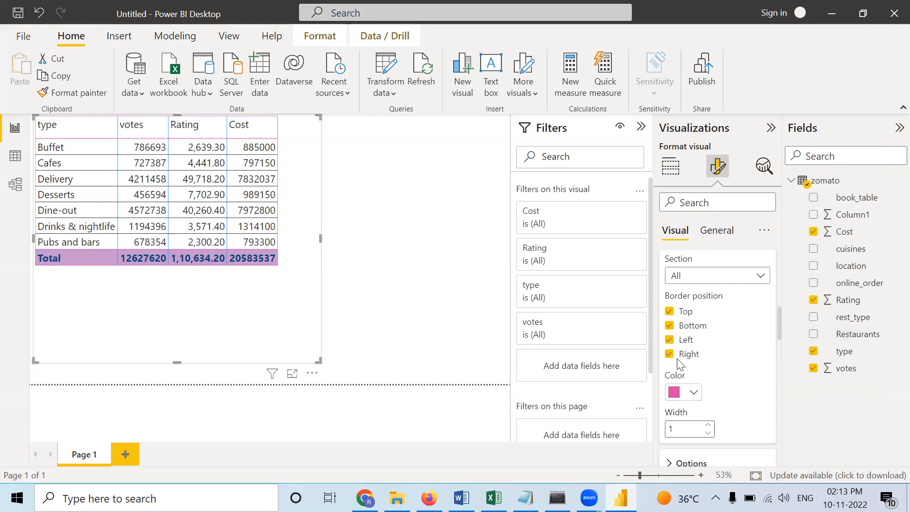
scroll(715, 355, down, 2)
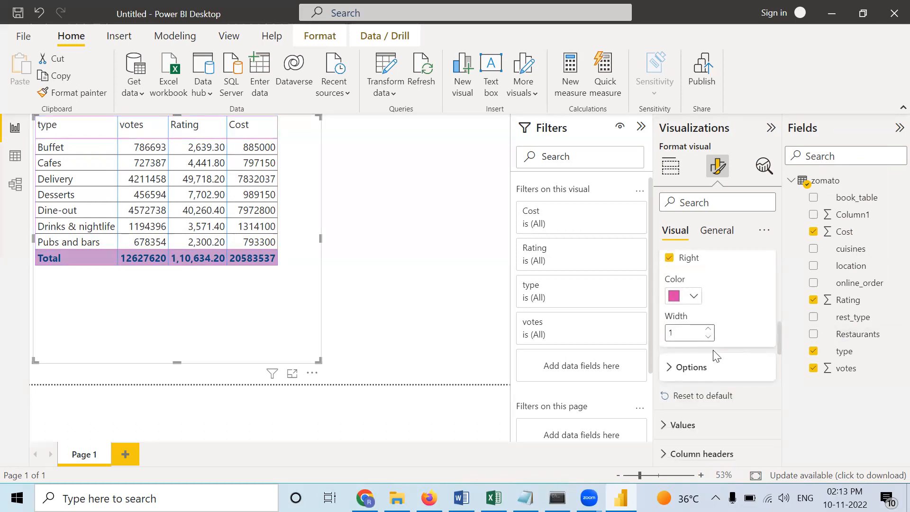
click(696, 297)
click(700, 236)
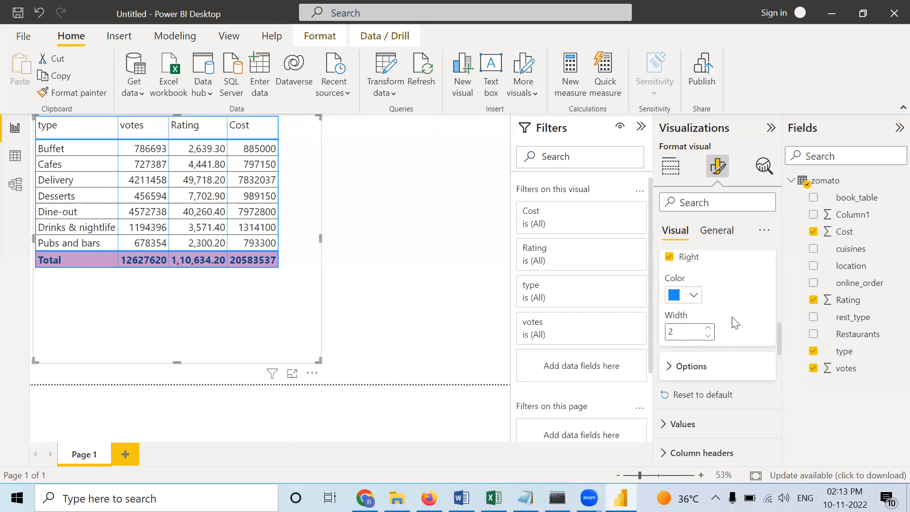
- Collapse the Grid, Style presets, Totals and Specific column sections of the table's format settings
scroll(734, 322, down, 3)
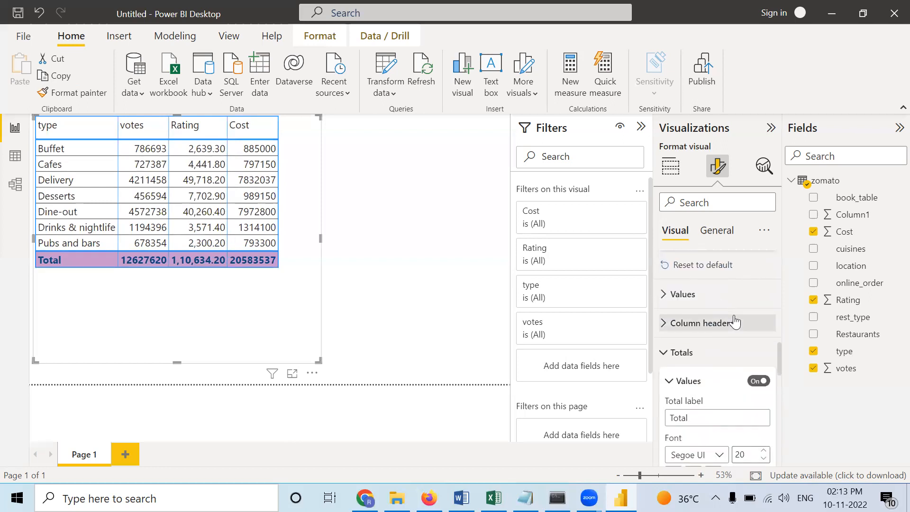
scroll(711, 293, up, 5)
scroll(702, 285, up, 4)
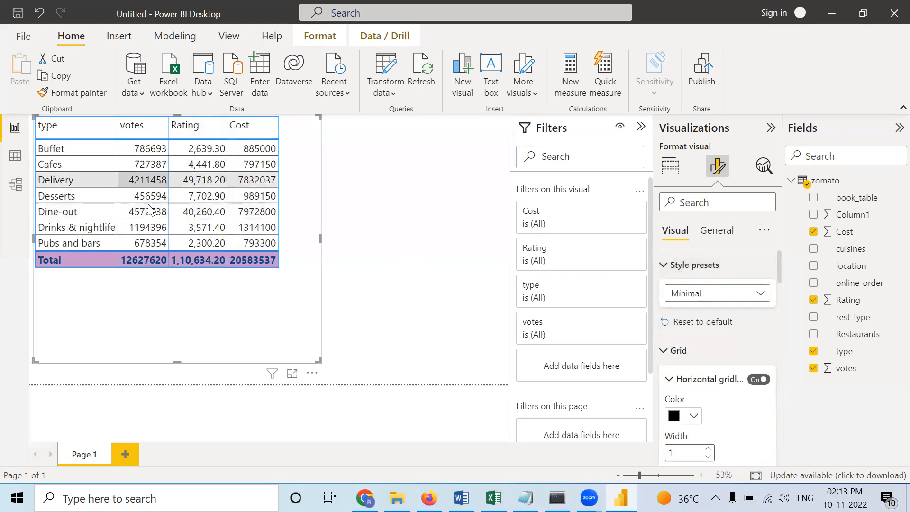
click(667, 350)
click(664, 267)
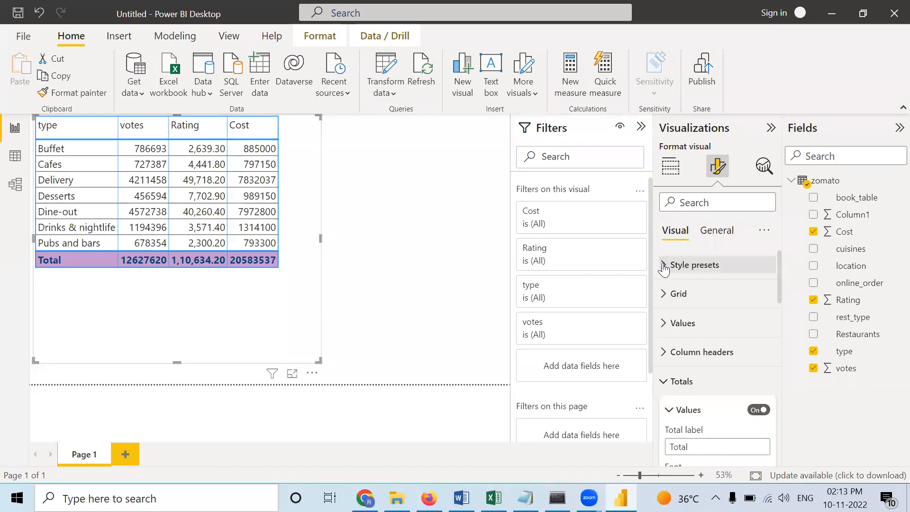
click(665, 385)
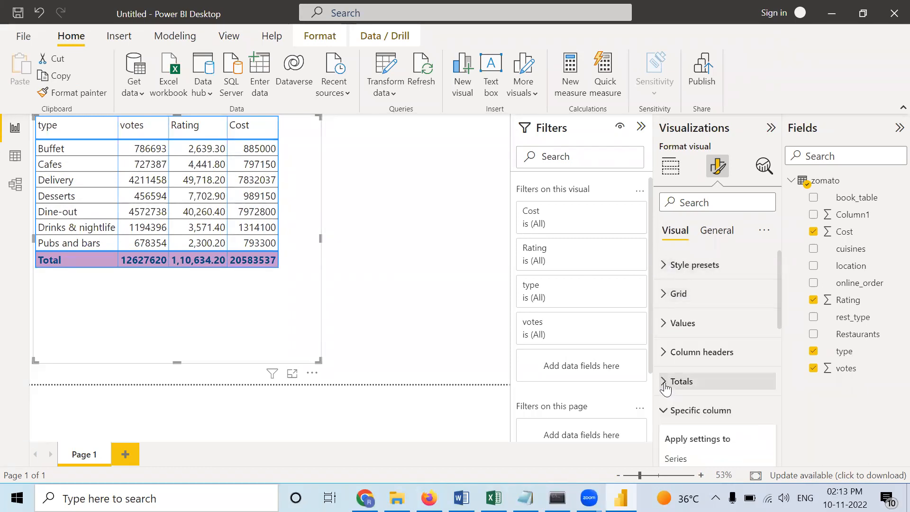
click(664, 412)
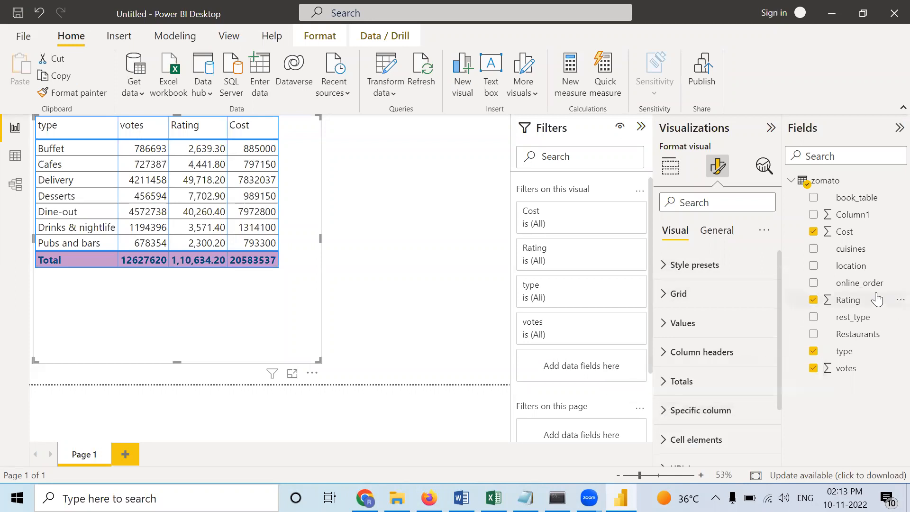
- Open the background color conditional formatting settings for the table's votes column
click(671, 167)
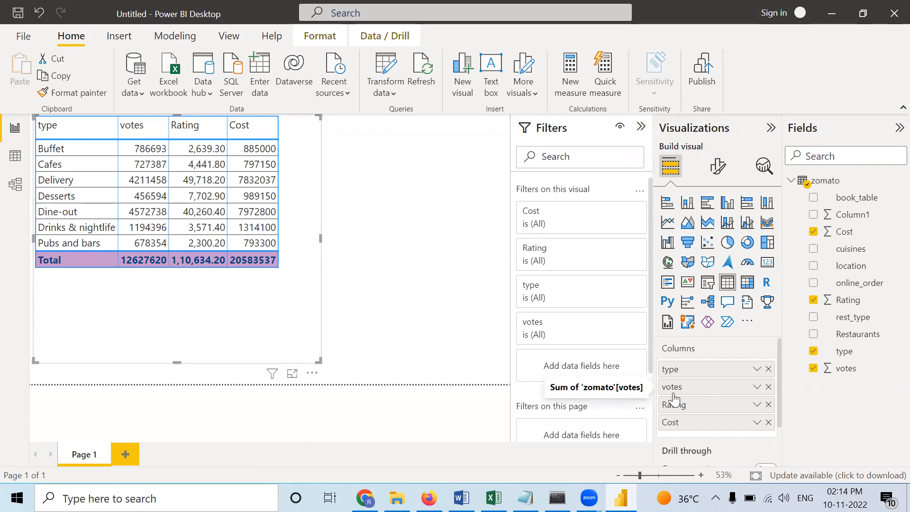
right_click(700, 387)
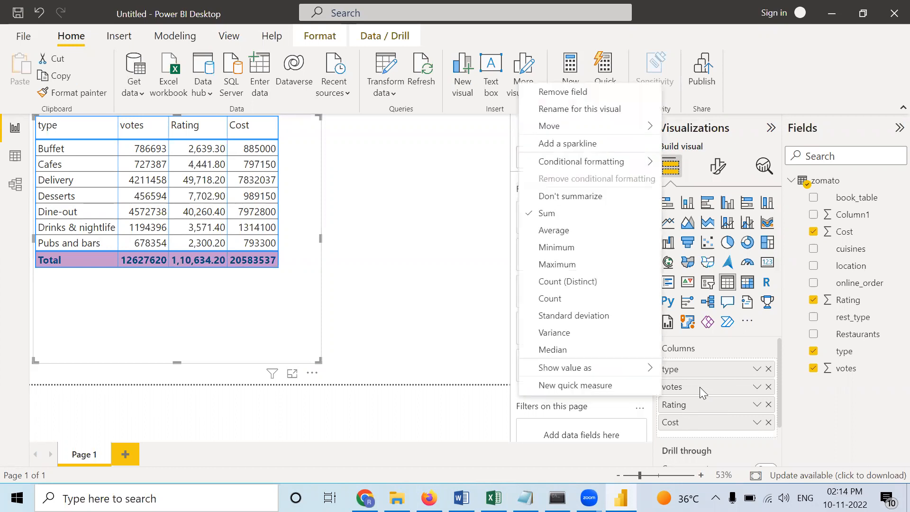
mouse_move(539, 164)
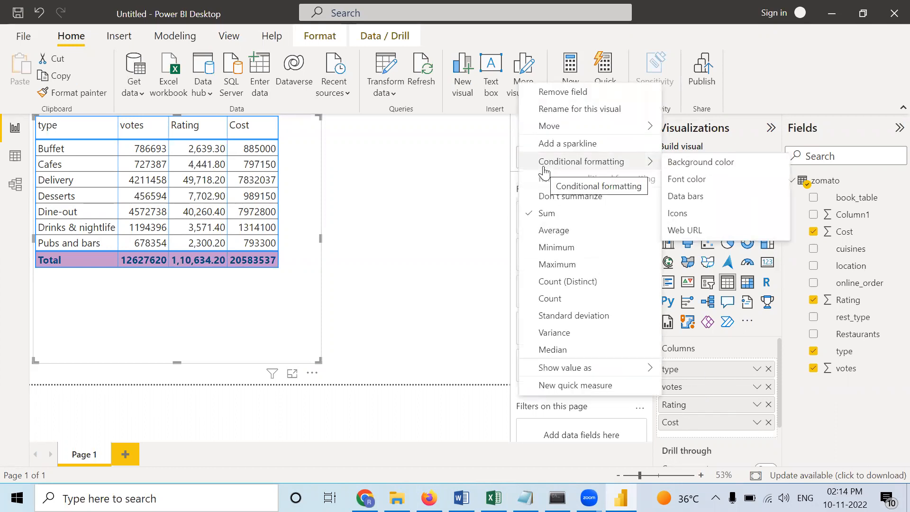
click(702, 168)
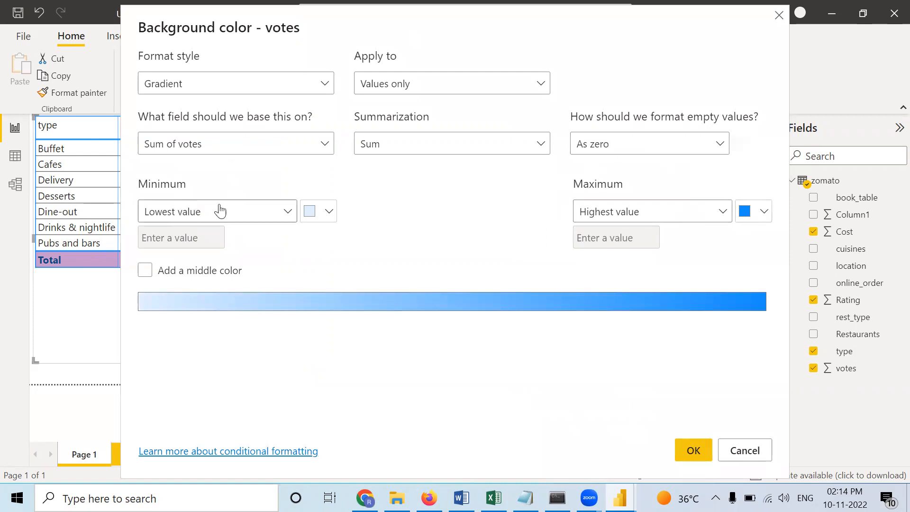
- Add a middle color to the votes background gradient and set the highest value's color to red
click(145, 273)
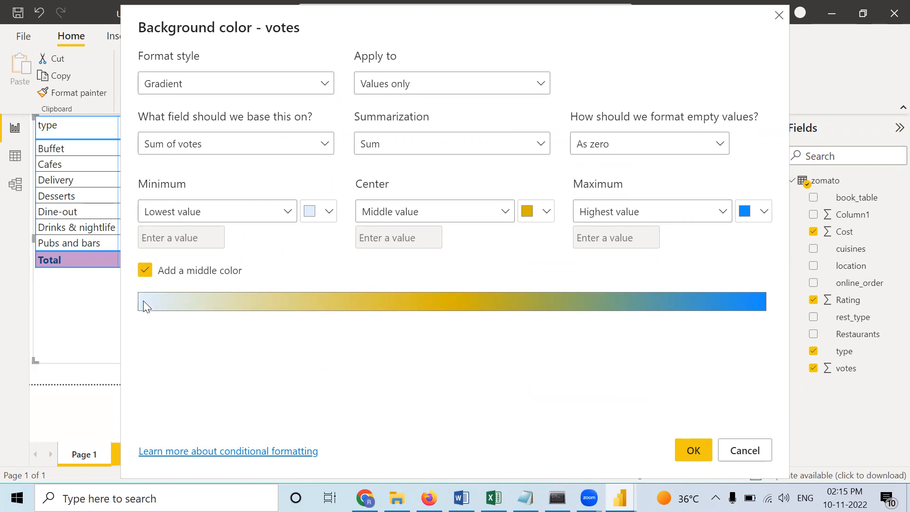
click(765, 213)
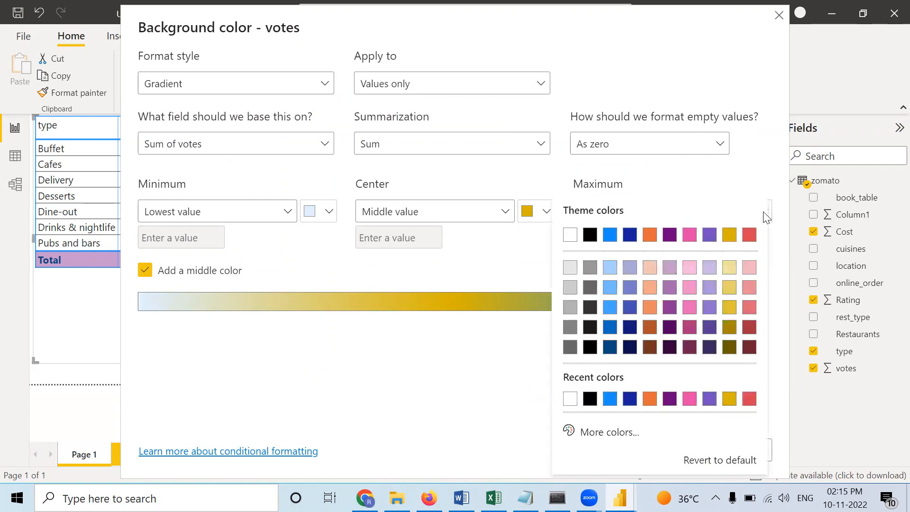
click(750, 236)
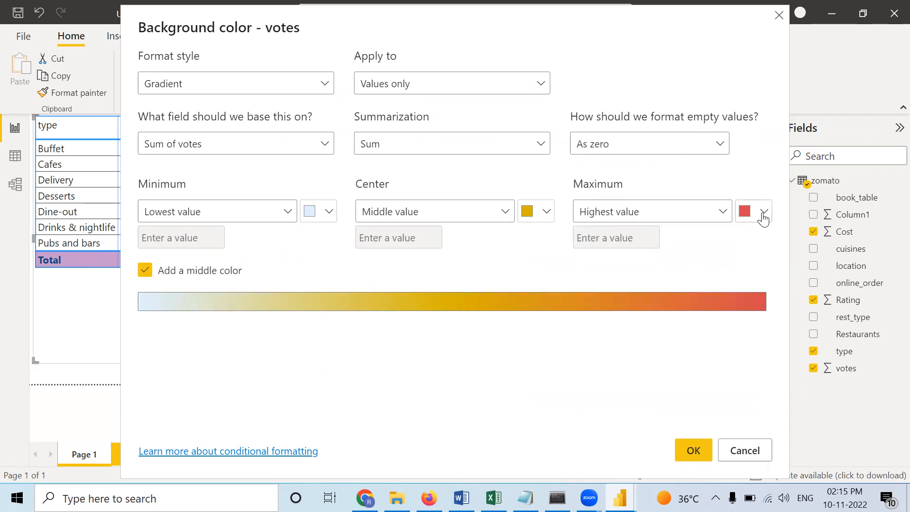
- Set the middle value's color in the votes background gradient to light gray and apply the conditional formatting
click(763, 215)
click(539, 217)
click(545, 212)
click(537, 268)
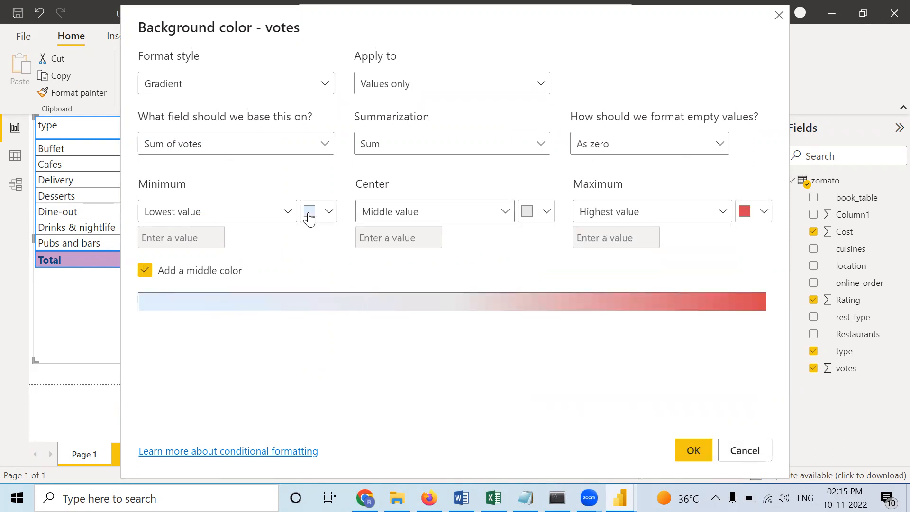
click(682, 443)
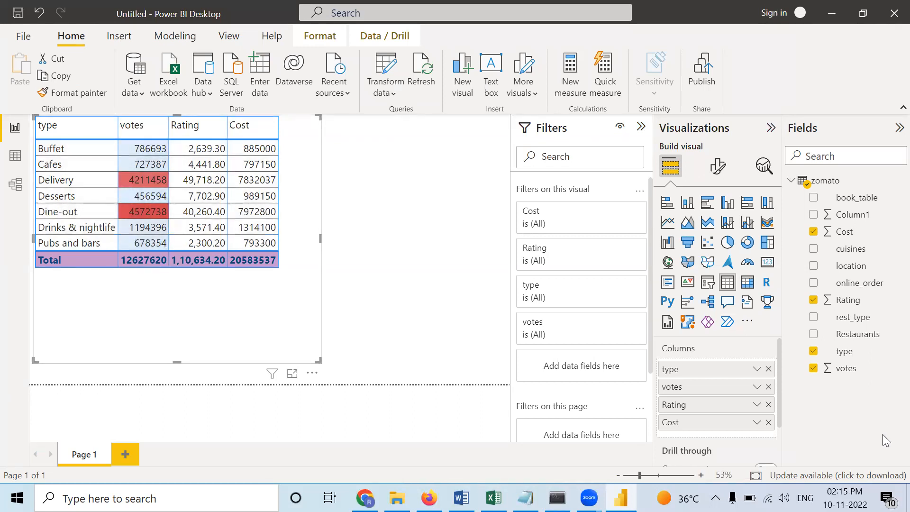
- Replace the table's type column with location and place location as the first column before votes
click(769, 369)
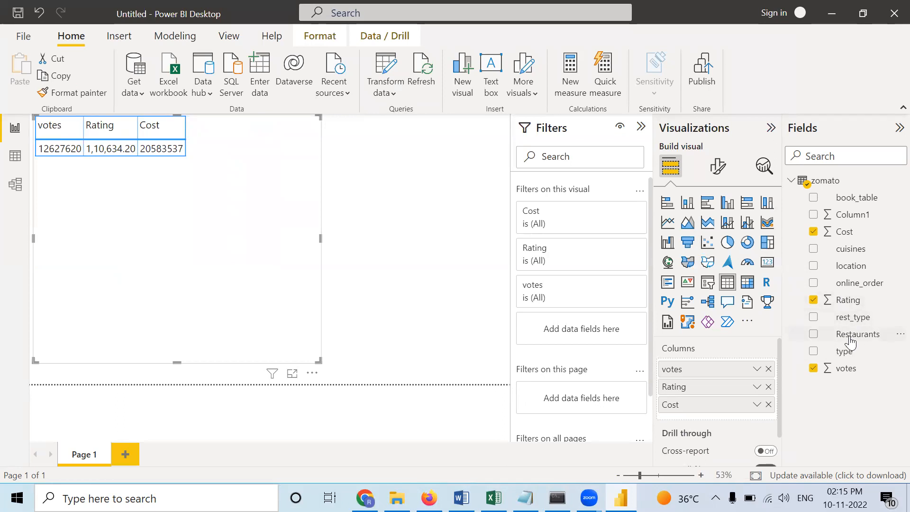
drag(852, 266, 724, 359)
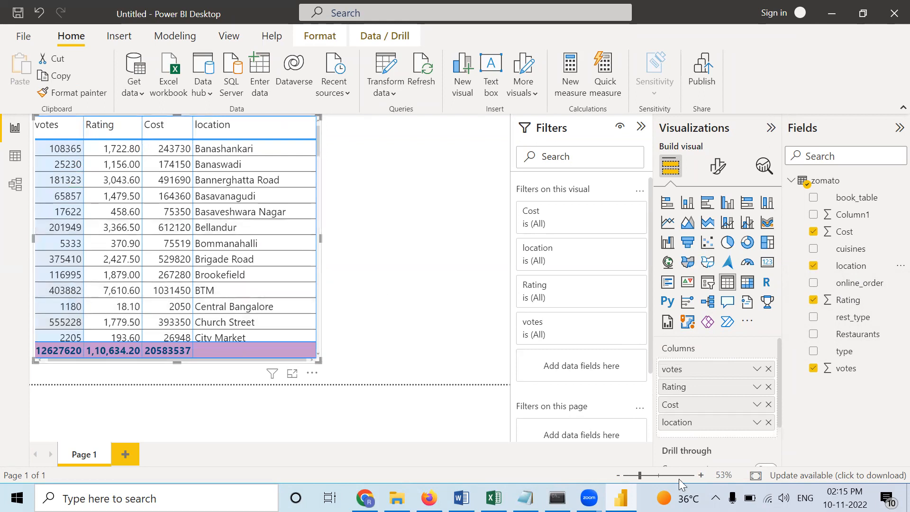
drag(720, 417, 718, 358)
drag(714, 418, 708, 366)
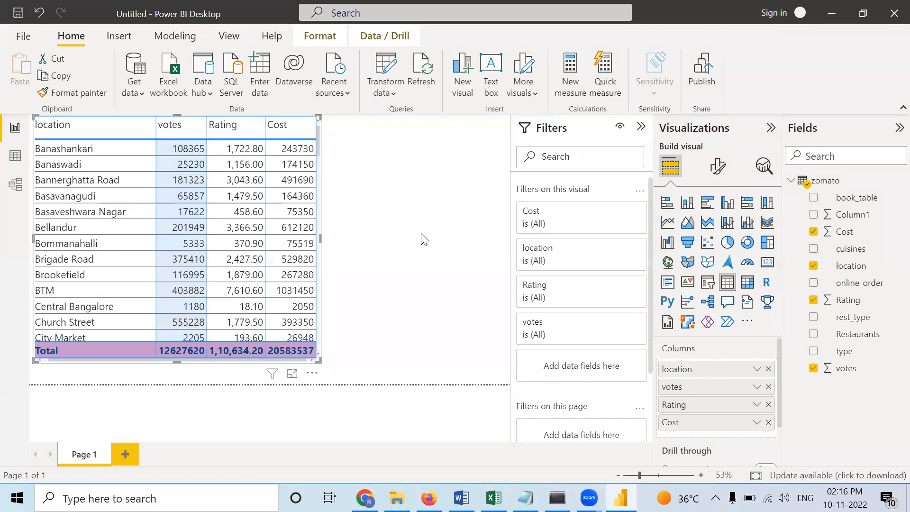
- Open the background color conditional formatting for the votes column and set the highest value's color to dark brown
right_click(692, 389)
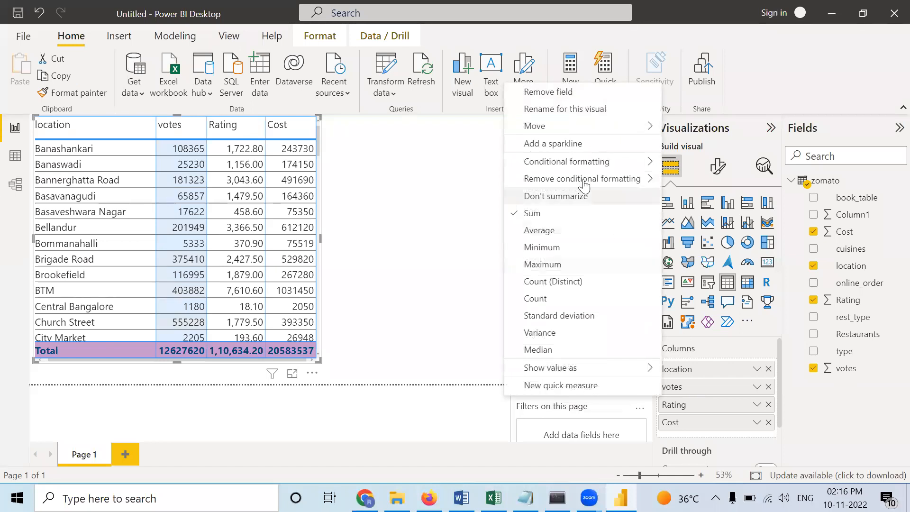
mouse_move(575, 164)
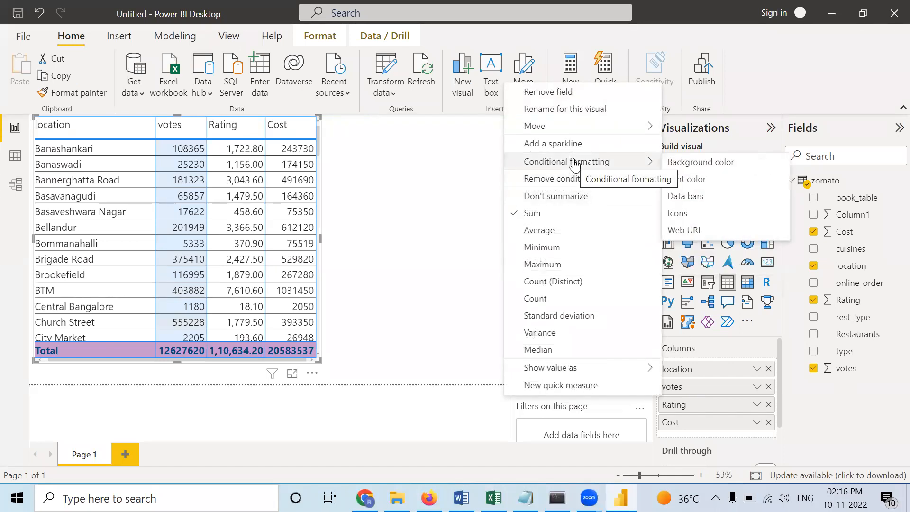
click(693, 162)
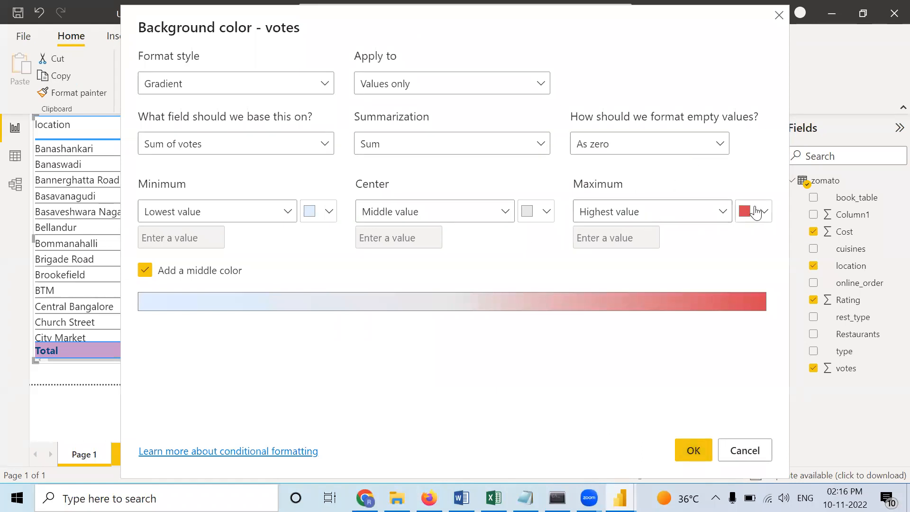
click(757, 211)
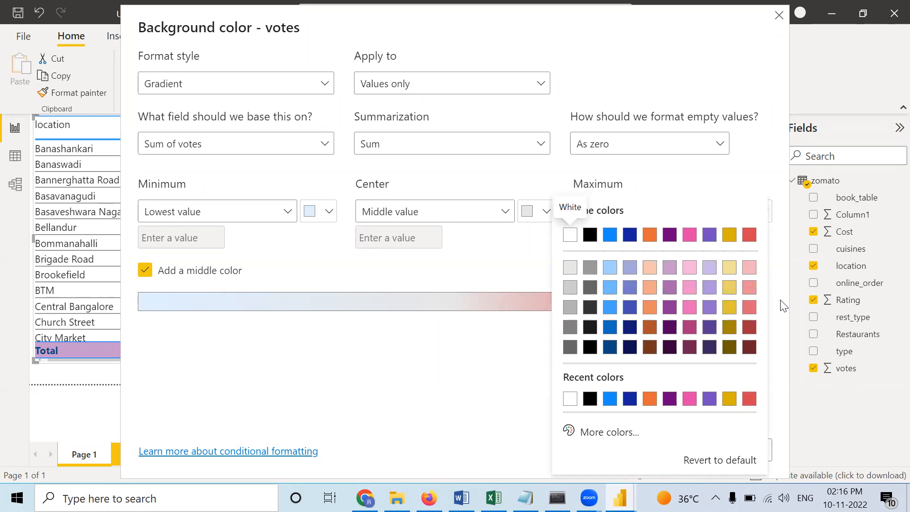
click(651, 347)
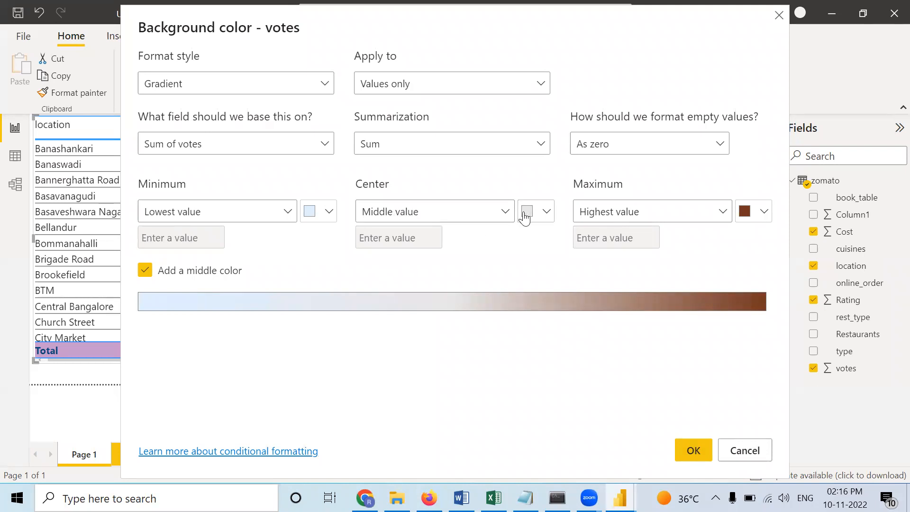
- Try a custom color for the lowest value of the votes gradient, leaving it white (#FFFFFF)
click(329, 217)
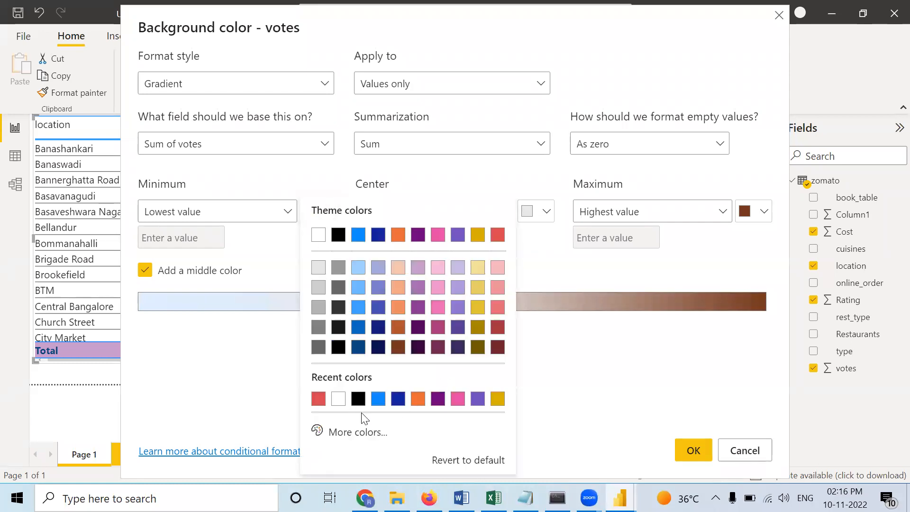
click(370, 436)
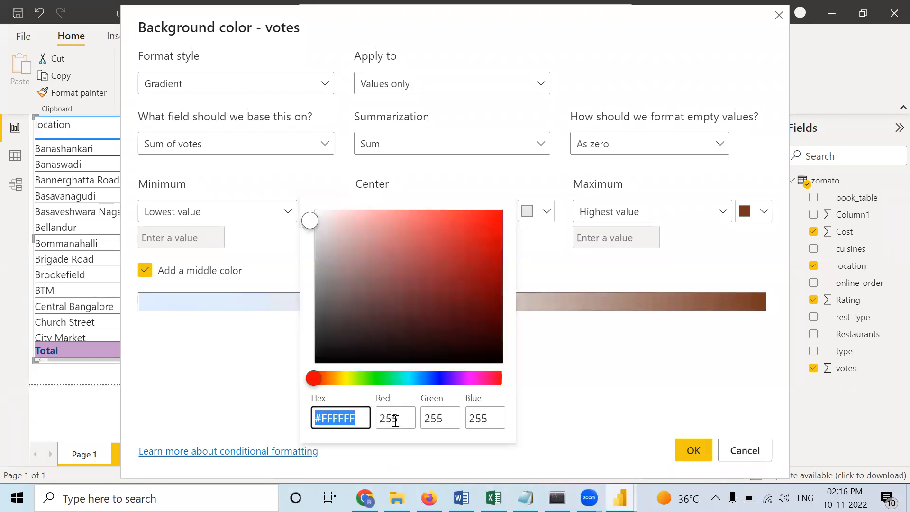
click(365, 378)
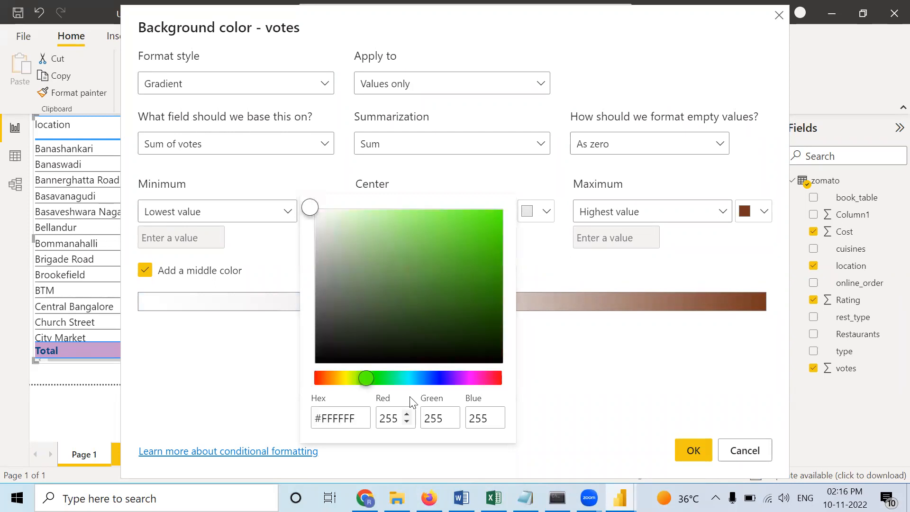
click(555, 396)
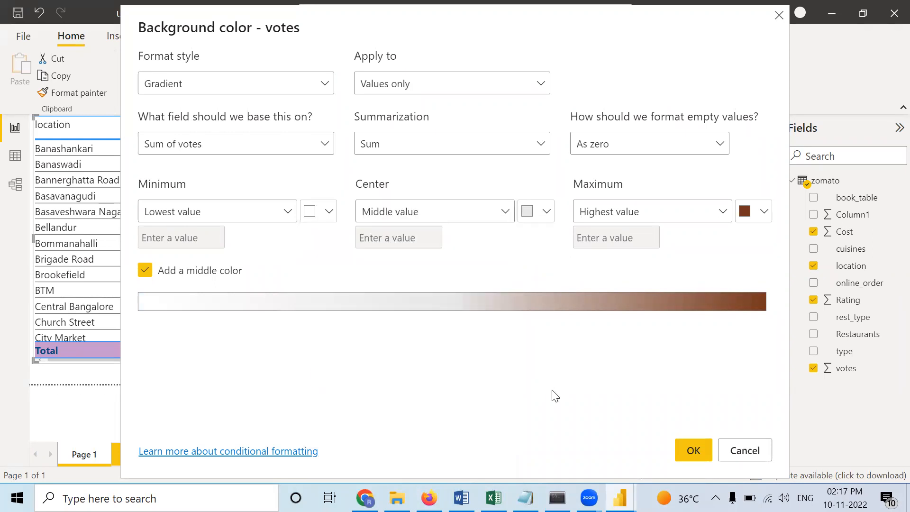
- Set the lowest value's color to blue, apply the votes background gradient and check it down the table
click(327, 211)
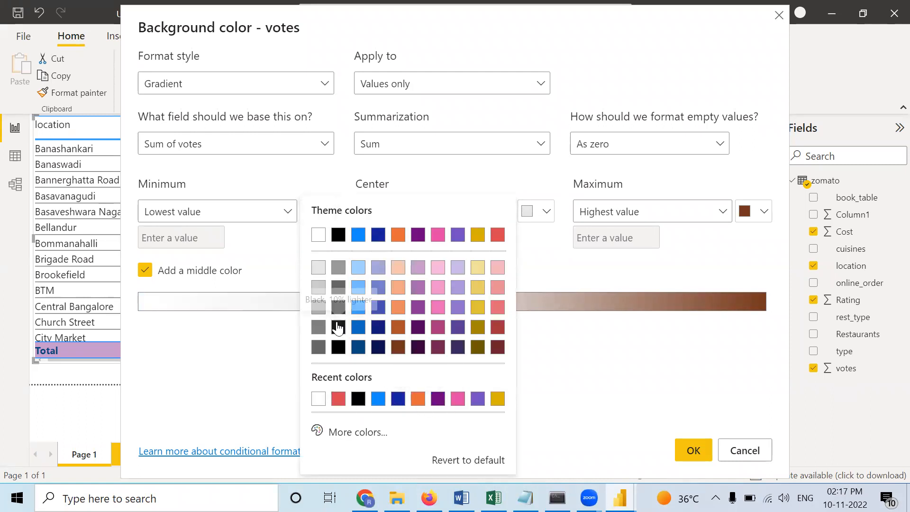
click(358, 327)
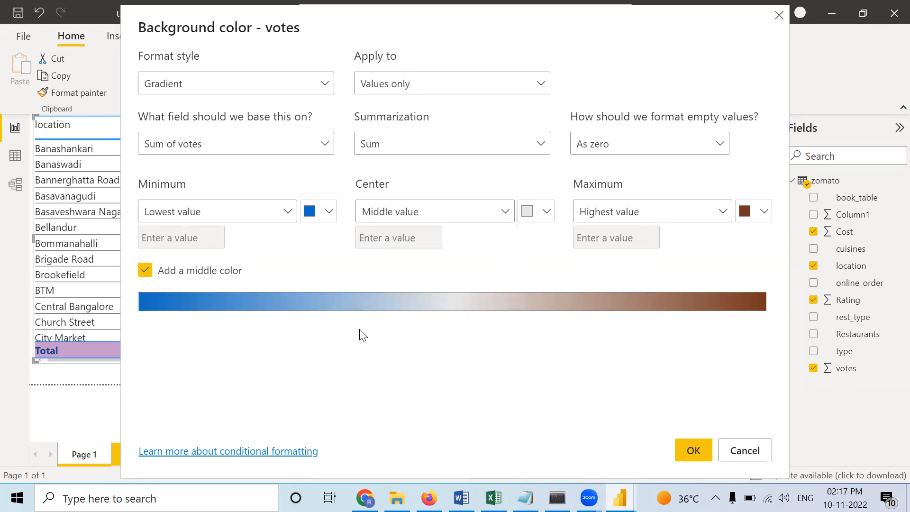
click(695, 452)
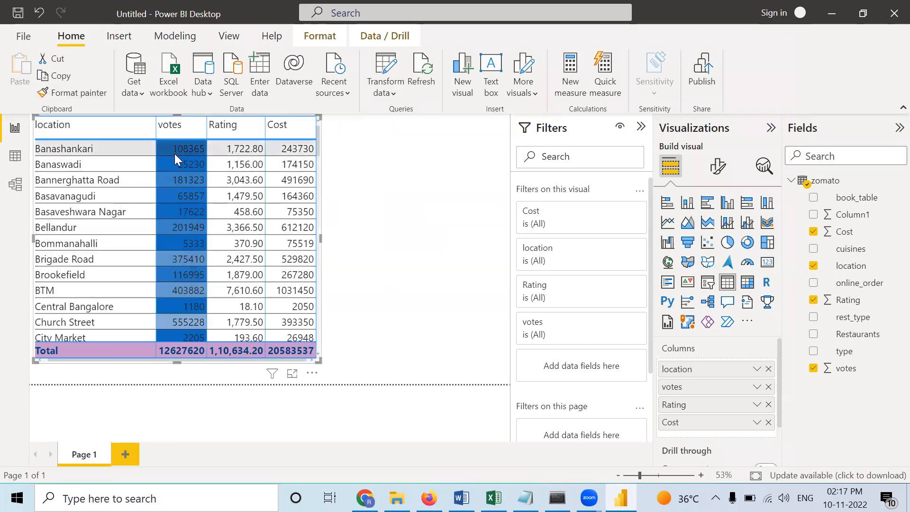
scroll(195, 266, down, 3)
scroll(195, 266, down, 3)
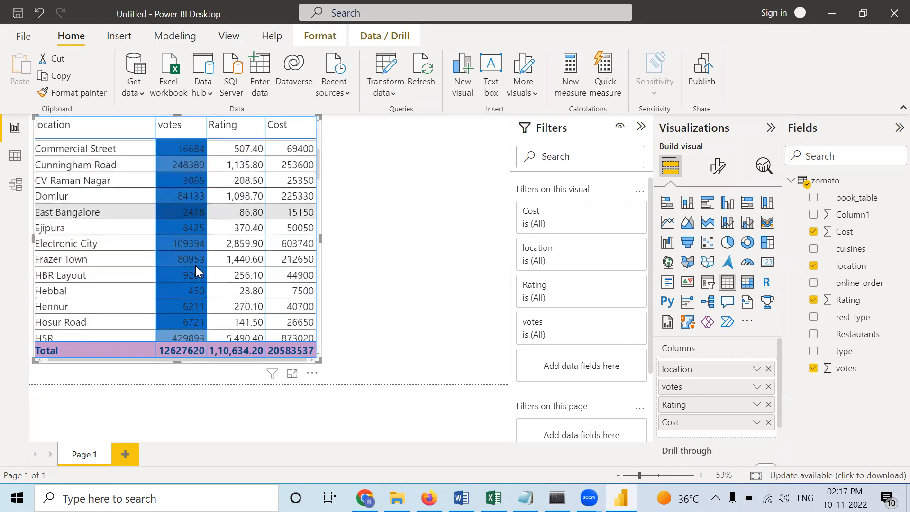
- Reopen the votes background color conditional formatting and set the lowest value's color to light gray
right_click(709, 388)
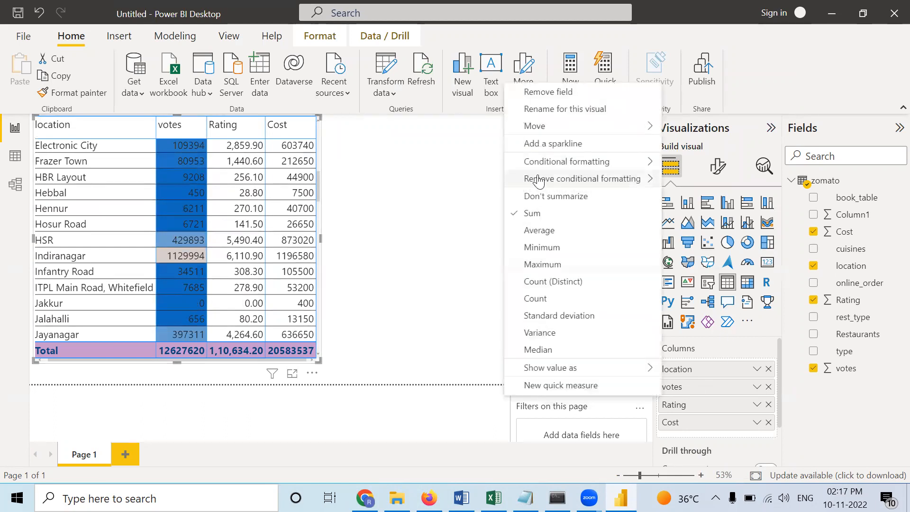
mouse_move(547, 166)
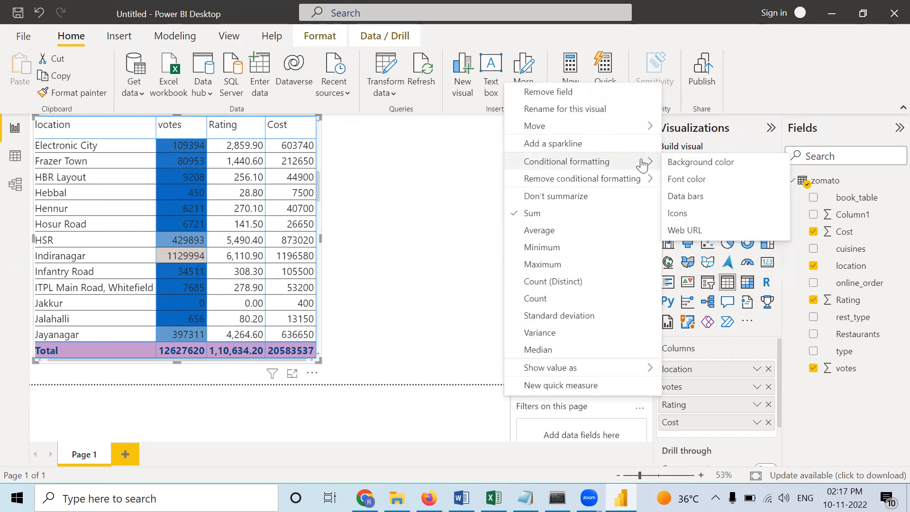
click(683, 162)
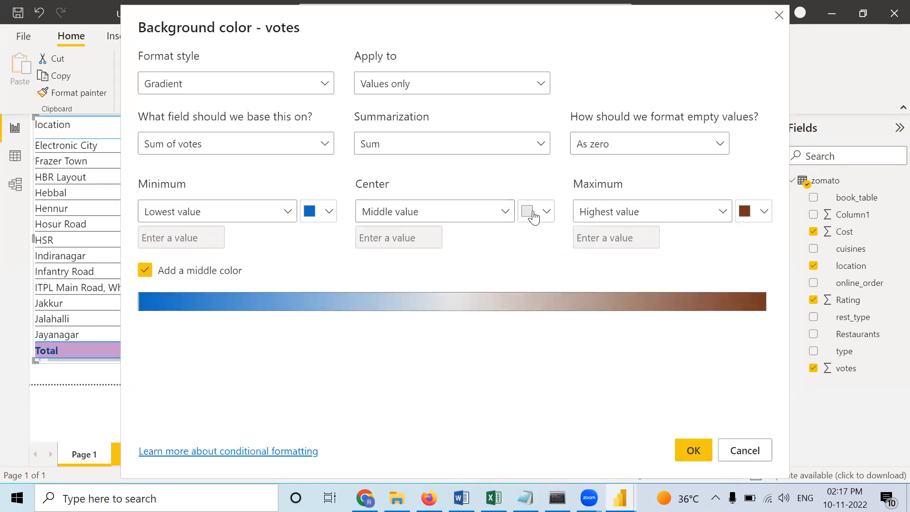
click(326, 215)
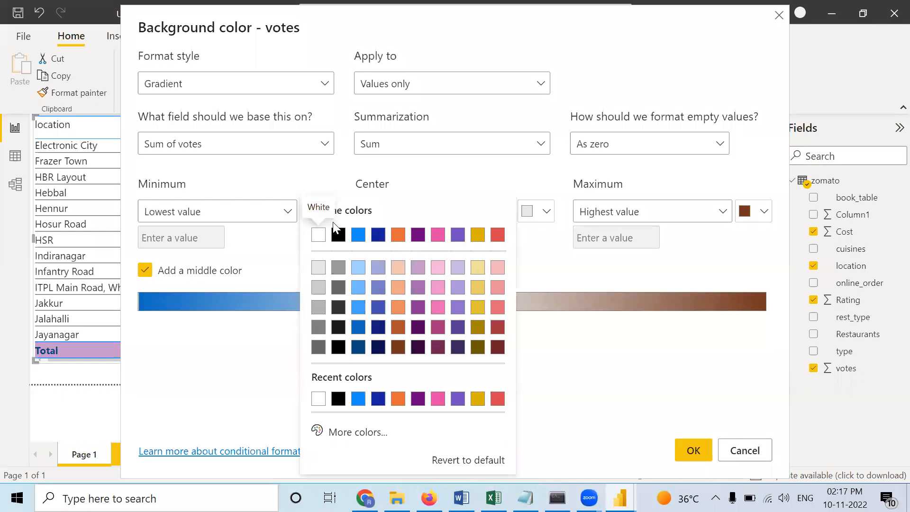
click(319, 268)
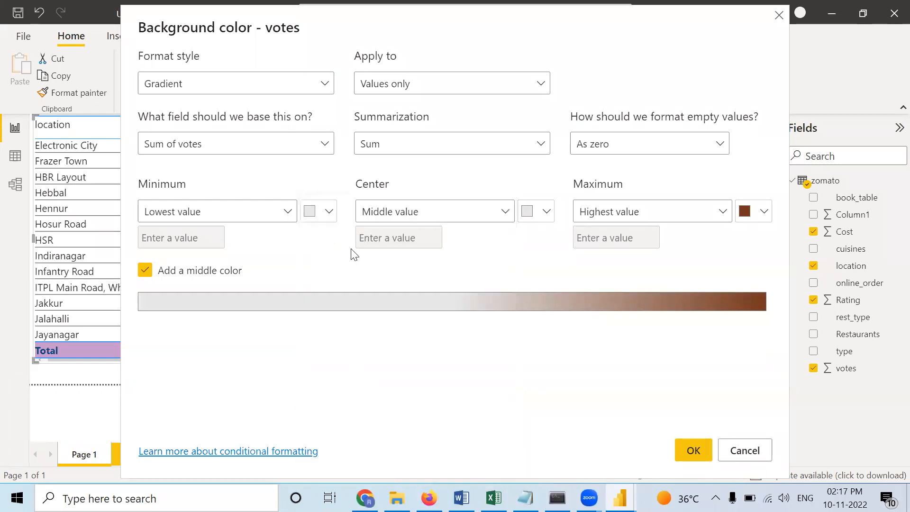
- Try dark orange for the middle value's color, then settle on pink and apply the votes background gradient
click(541, 214)
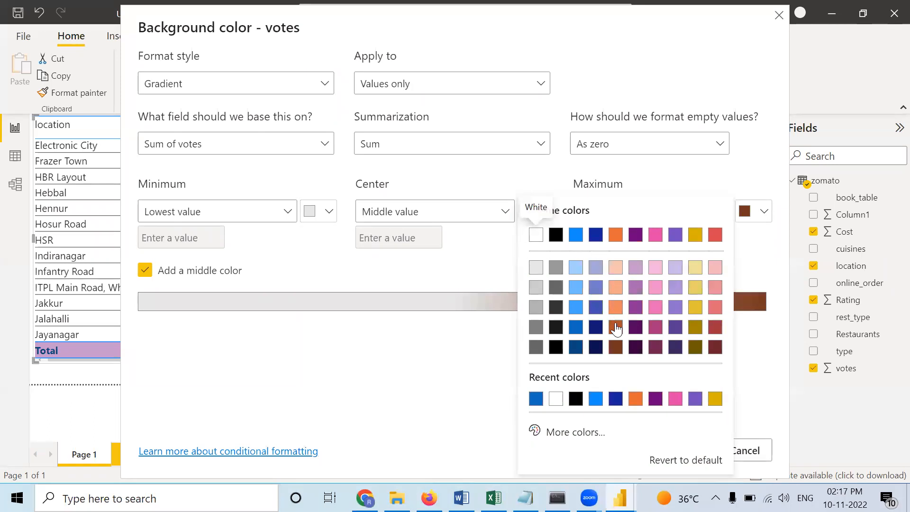
click(616, 328)
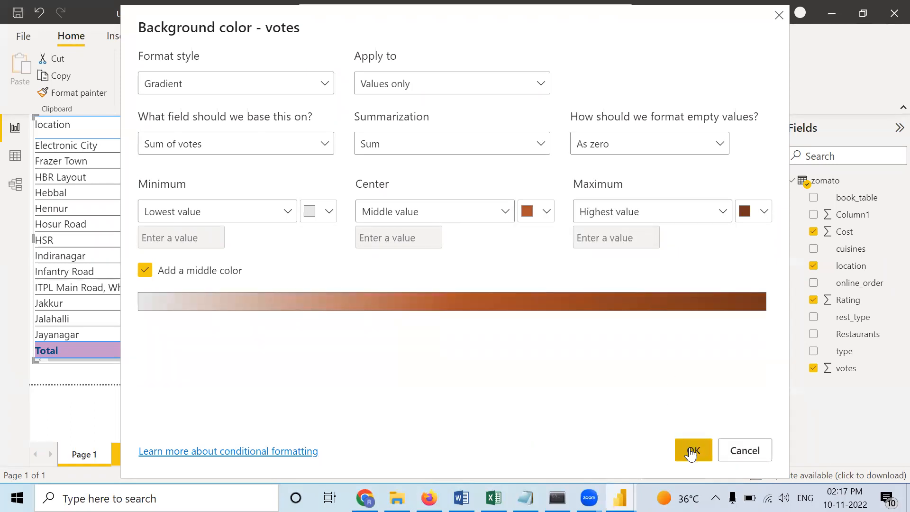
click(546, 211)
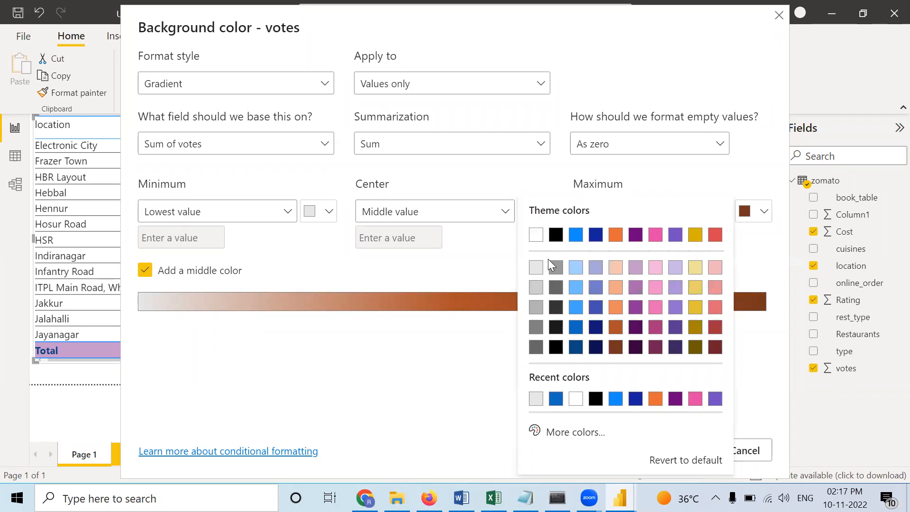
click(654, 307)
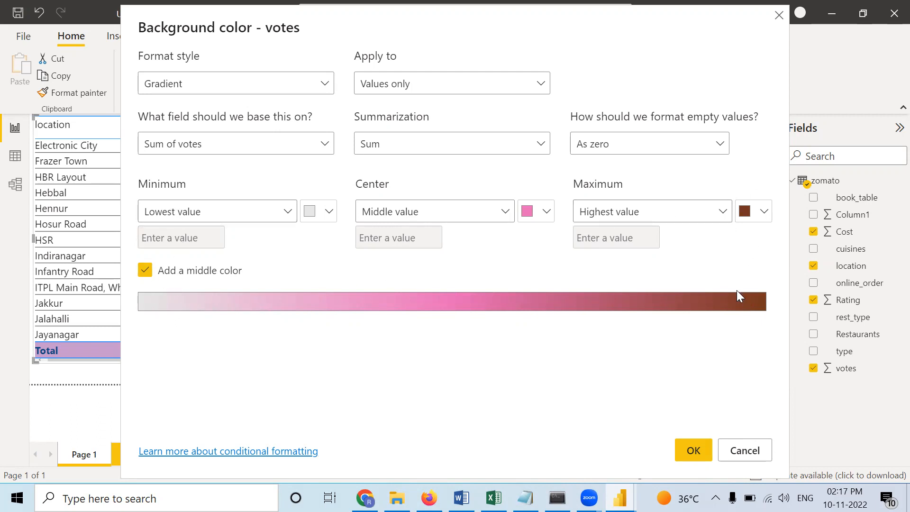
click(693, 446)
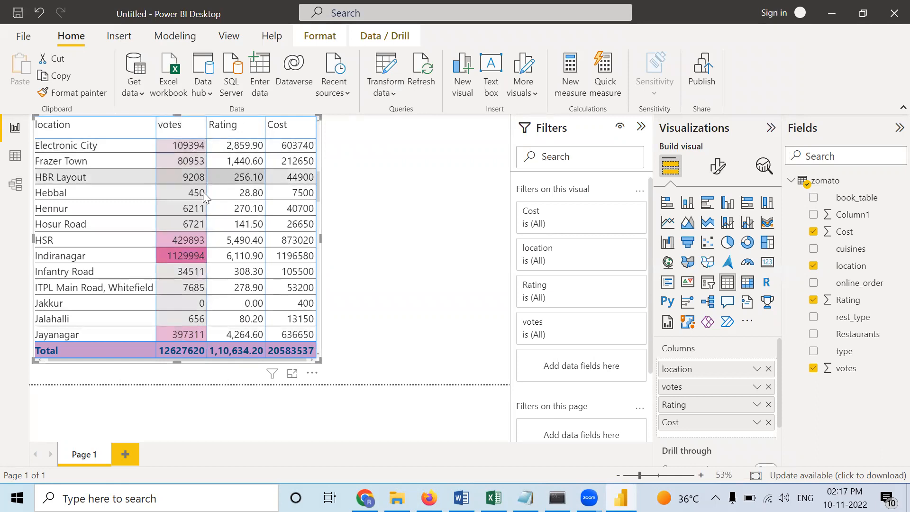
- Review the votes shading across all locations and sort the table by votes in descending order
scroll(178, 208, down, 10)
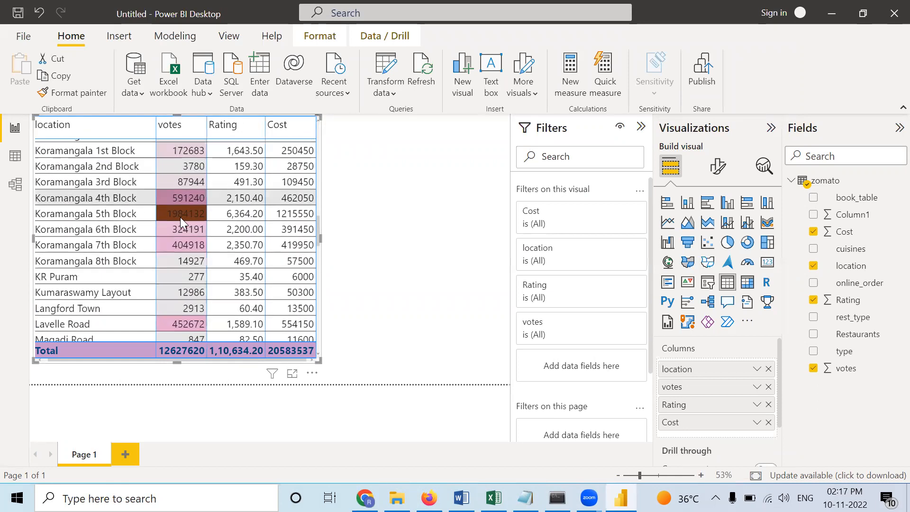
scroll(180, 217, down, 1)
scroll(195, 168, up, 2)
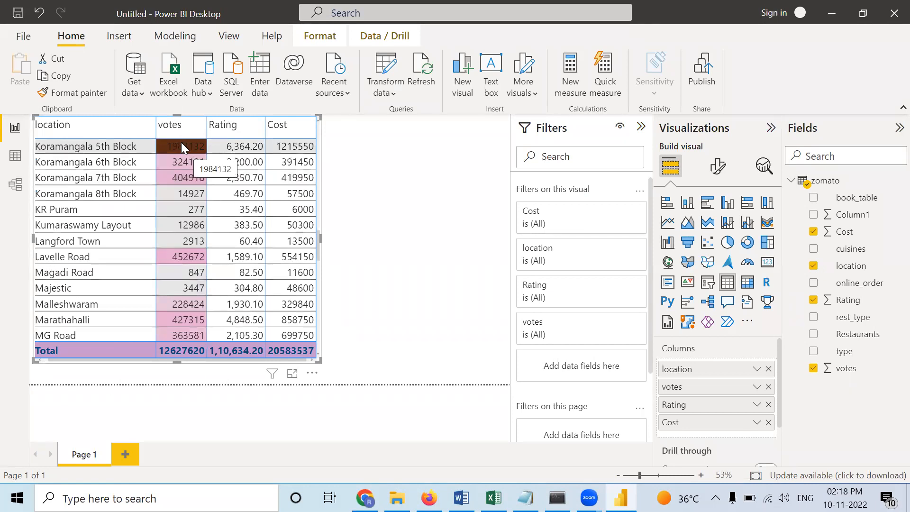
scroll(182, 217, down, 6)
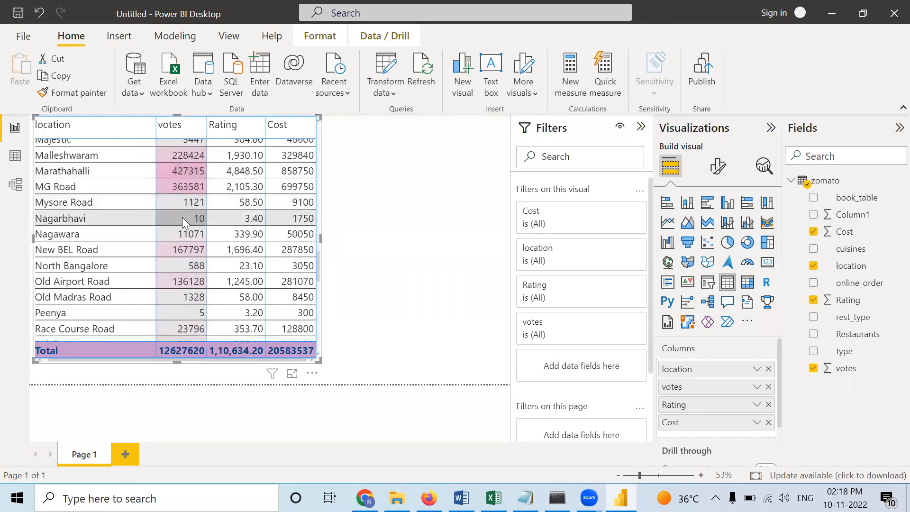
scroll(186, 222, down, 6)
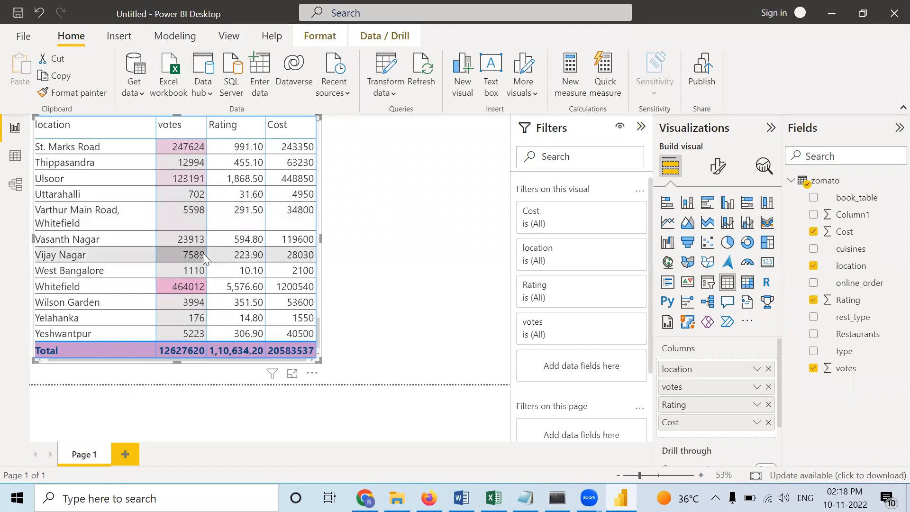
scroll(208, 242, up, 12)
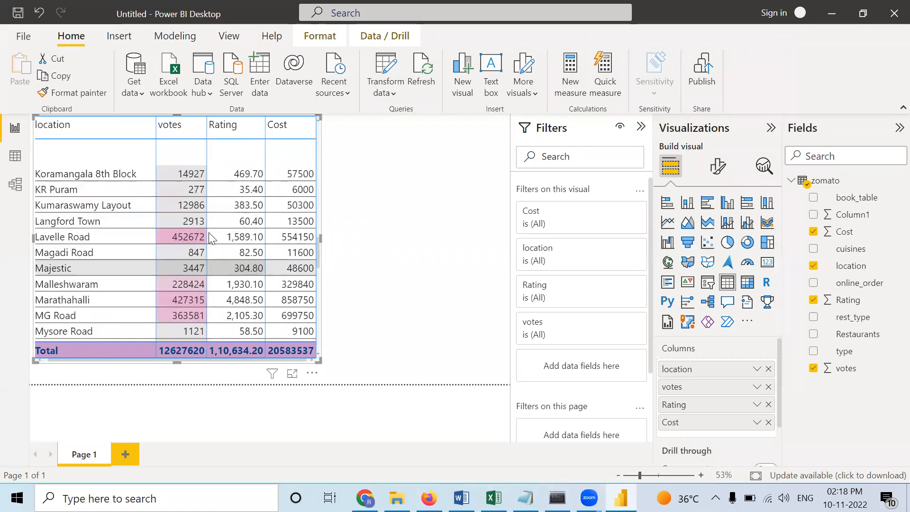
scroll(209, 232, up, 10)
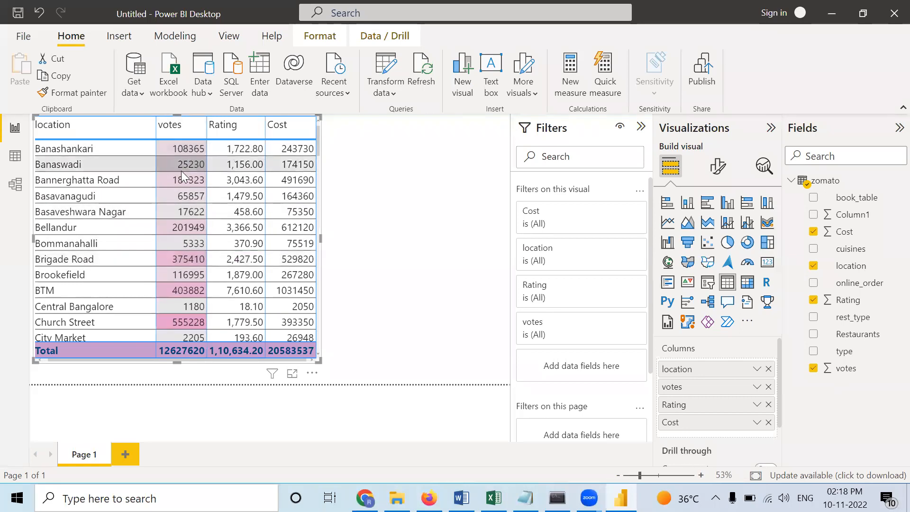
click(160, 133)
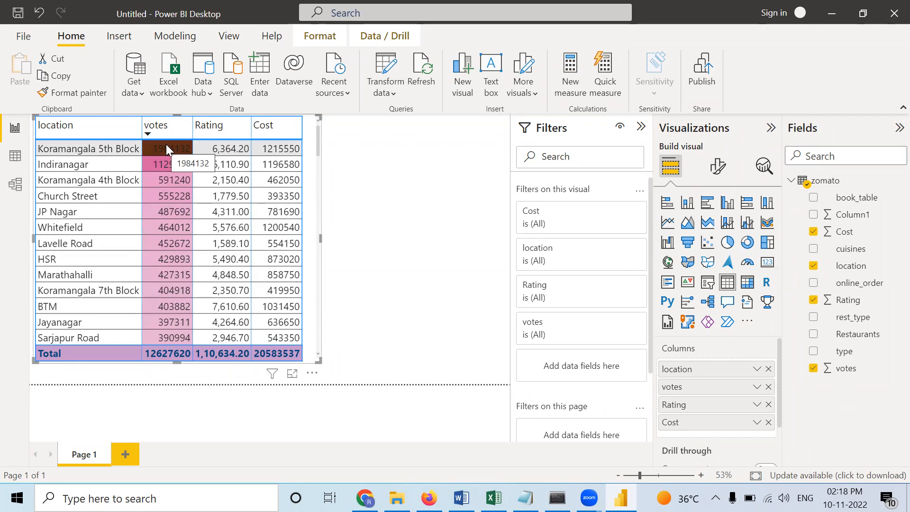
- Compare the votes background shading from the highest-voted locations down to the lowest
scroll(187, 302, down, 20)
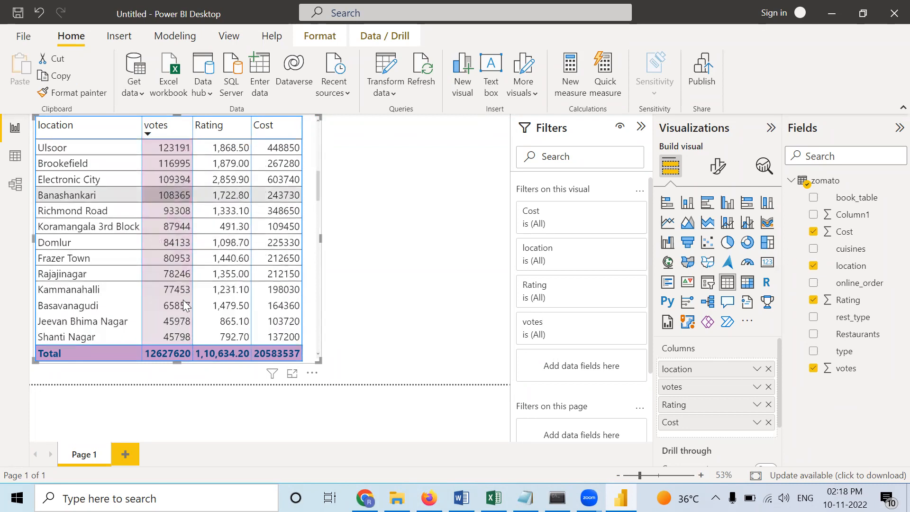
scroll(182, 299, down, 10)
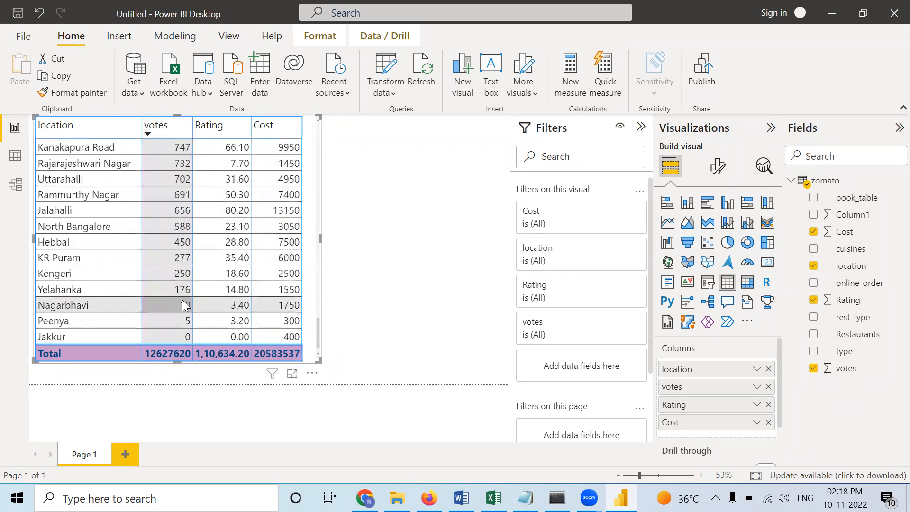
scroll(182, 300, up, 8)
scroll(183, 303, up, 20)
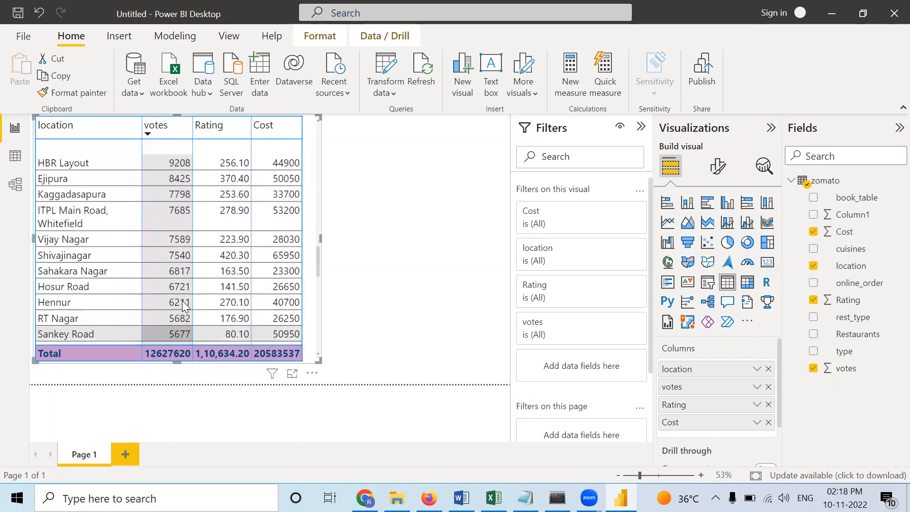
scroll(183, 306, up, 4)
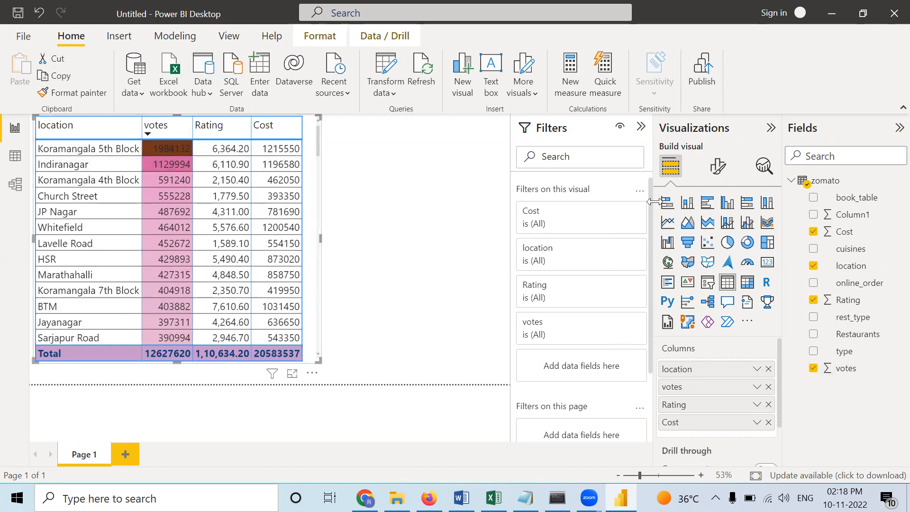
- Apply a font color gradient to the Rating column, trying dark red, then settling on purple for the highest value
right_click(701, 409)
mouse_move(656, 179)
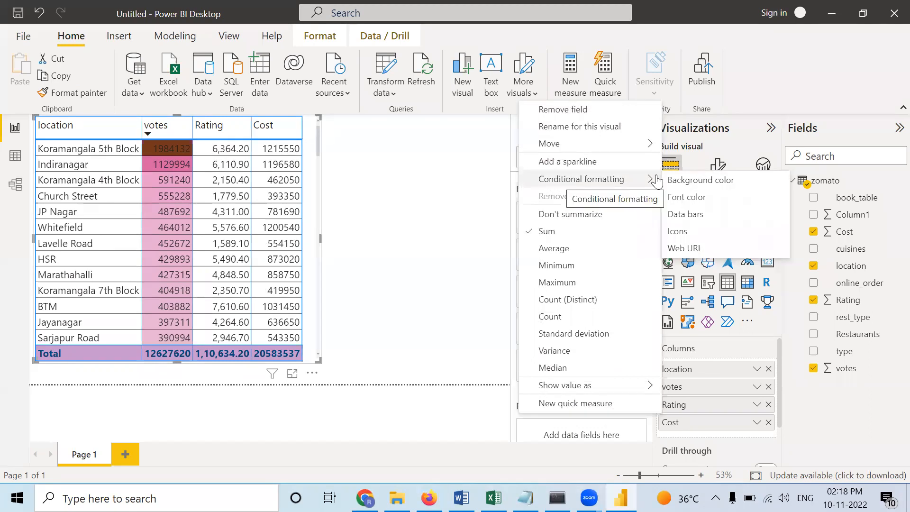
click(695, 201)
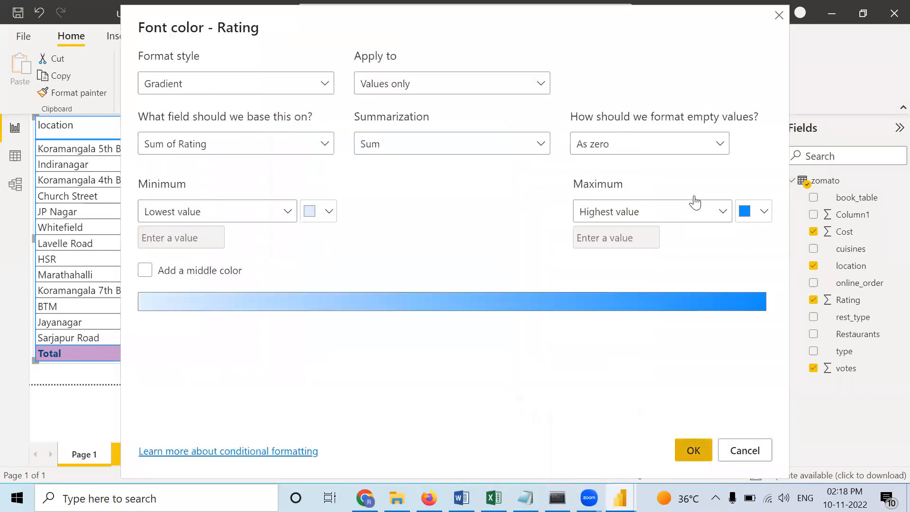
click(764, 211)
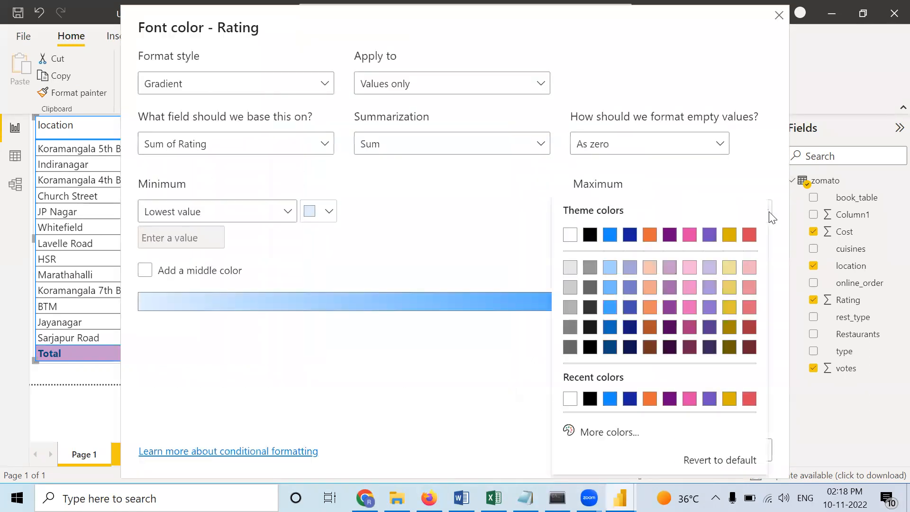
click(750, 328)
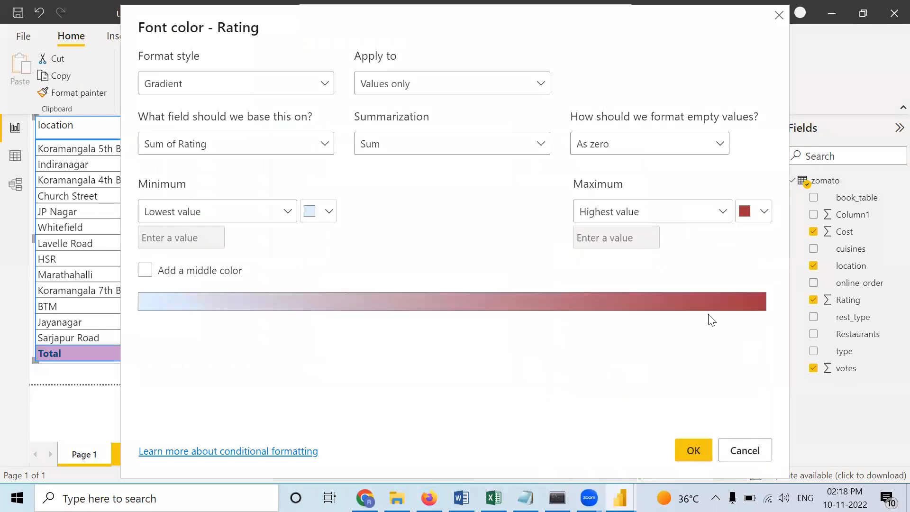
click(762, 216)
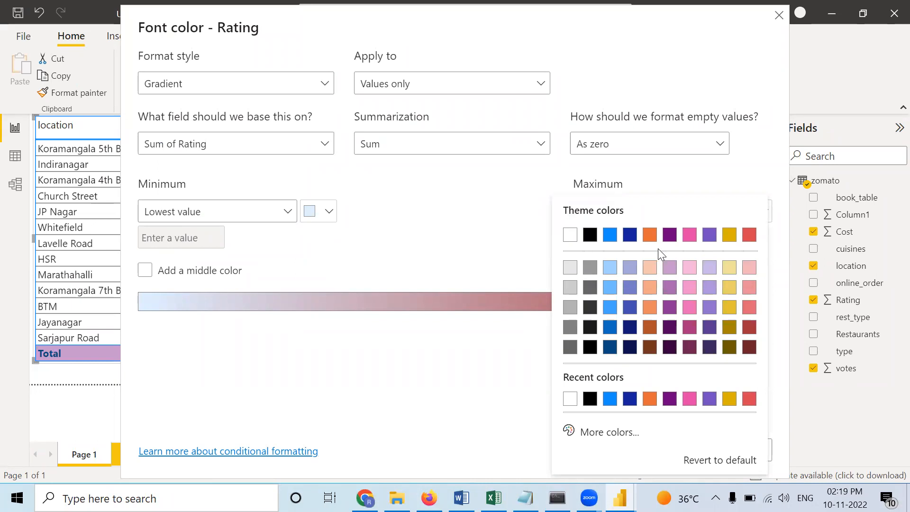
click(669, 235)
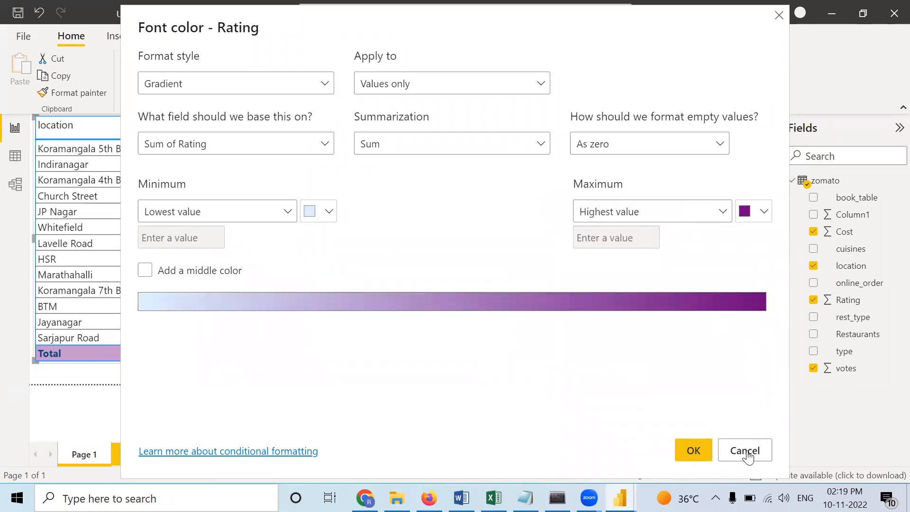
click(690, 450)
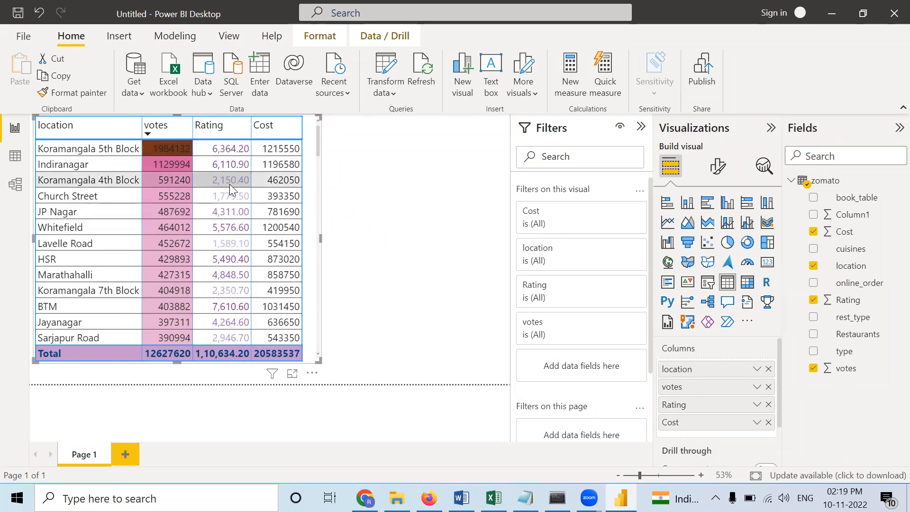
- Sort the table by Rating in descending order and check the font color gradient across the locations
scroll(232, 264, down, 12)
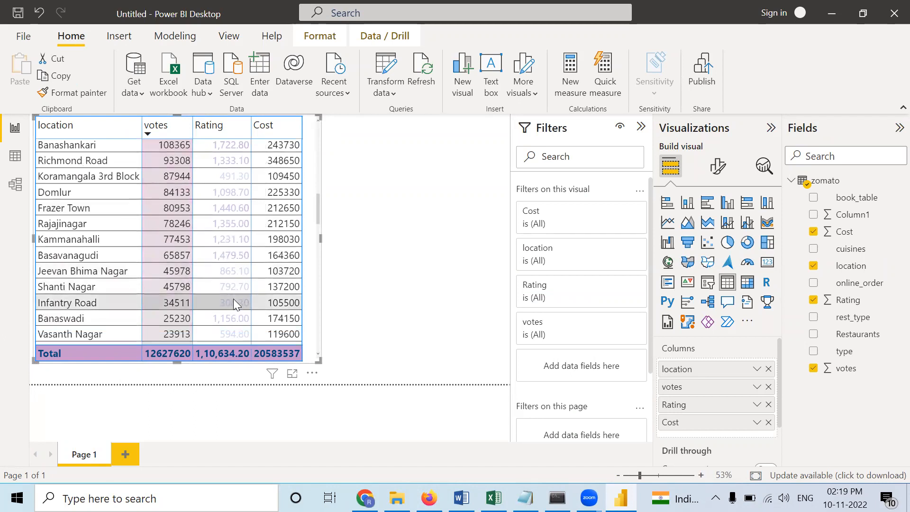
click(199, 136)
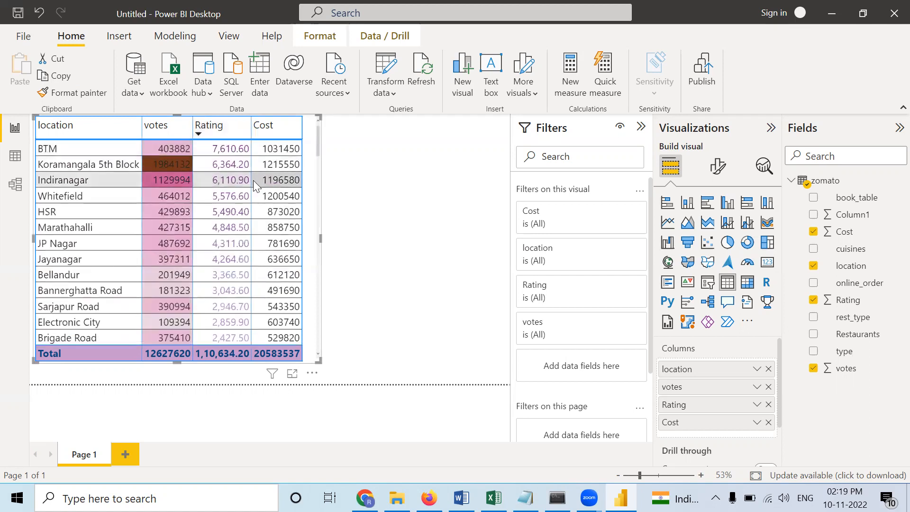
scroll(258, 304, down, 5)
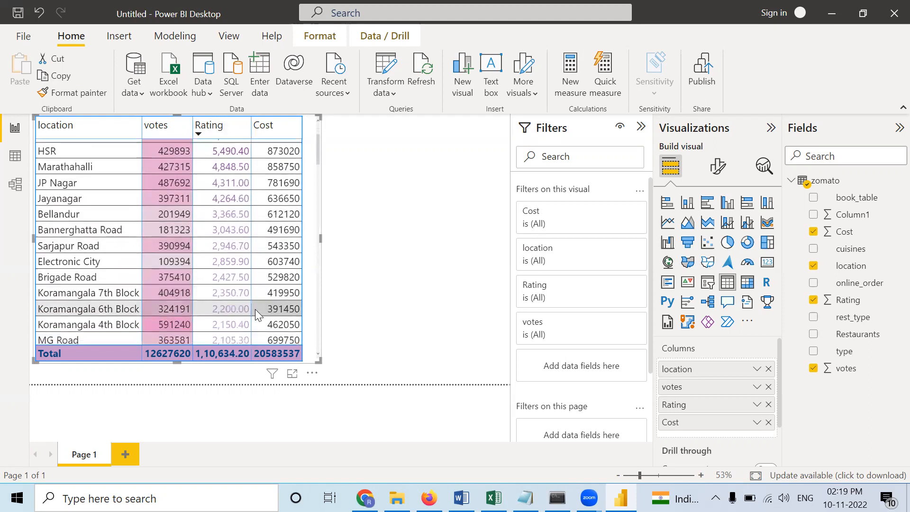
scroll(256, 310, down, 15)
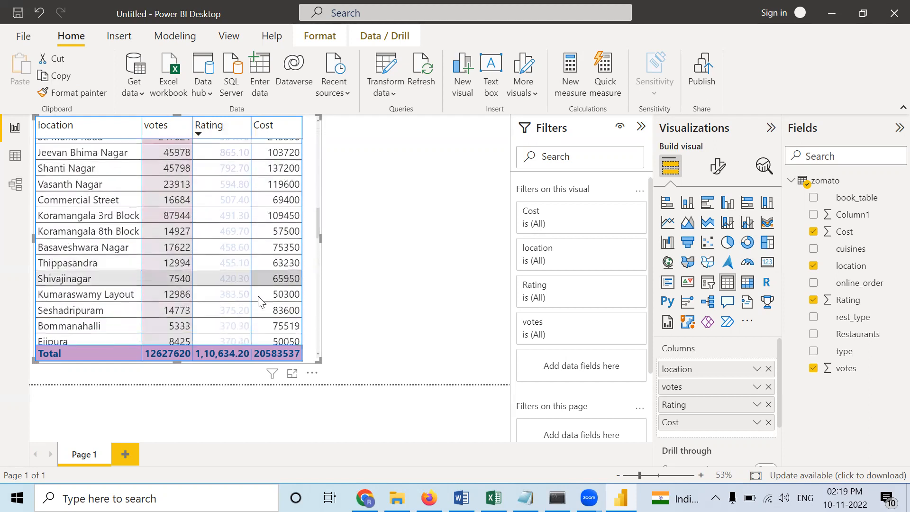
scroll(259, 301, down, 15)
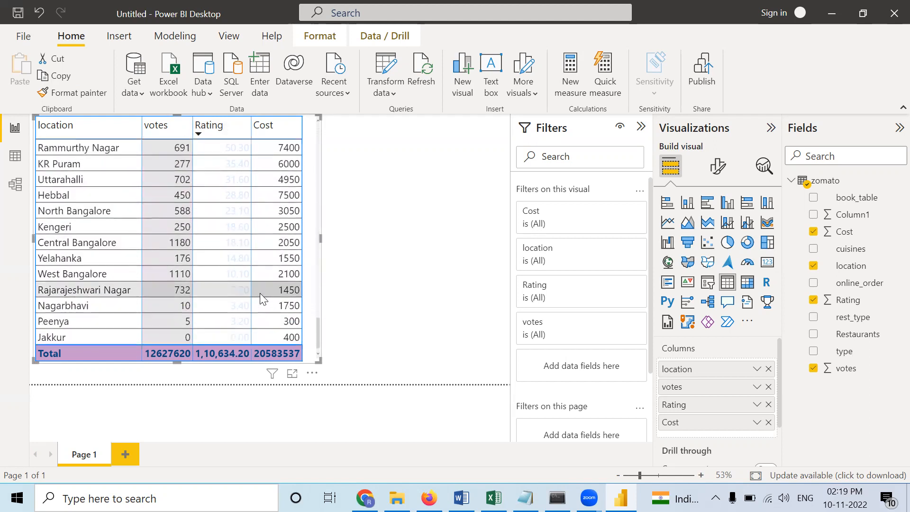
scroll(261, 284, up, 15)
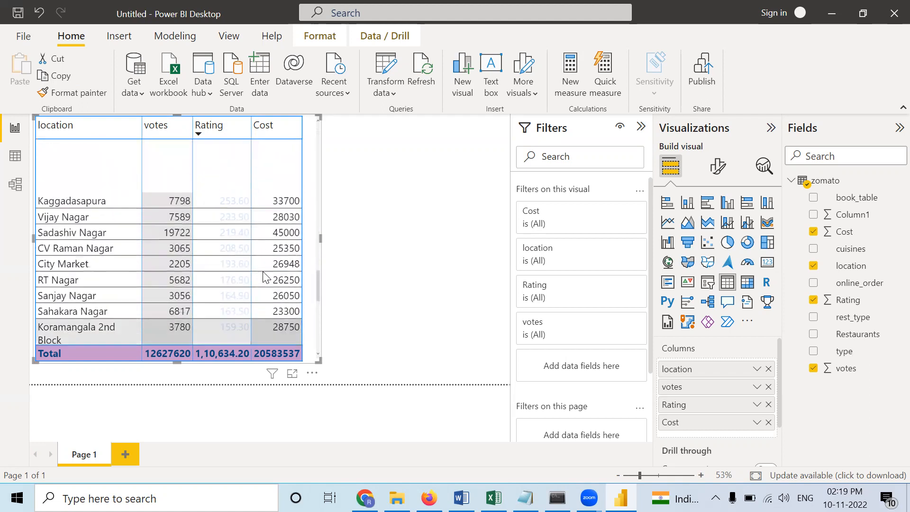
scroll(266, 277, up, 15)
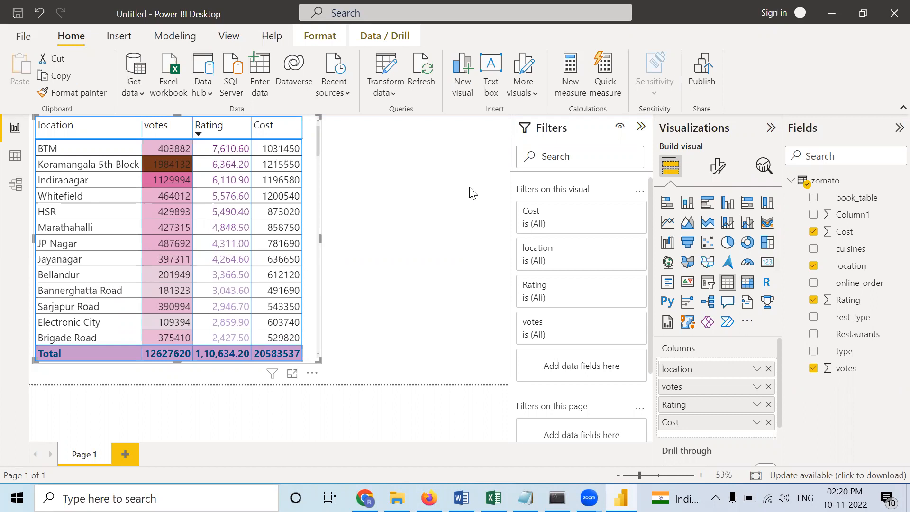
- Add data bars to the Rating column, trying light gray, then medium gray for the positive bar, and check them down the table
right_click(696, 414)
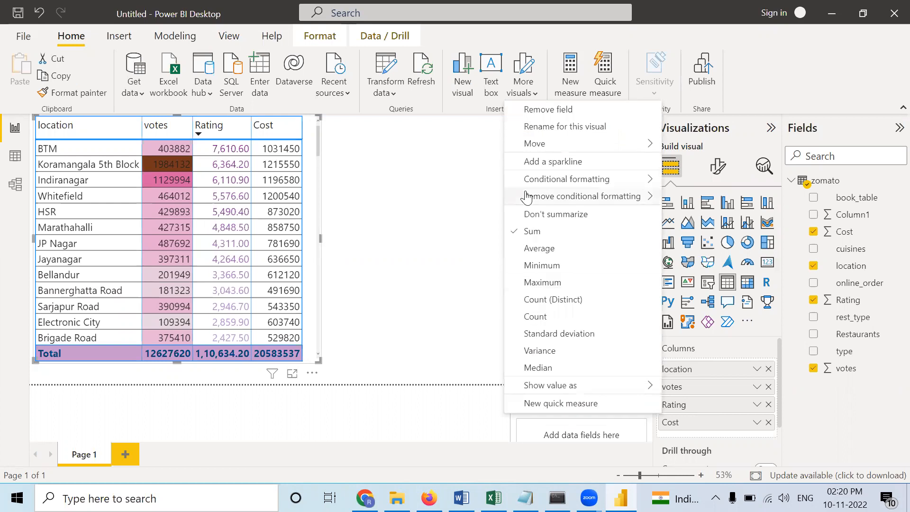
mouse_move(614, 179)
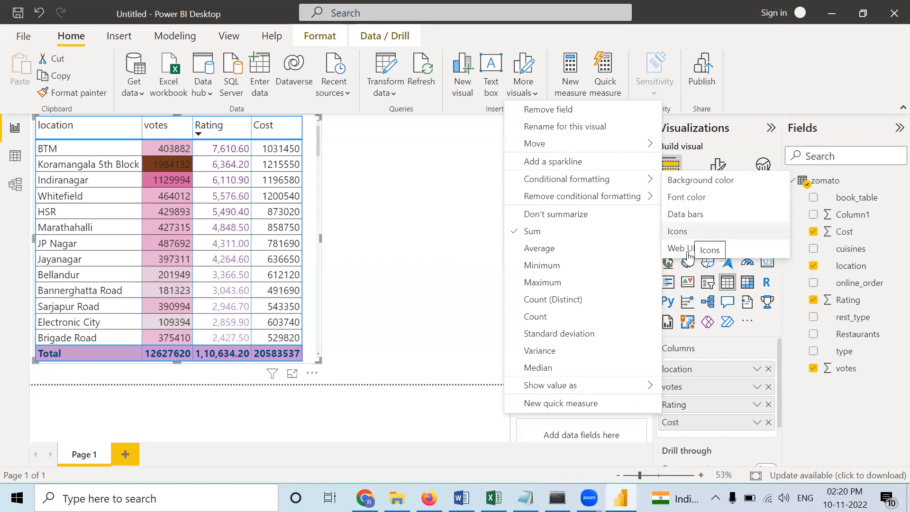
click(678, 216)
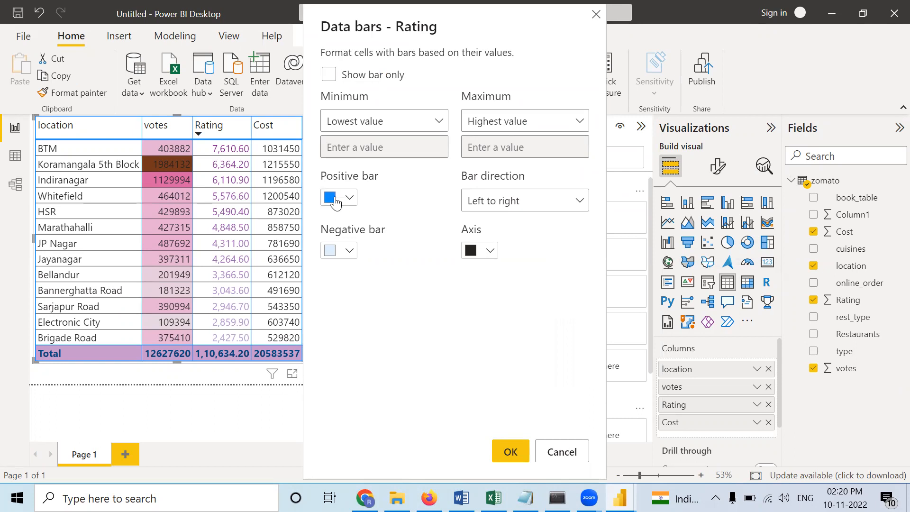
click(350, 200)
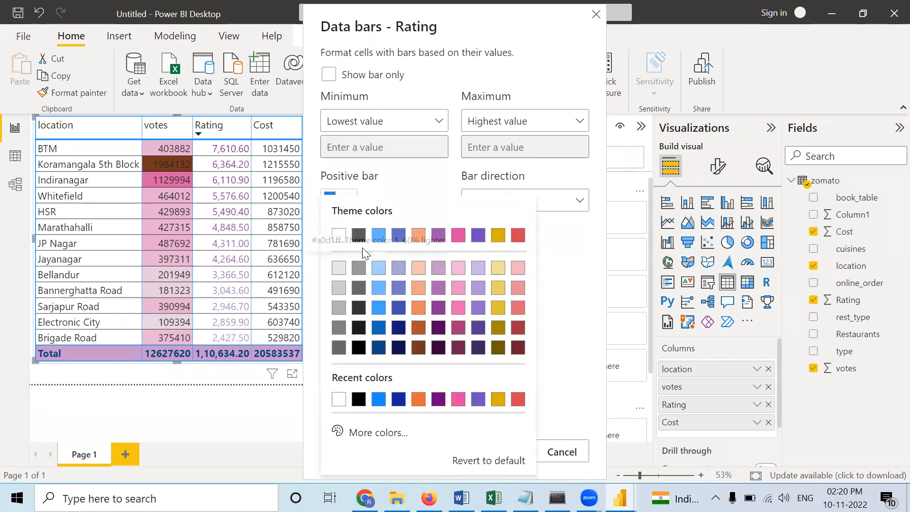
click(339, 269)
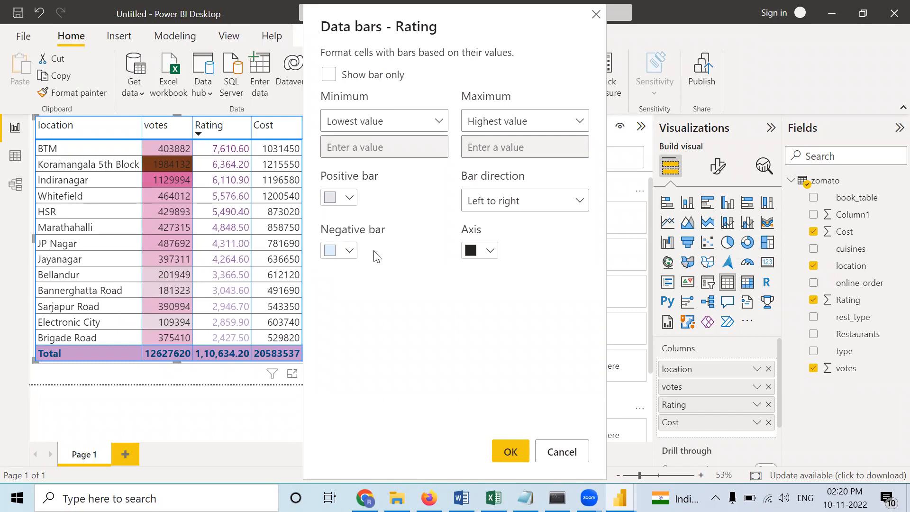
click(353, 201)
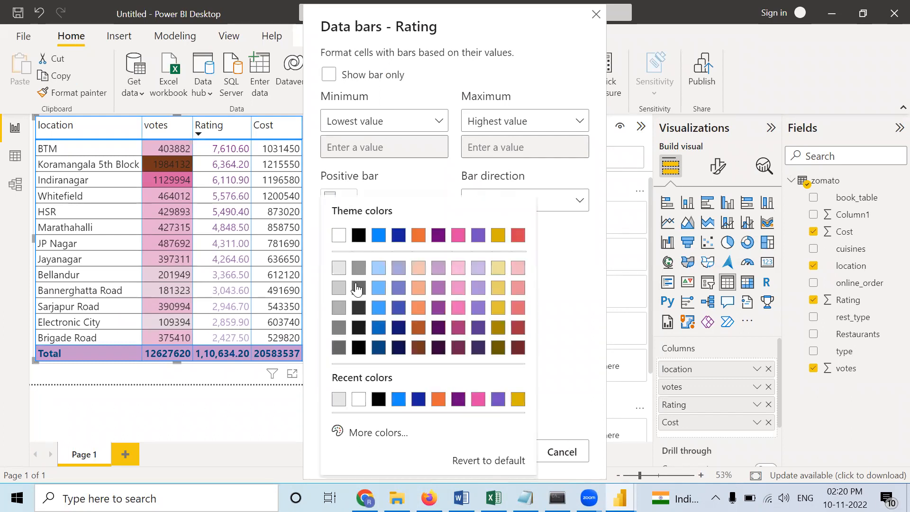
click(356, 280)
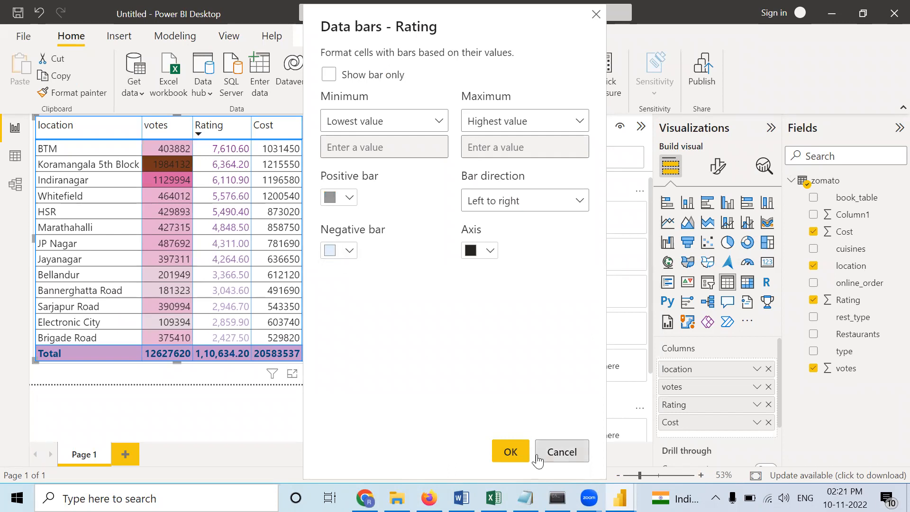
click(510, 453)
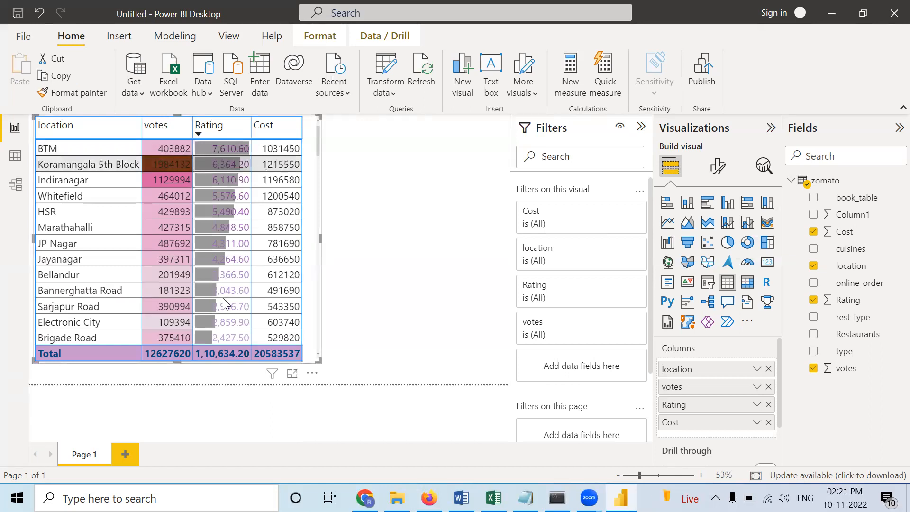
scroll(223, 304, down, 15)
scroll(224, 304, down, 1)
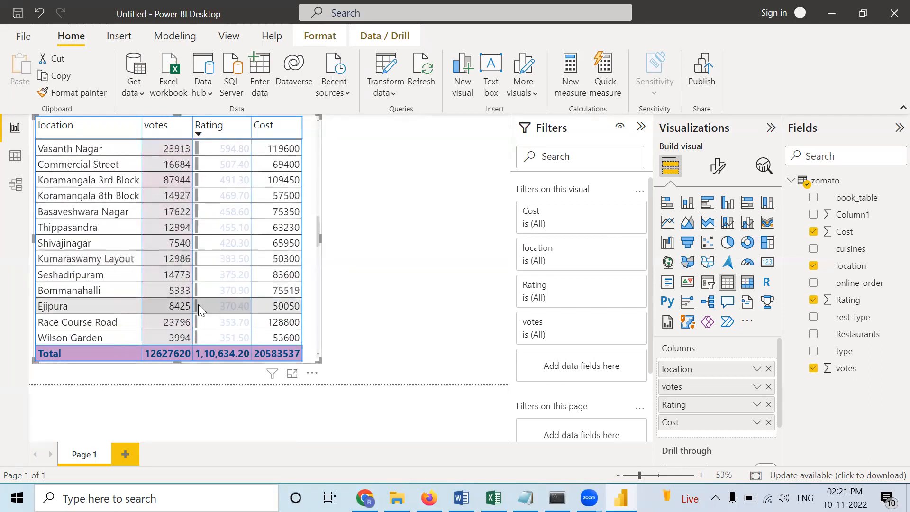
scroll(209, 278, up, 16)
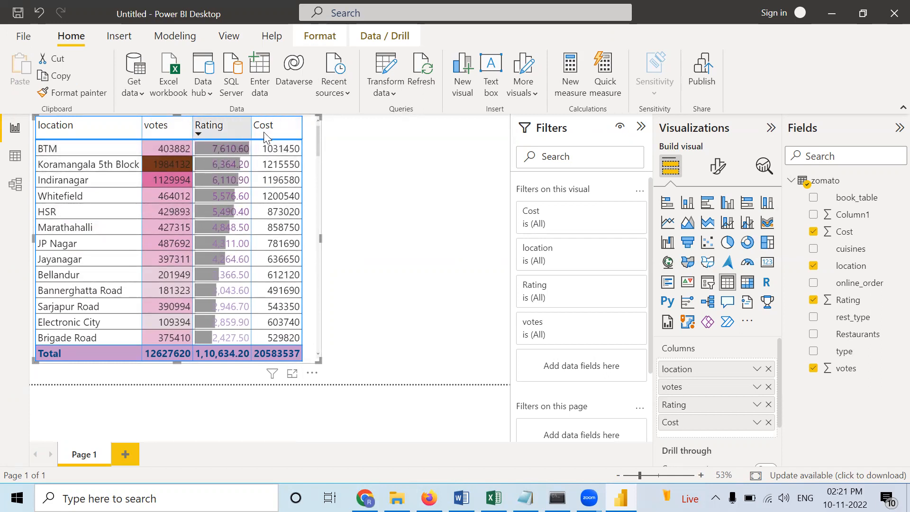
- Add conditional formatting icons to the Cost column using the five-level blue box style and check them down the table
right_click(689, 423)
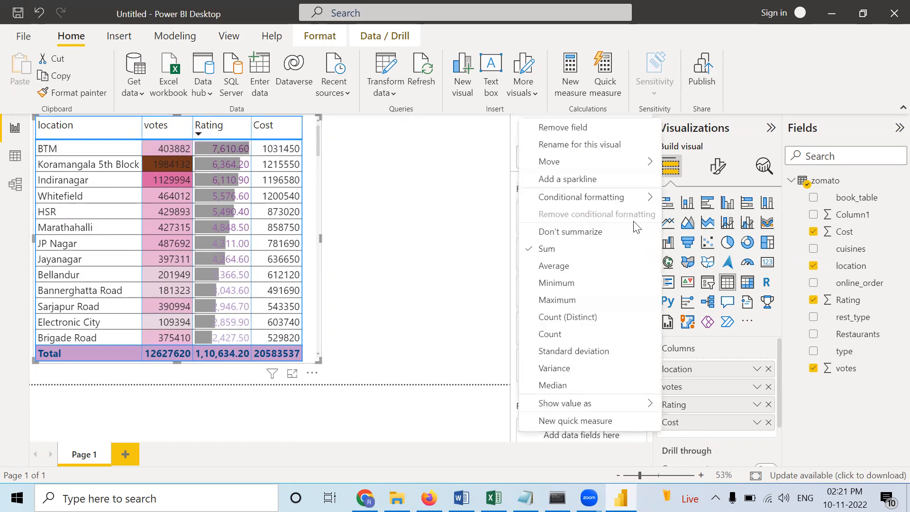
mouse_move(583, 197)
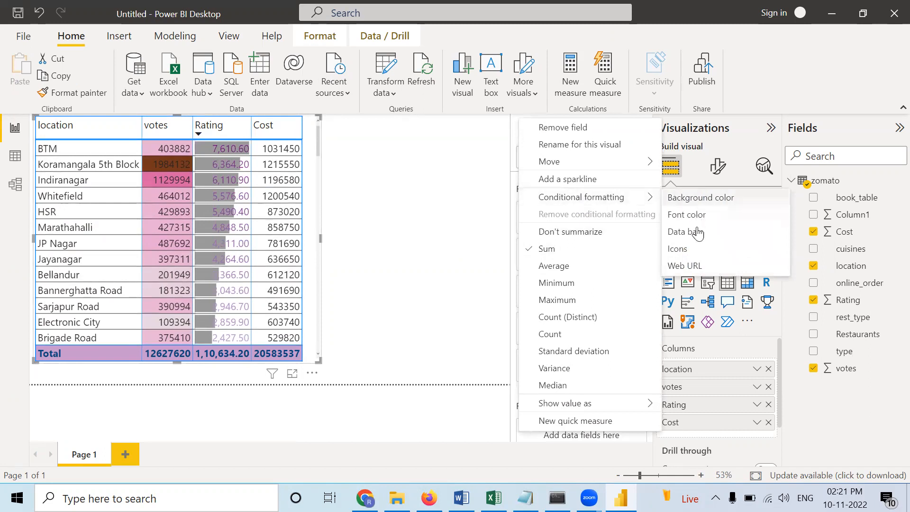
click(695, 250)
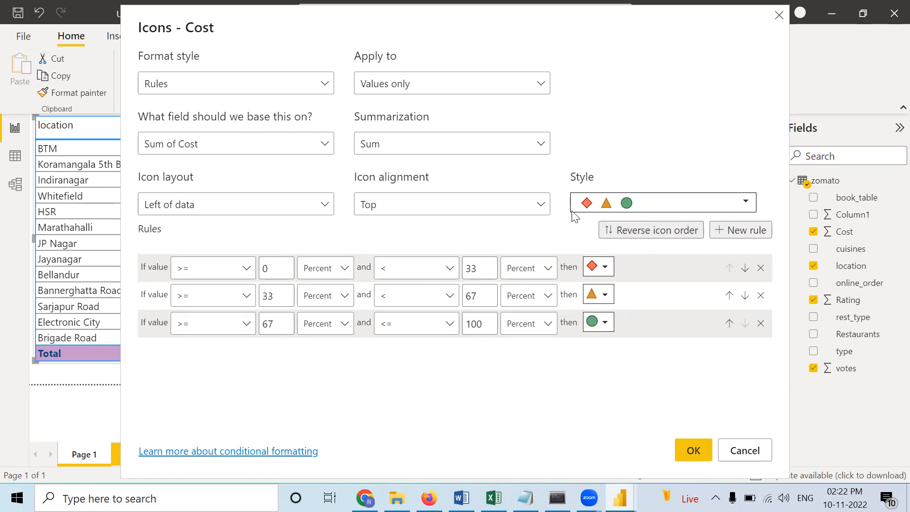
click(664, 210)
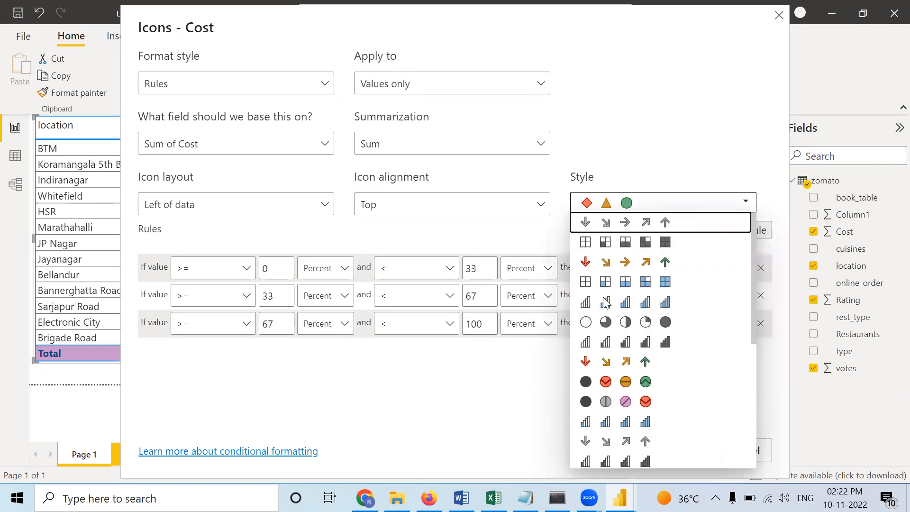
click(593, 283)
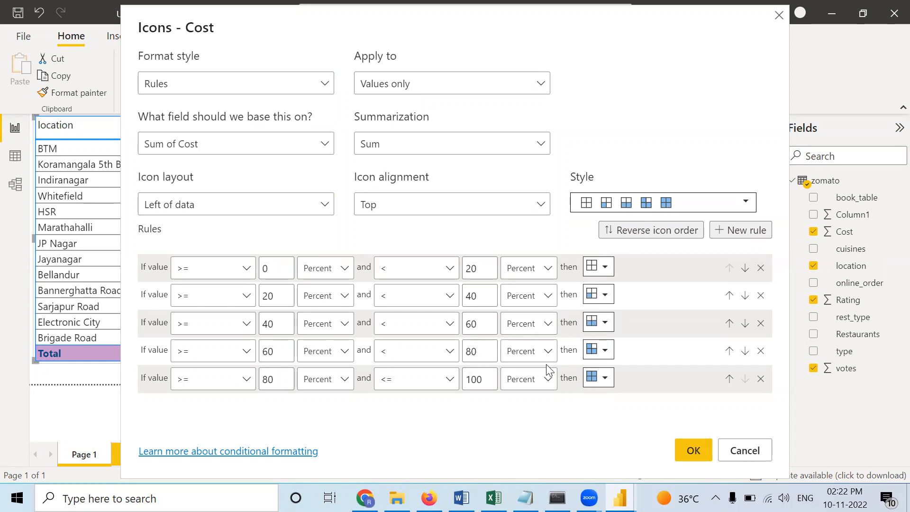
click(695, 453)
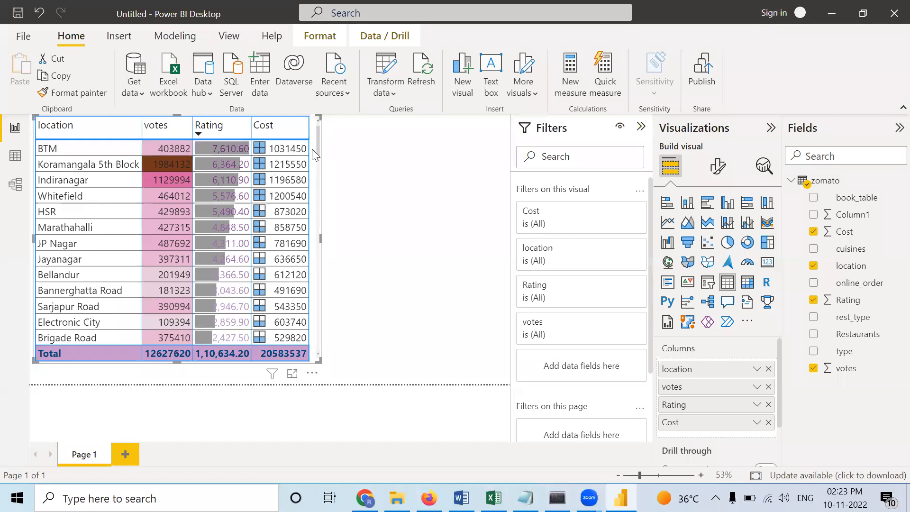
drag(319, 151, 305, 331)
scroll(306, 330, down, 10)
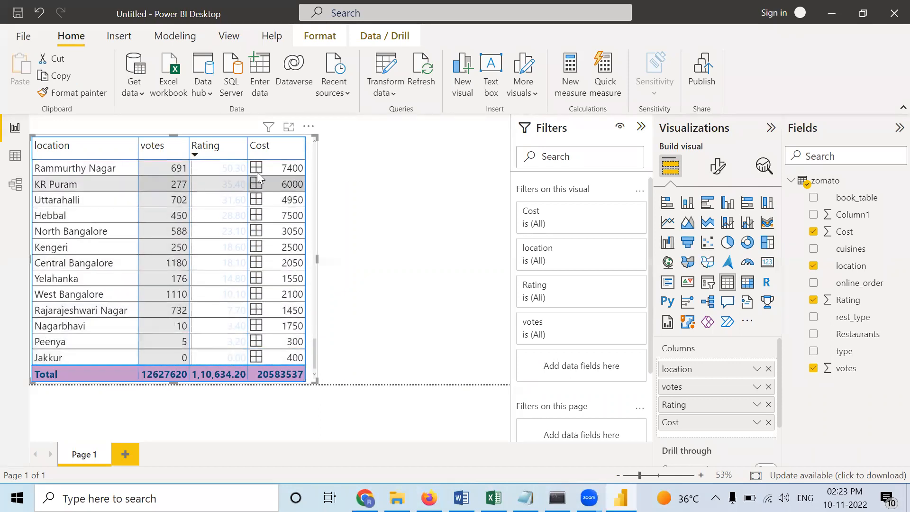
- Sort the table by Cost in descending, then ascending order, and check the Cost icons down the table
click(260, 151)
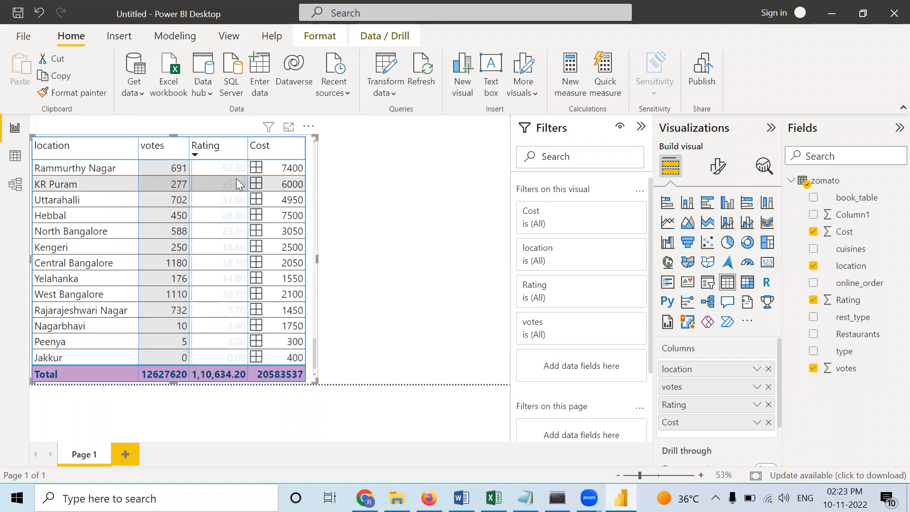
click(253, 152)
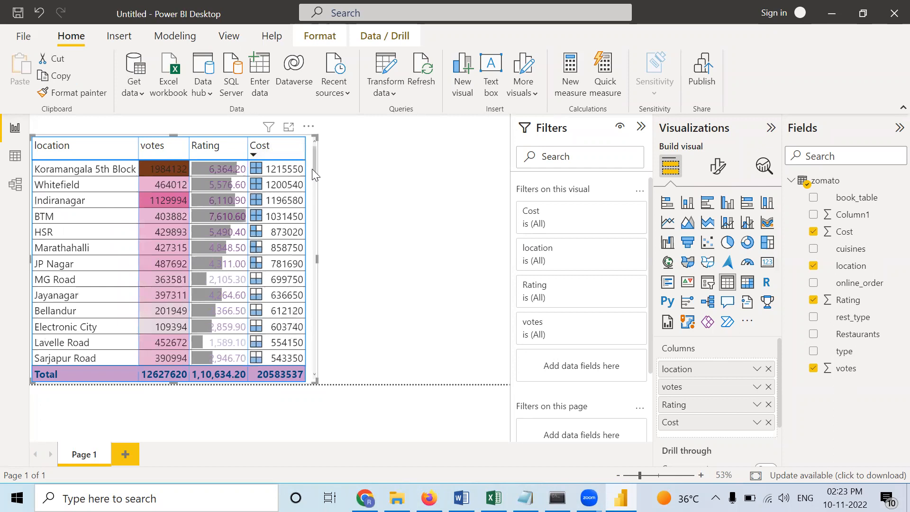
drag(314, 173, 307, 153)
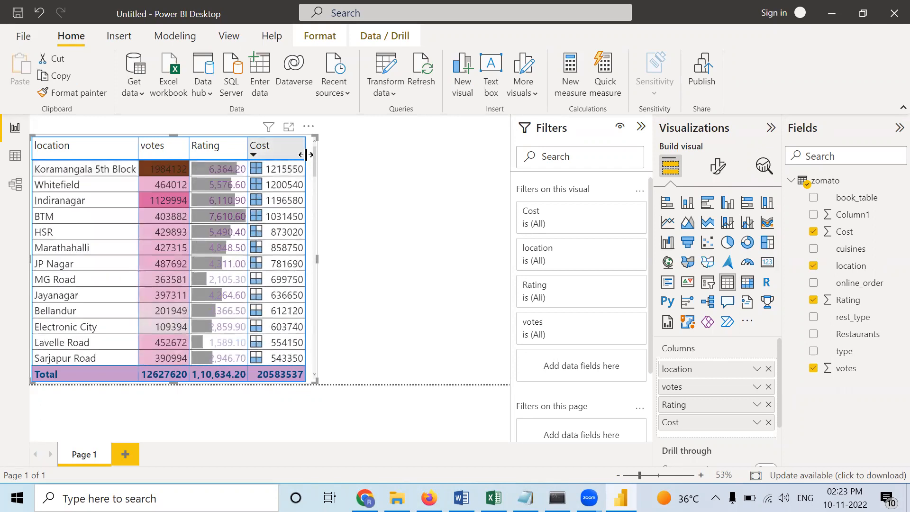
click(248, 153)
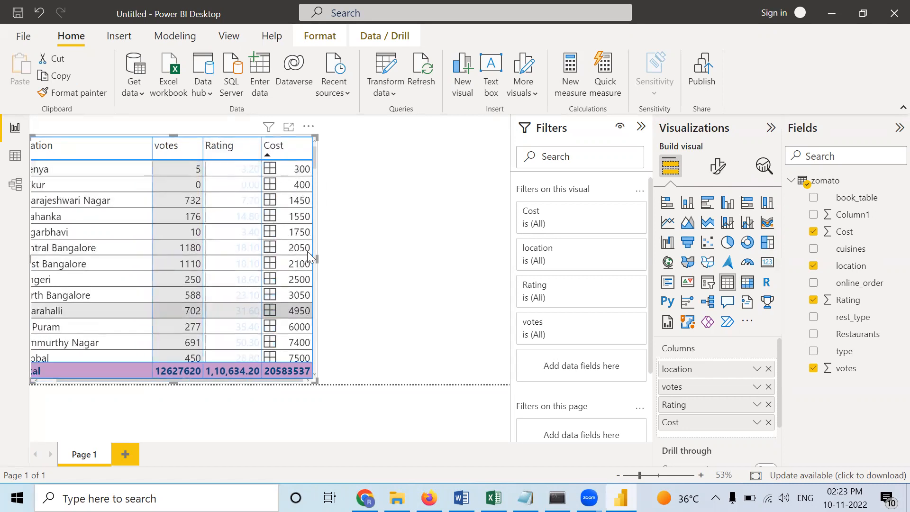
drag(315, 162, 308, 371)
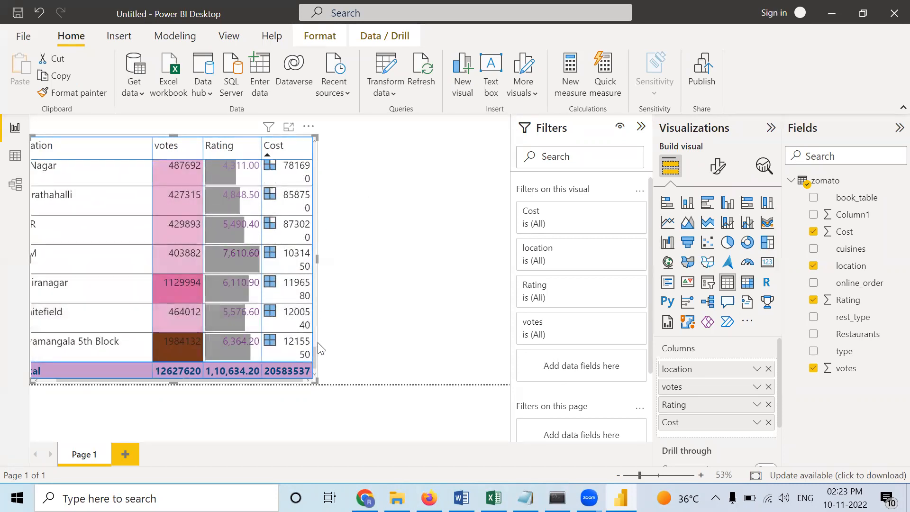
drag(315, 355, 312, 154)
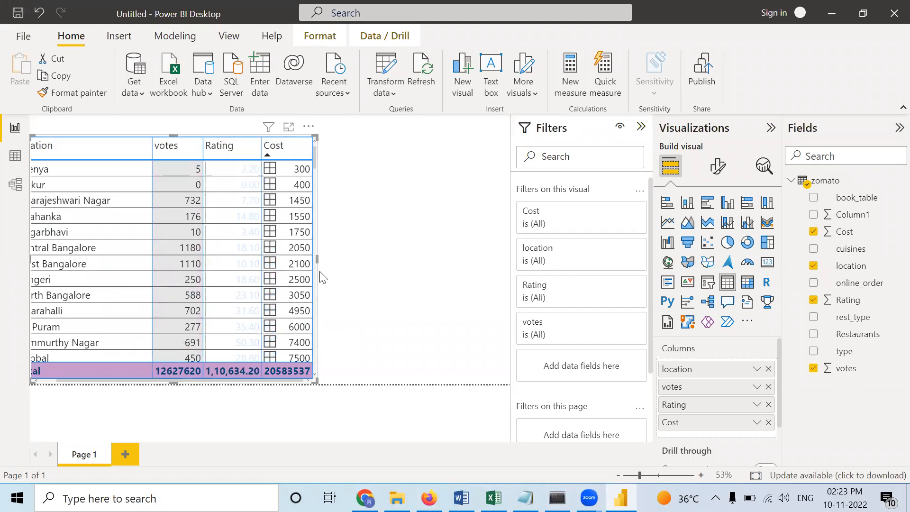
- Widen the table visual until all four columns fit, and sort it by Rating in ascending order
drag(318, 260, 365, 260)
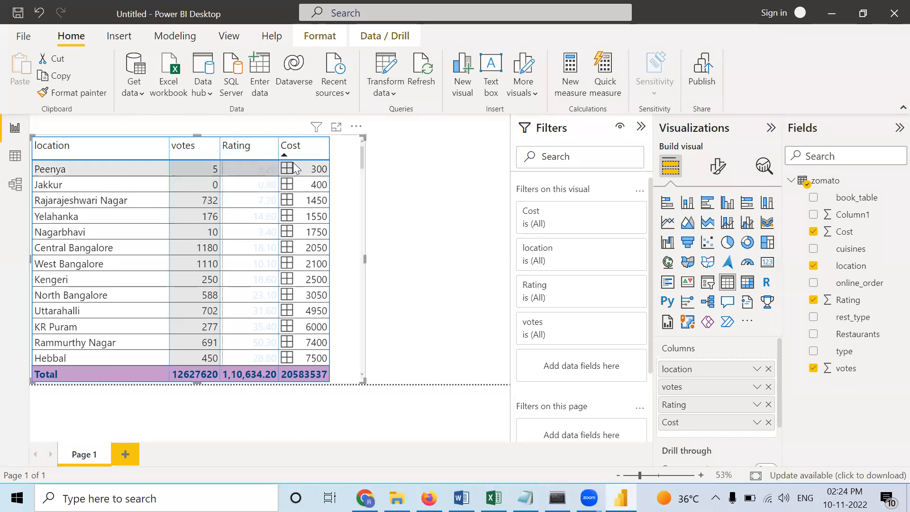
click(414, 179)
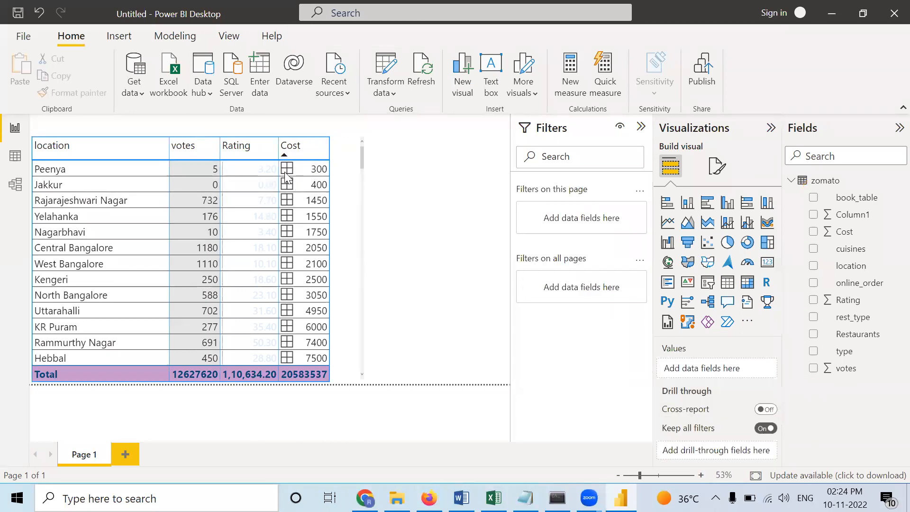
click(225, 154)
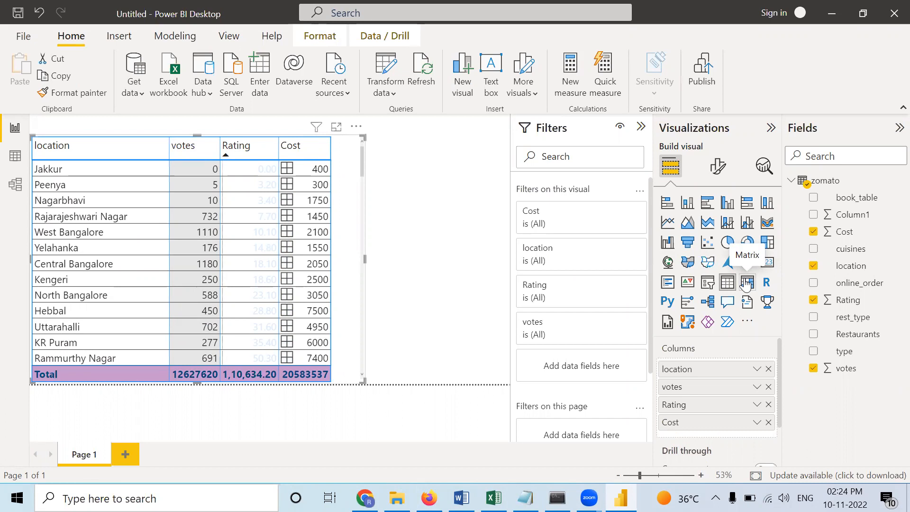
drag(365, 258, 344, 268)
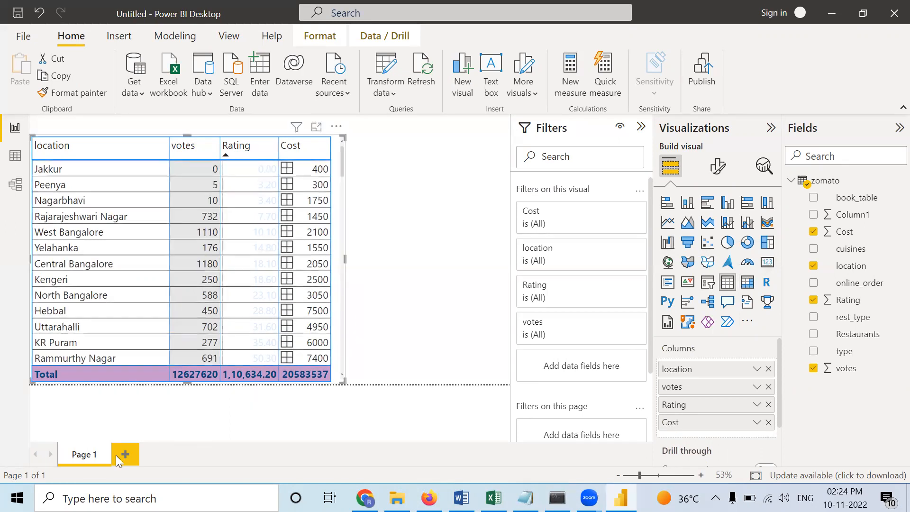
- Add a second report page and place an empty, enlarged matrix visual on it
click(124, 454)
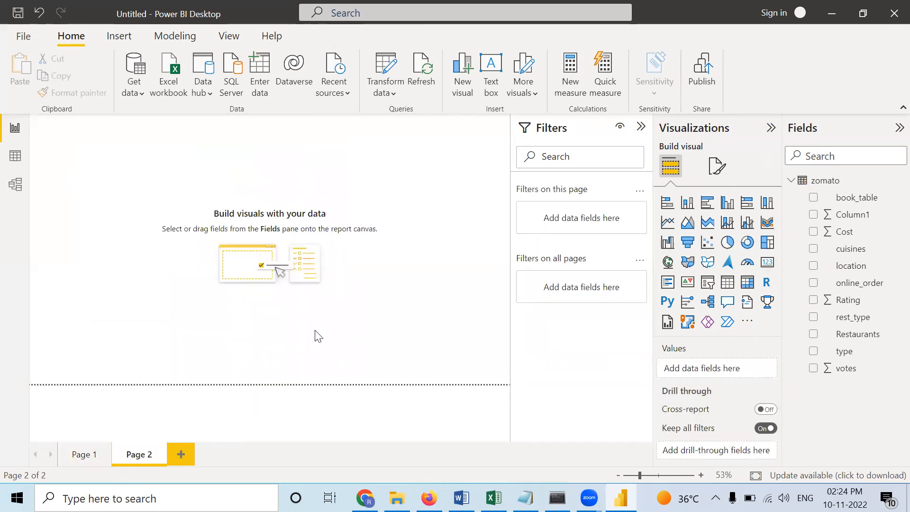
click(747, 283)
drag(137, 217, 209, 274)
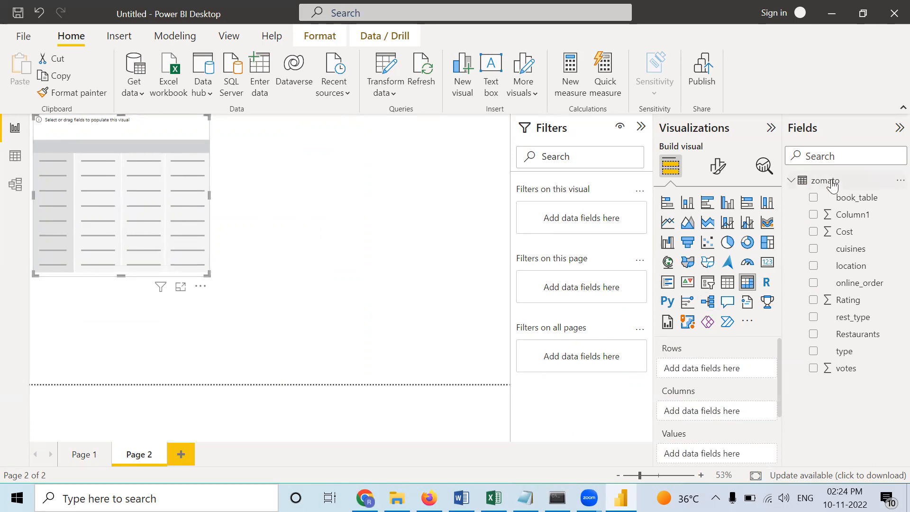
- Populate the matrix with book_table as rows, online_order as columns and Rating as values, keeping the Sum aggregation
drag(845, 200, 721, 372)
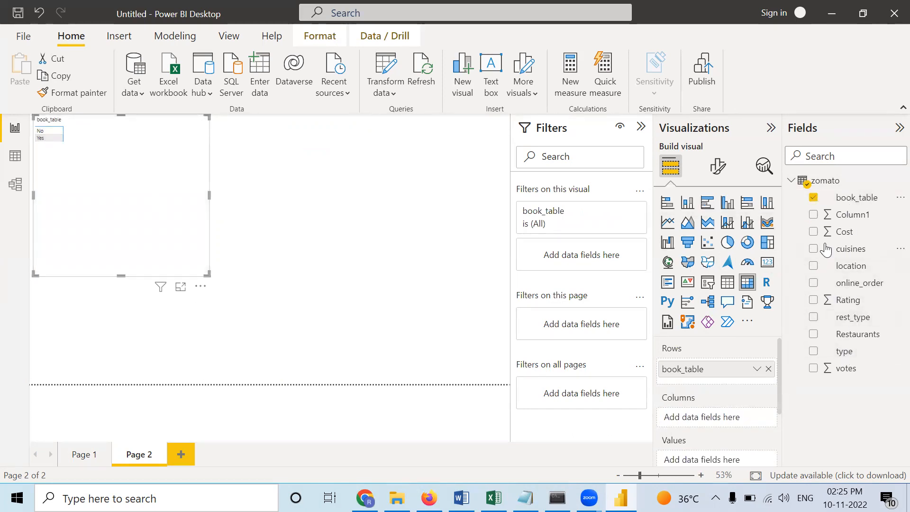
drag(849, 283, 719, 416)
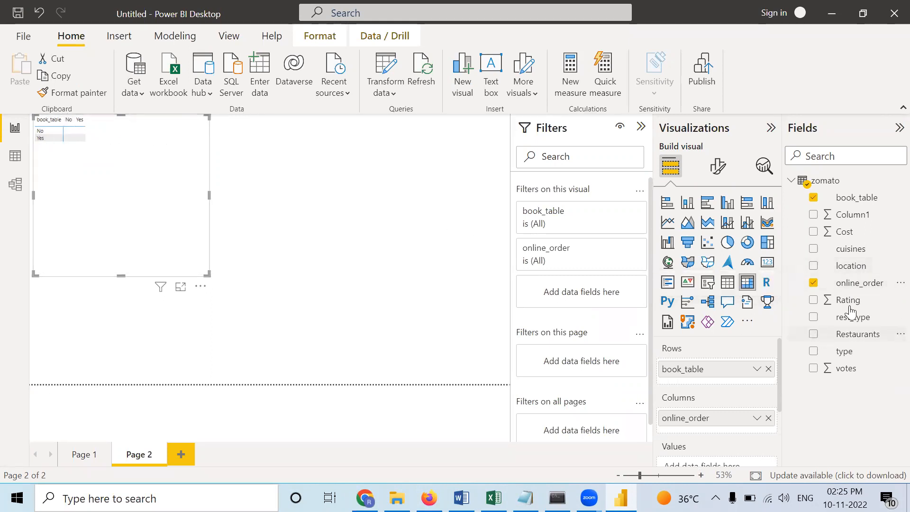
drag(853, 305, 708, 373)
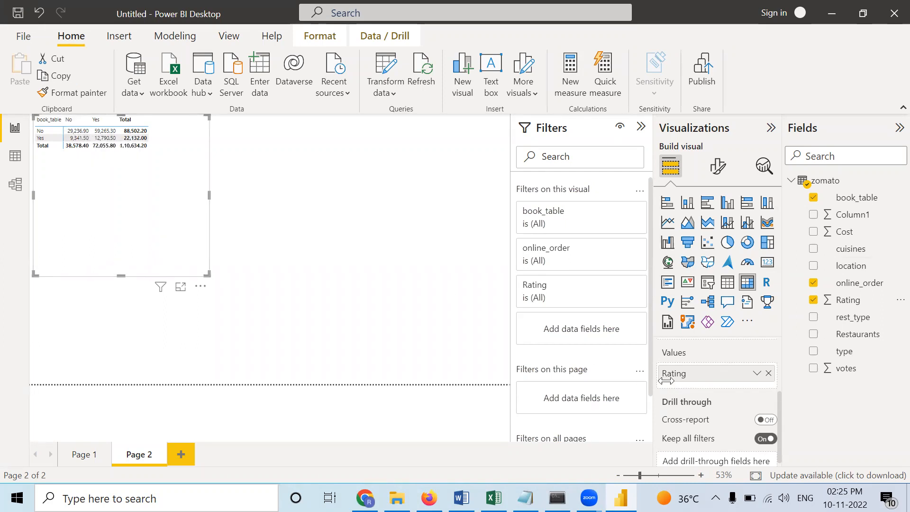
right_click(706, 377)
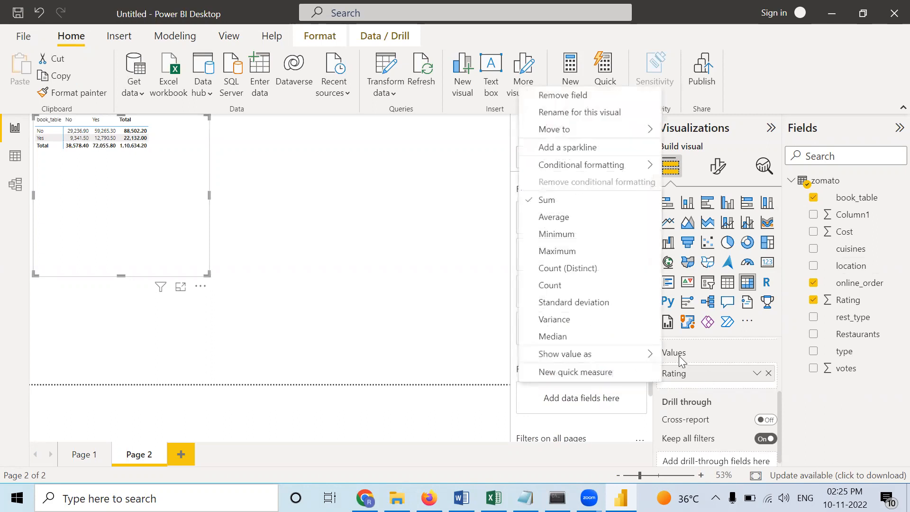
click(347, 298)
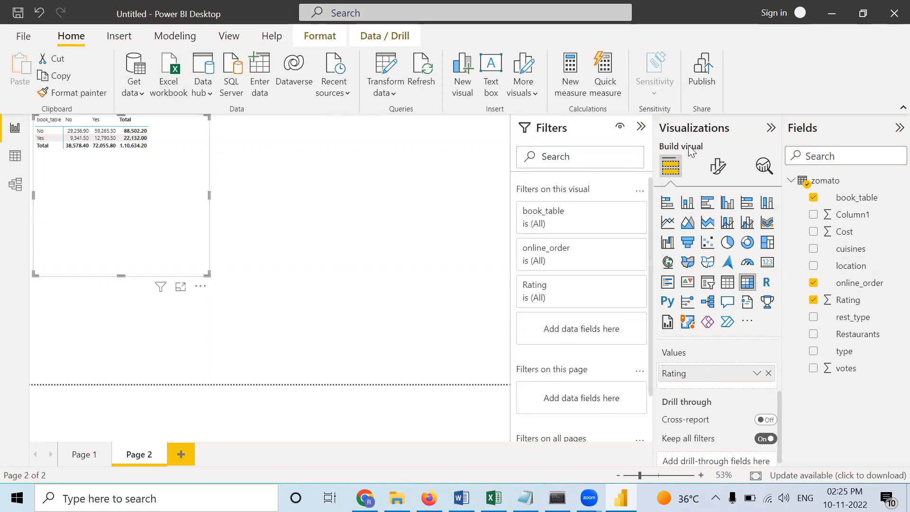
- Try the Bold header style preset on the matrix, then settle on the Minimal preset
click(717, 173)
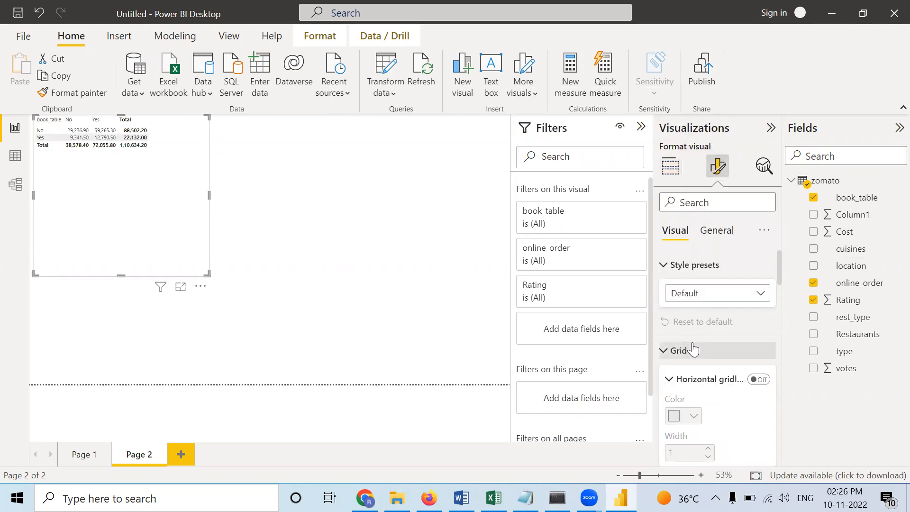
scroll(692, 351, down, 1)
scroll(678, 326, up, 1)
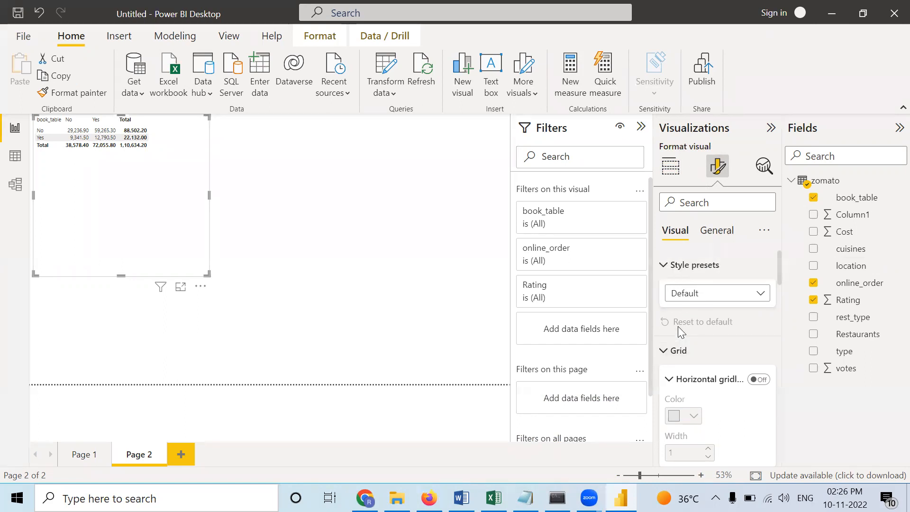
click(717, 295)
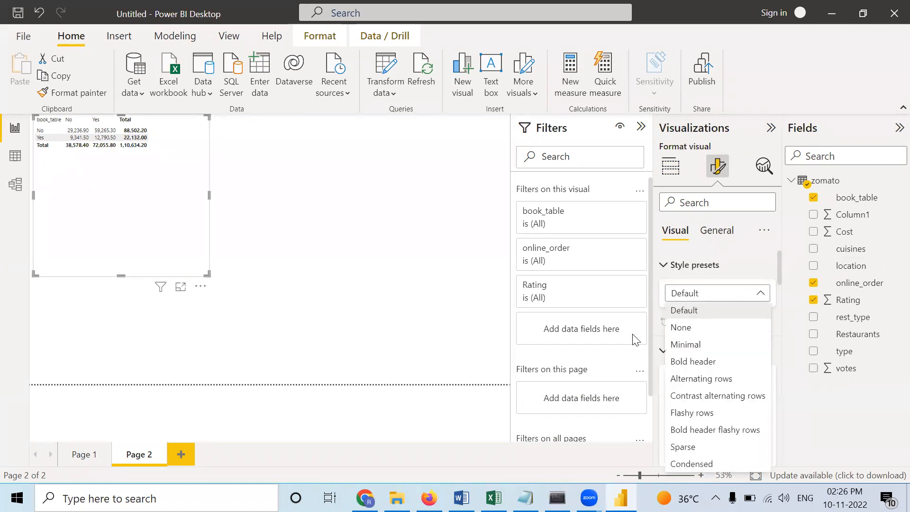
click(686, 363)
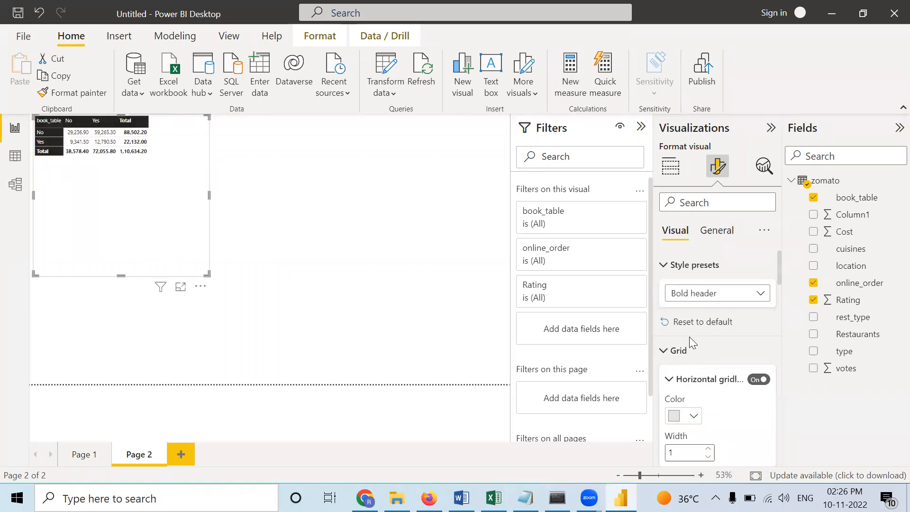
scroll(689, 336, down, 2)
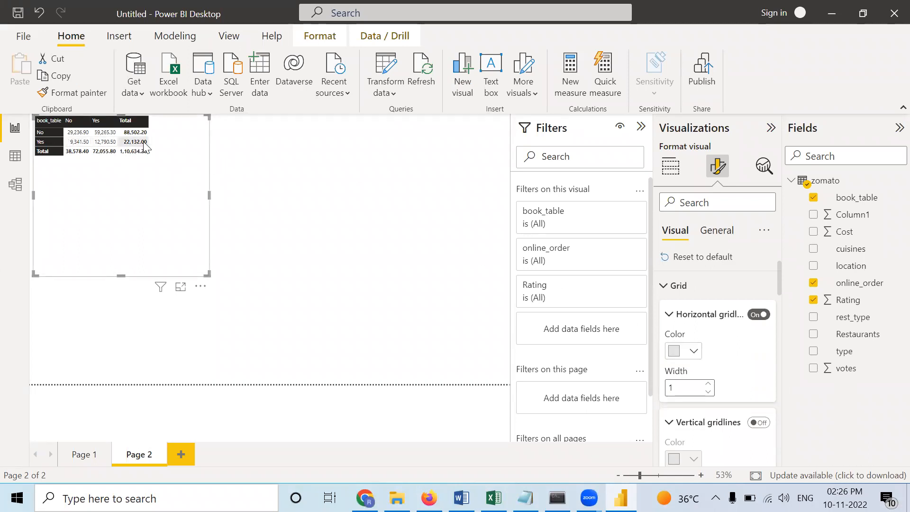
scroll(693, 306, up, 2)
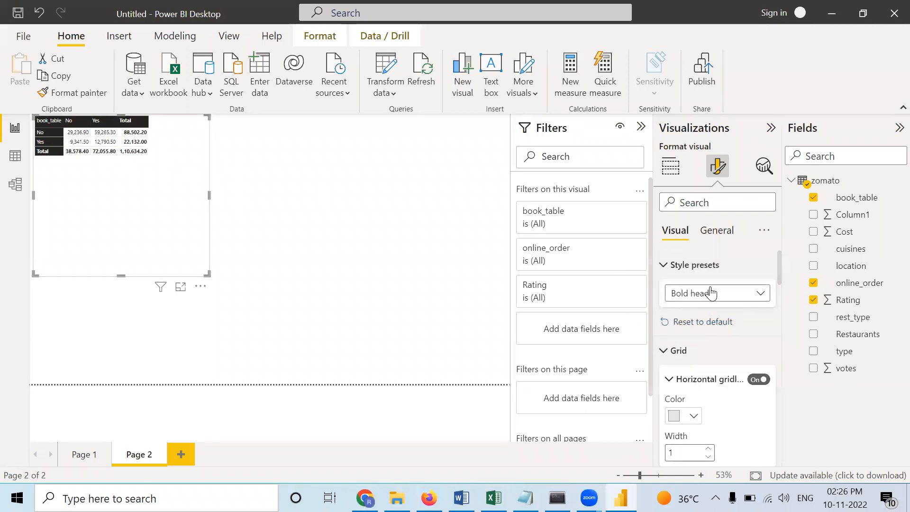
click(711, 292)
click(688, 342)
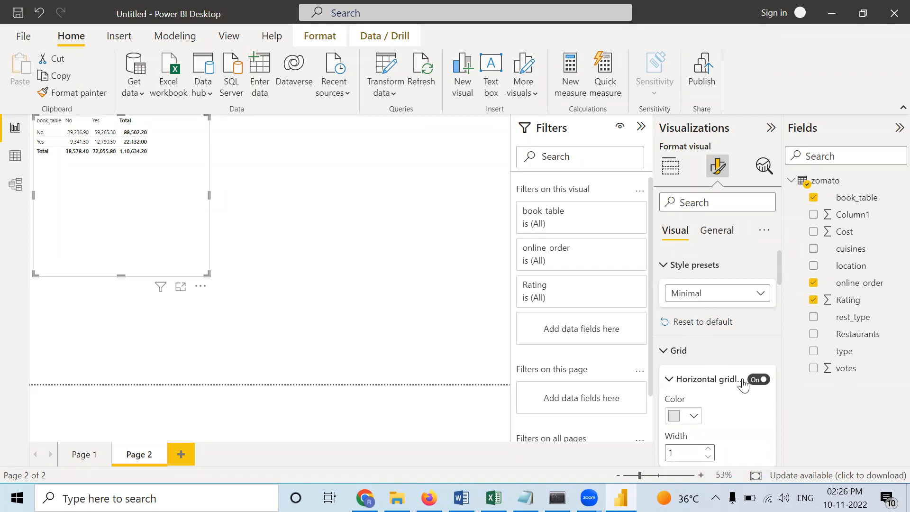
- Color the matrix's horizontal gridlines black, and turn on vertical gridlines in black as well
click(692, 416)
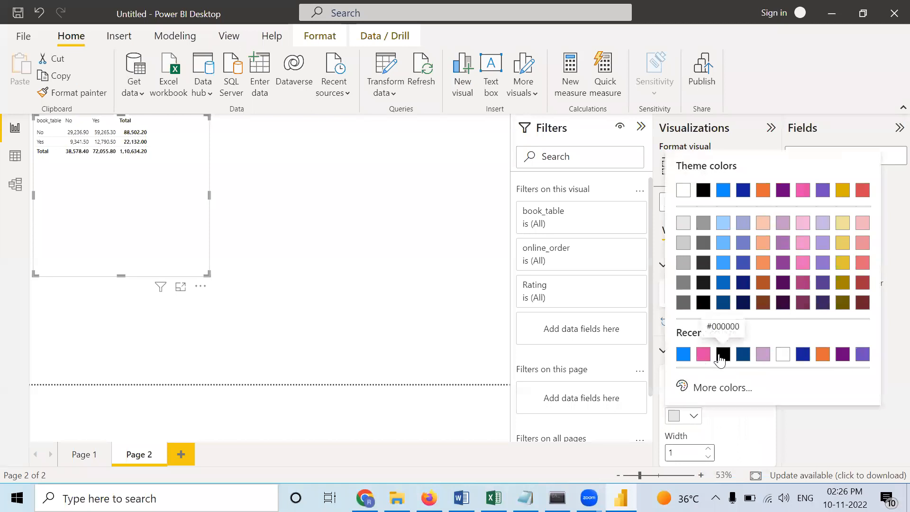
click(723, 358)
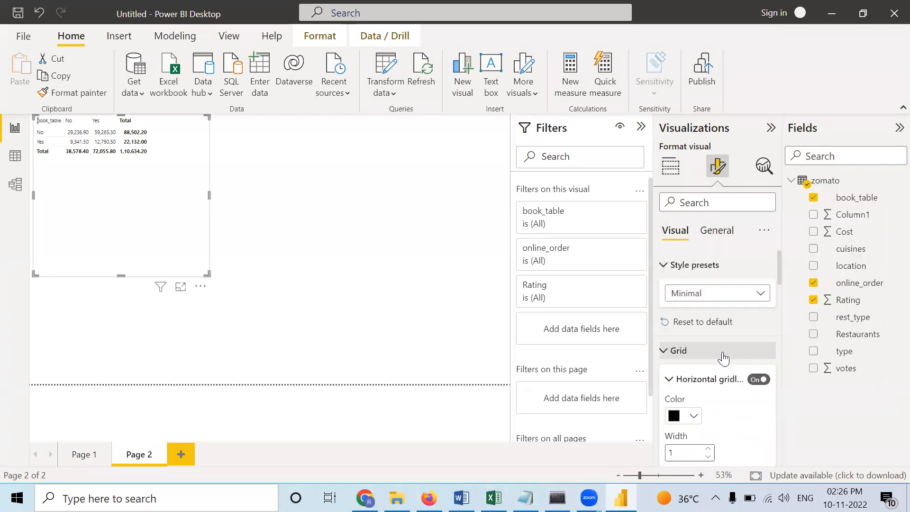
scroll(694, 427, down, 4)
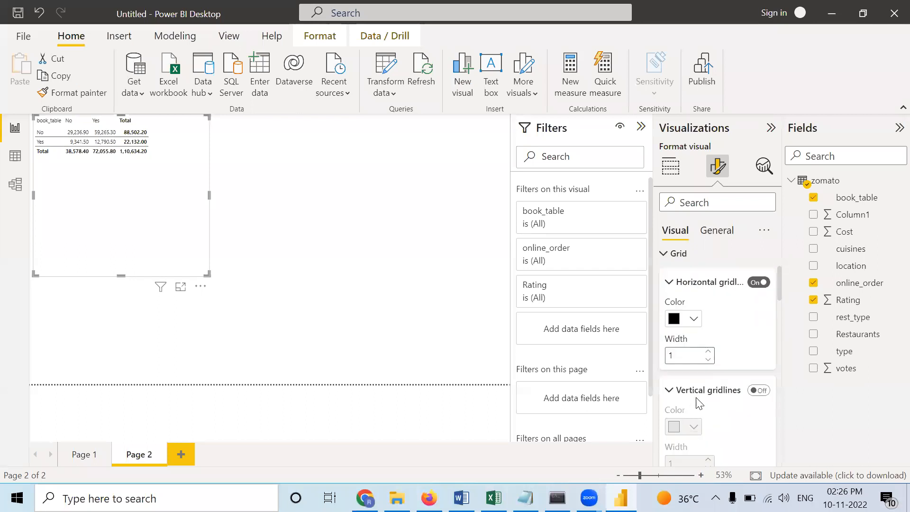
click(760, 391)
click(689, 428)
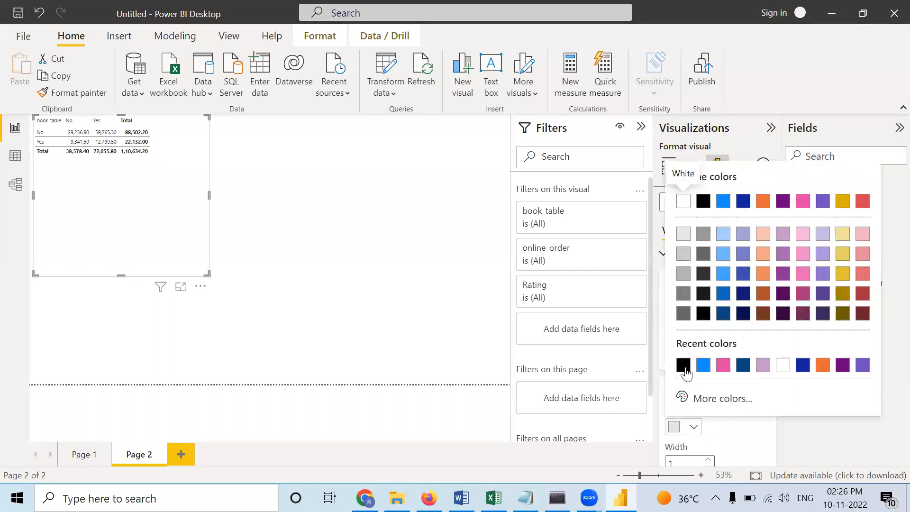
click(682, 365)
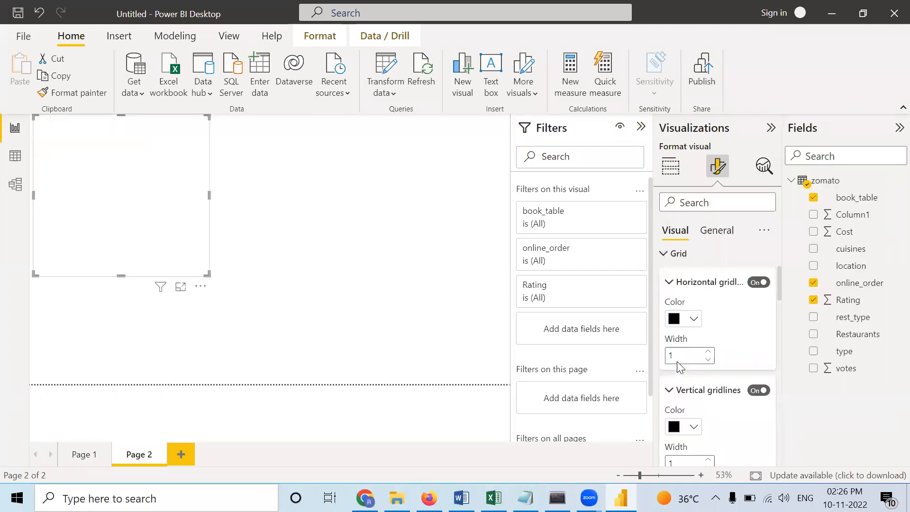
- Add borders at the top, bottom, left and right for all sections of the matrix
scroll(725, 440, down, 3)
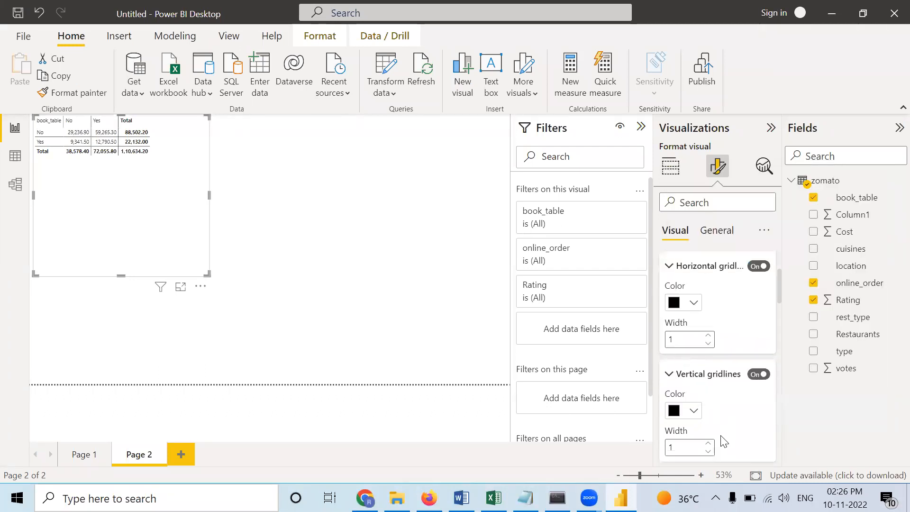
scroll(684, 438, down, 2)
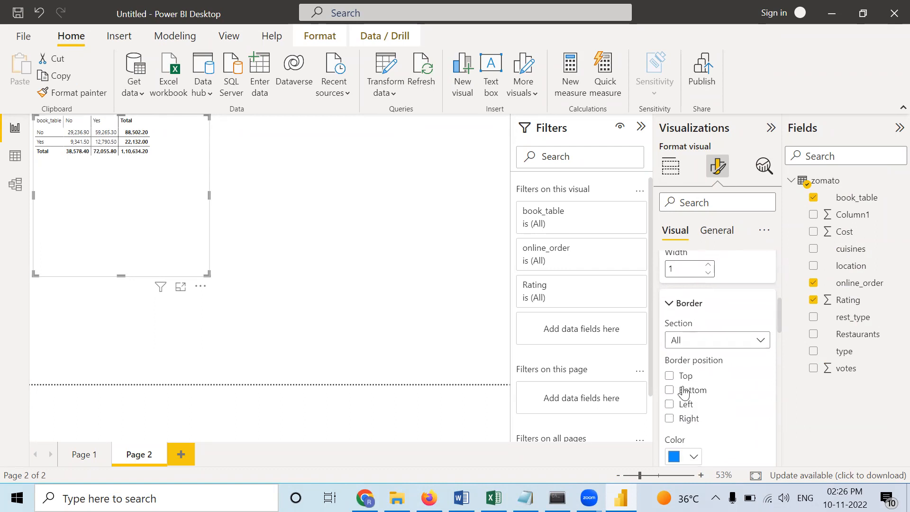
click(670, 375)
click(669, 404)
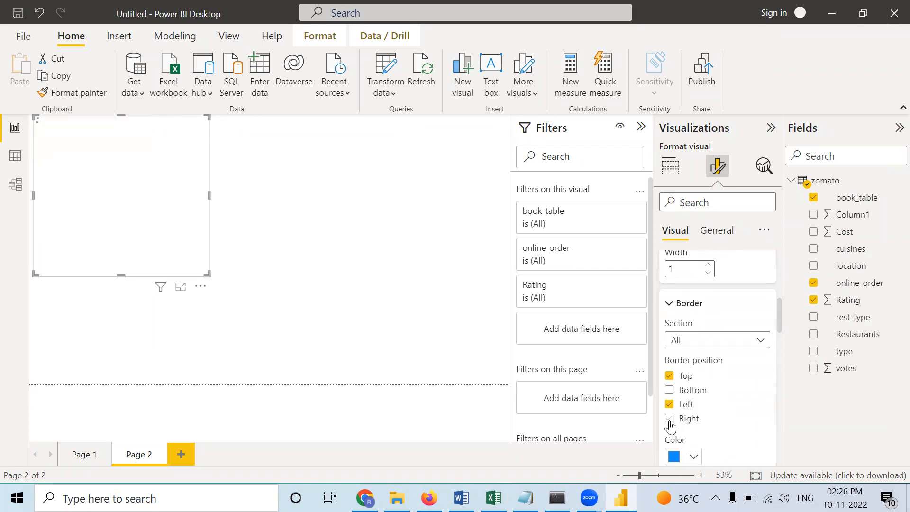
click(669, 419)
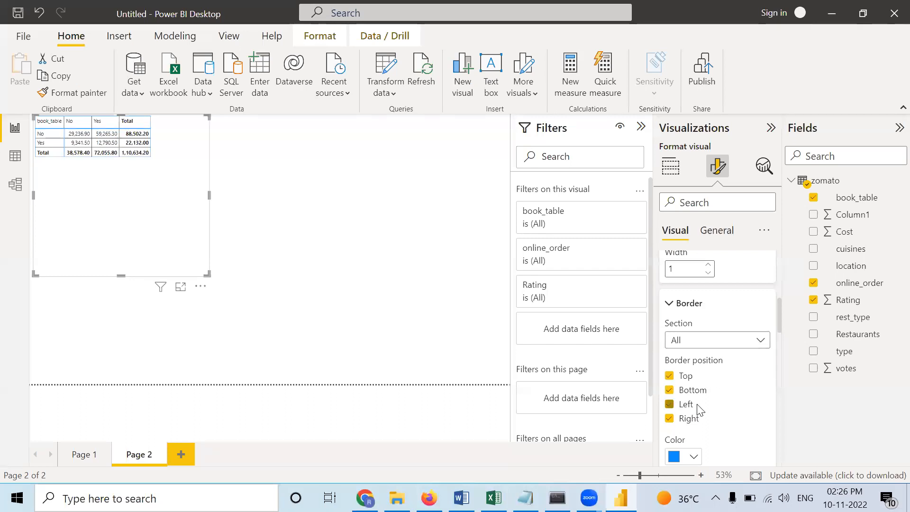
scroll(721, 412, up, 3)
- Set the font size of the matrix values to 20 and enlarge the visual so all its columns fit
scroll(722, 414, down, 1)
scroll(721, 413, down, 6)
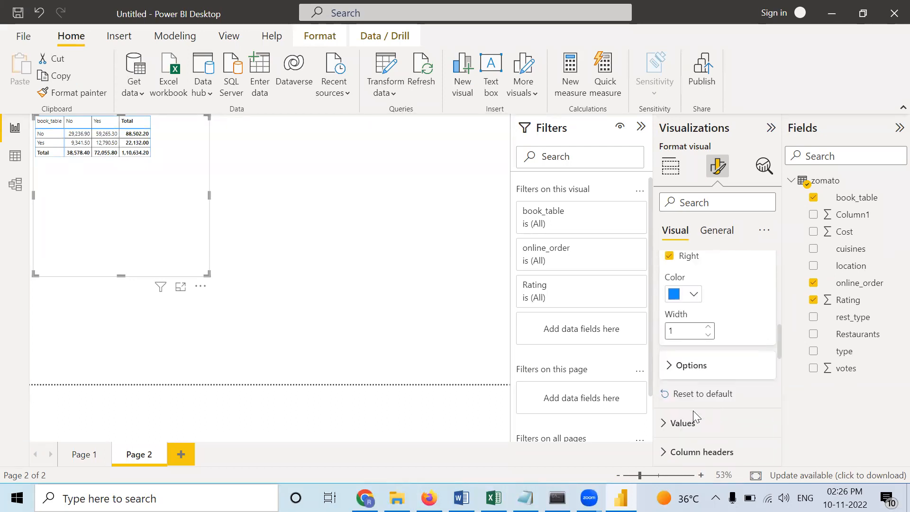
click(692, 424)
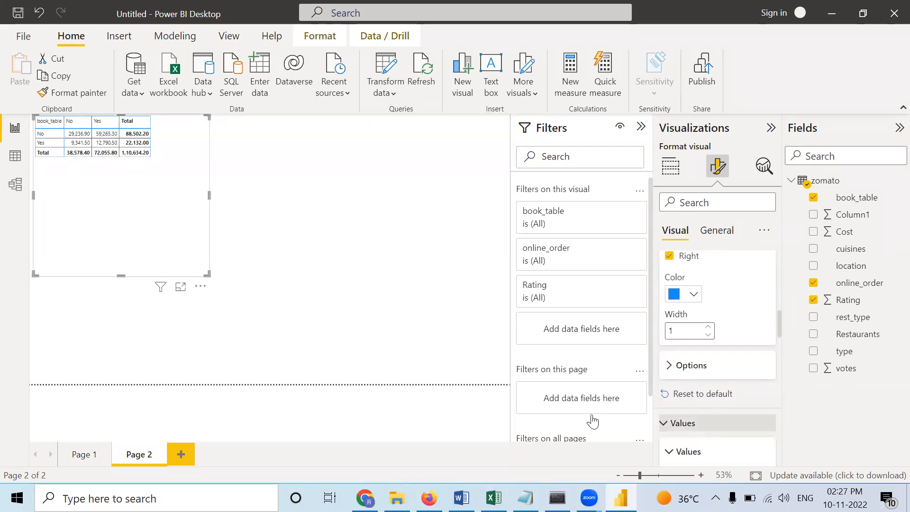
scroll(706, 439, down, 2)
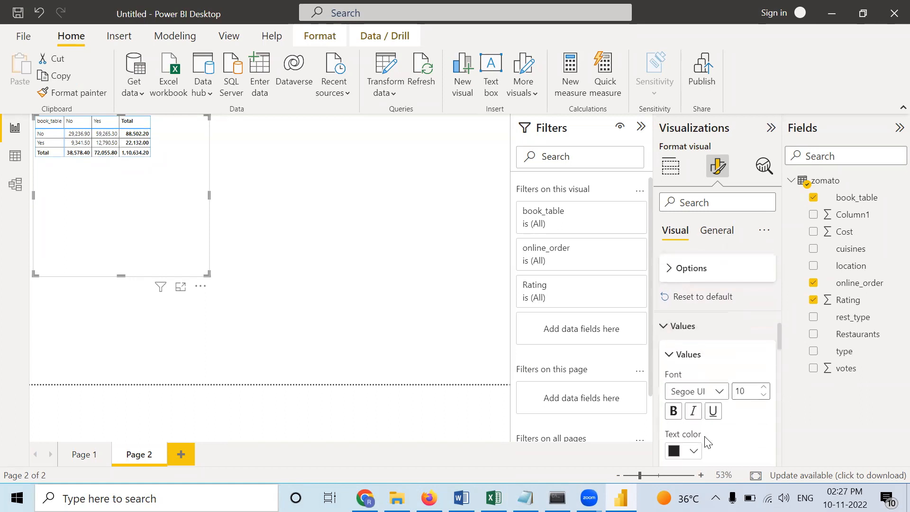
click(767, 393)
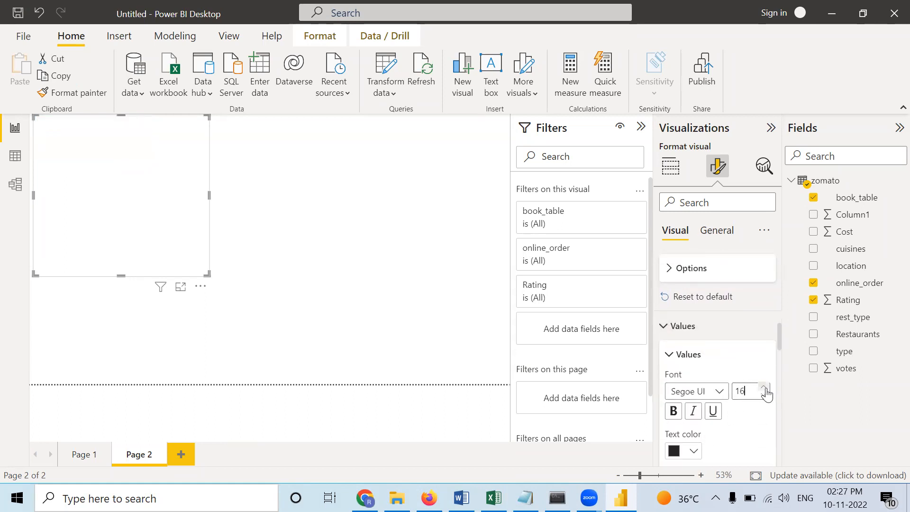
double_click(766, 393)
double_click(766, 393)
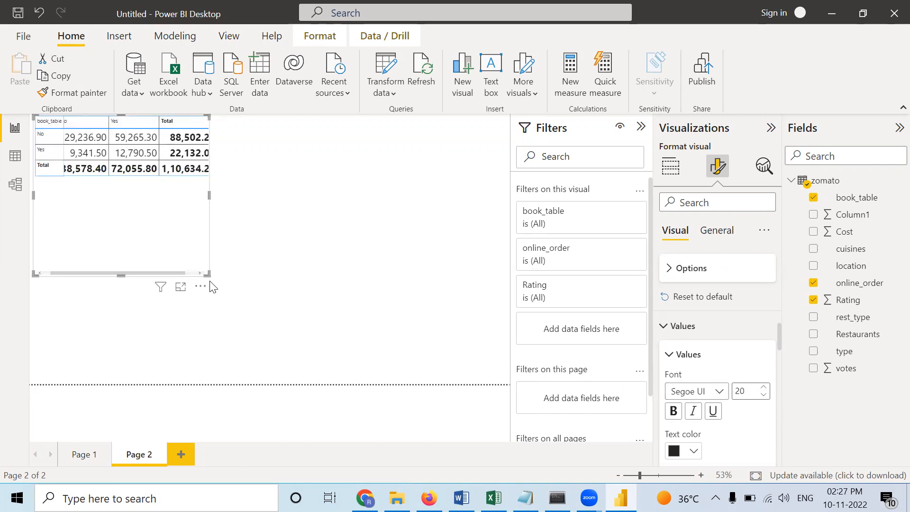
drag(208, 272, 270, 306)
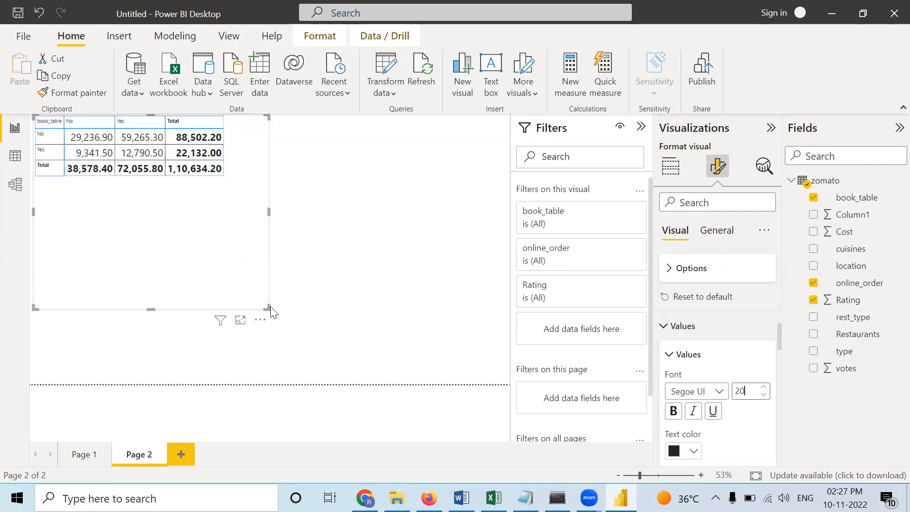
- Set the matrix's column header font size to 20 and make the header text bold
scroll(643, 380, down, 1)
scroll(721, 391, down, 5)
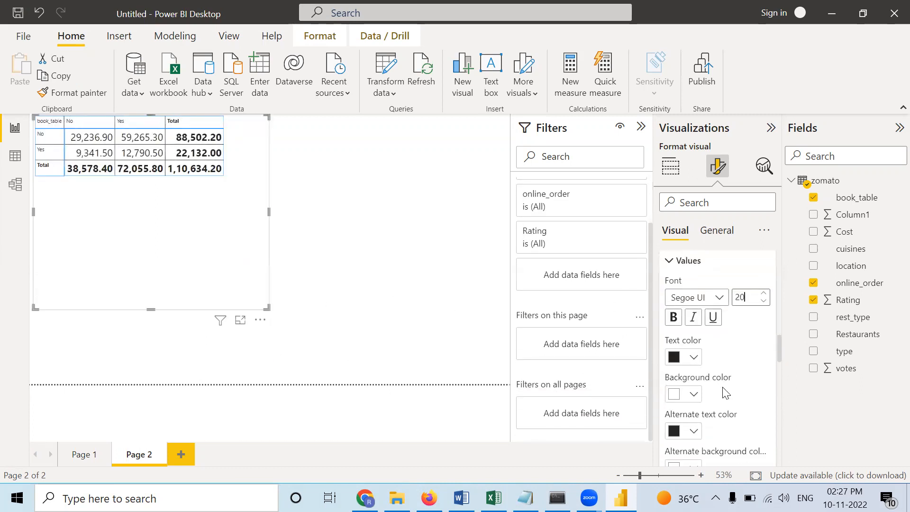
scroll(724, 395, down, 2)
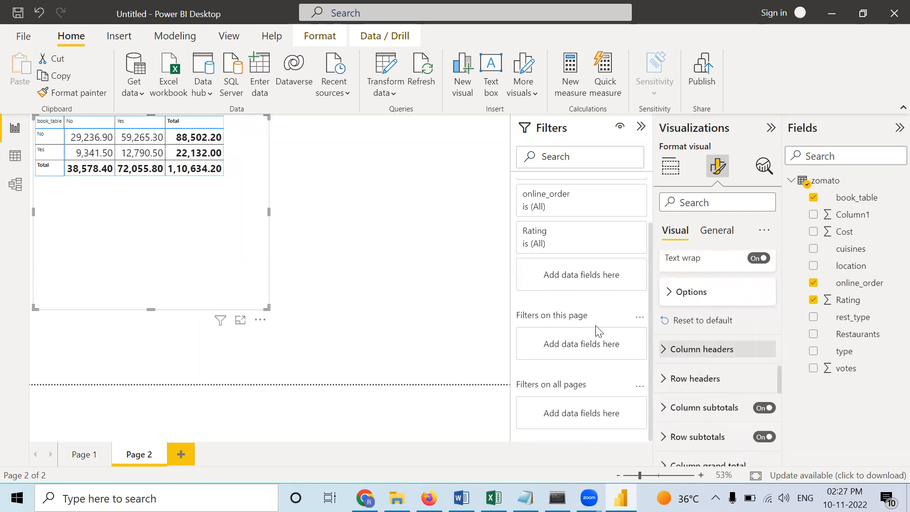
click(725, 361)
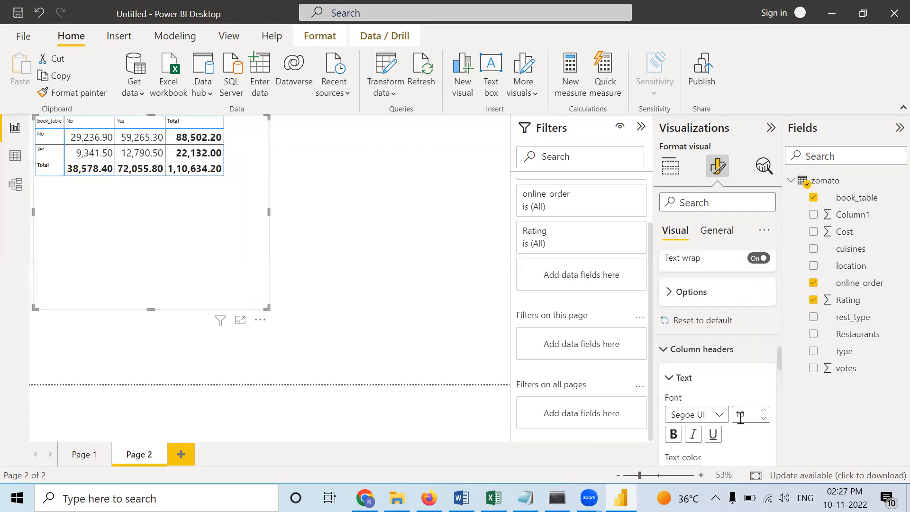
double_click(765, 411)
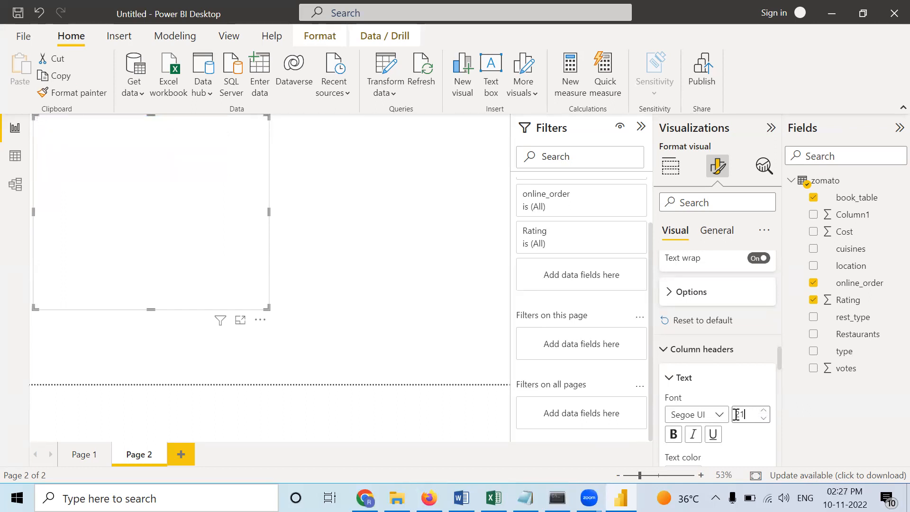
click(673, 437)
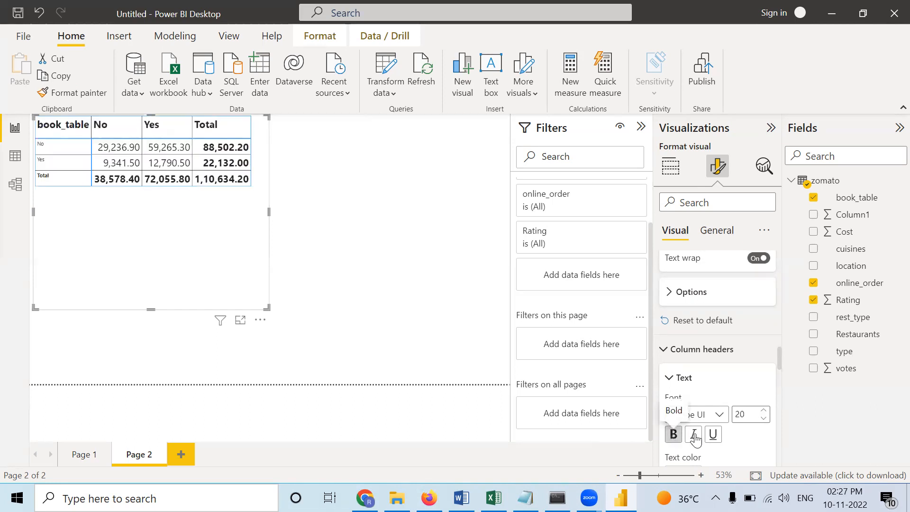
- Set the matrix's row header font size to 21 and make the row header text bold
scroll(696, 441, down, 1)
scroll(696, 441, down, 9)
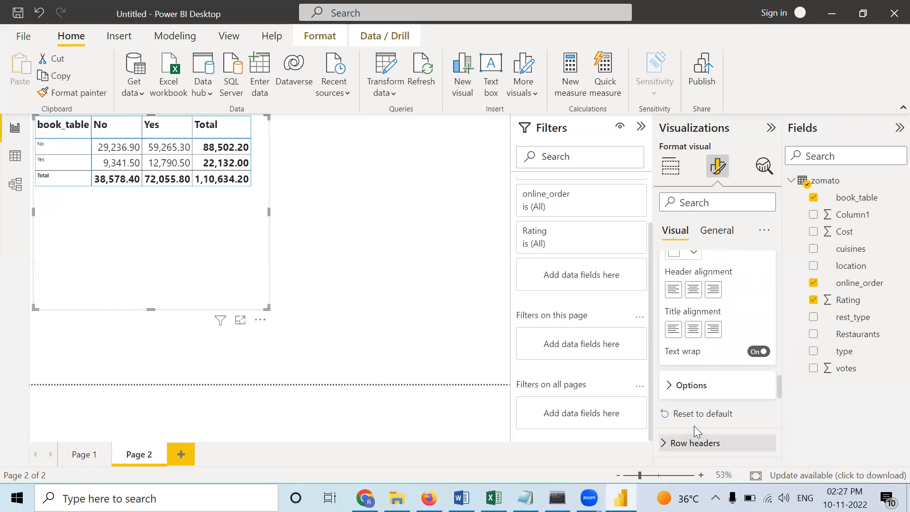
scroll(683, 425, down, 3)
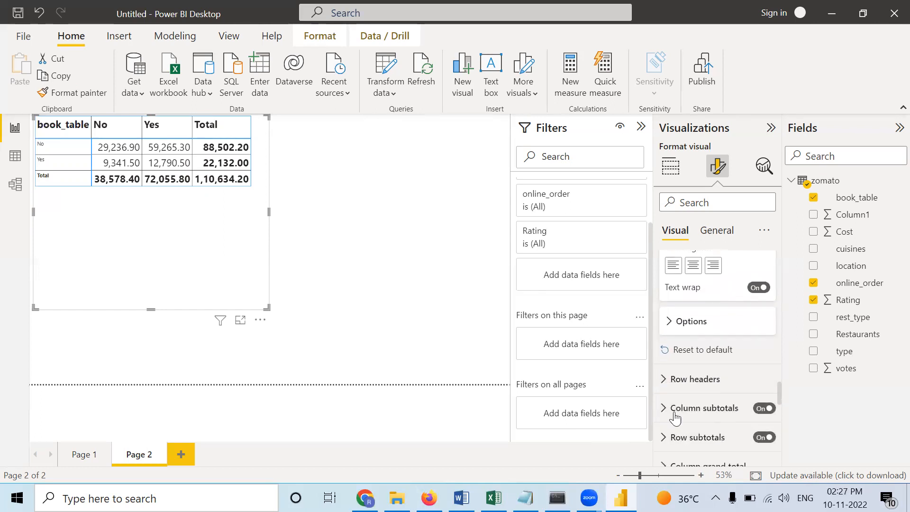
click(698, 379)
scroll(734, 419, down, 2)
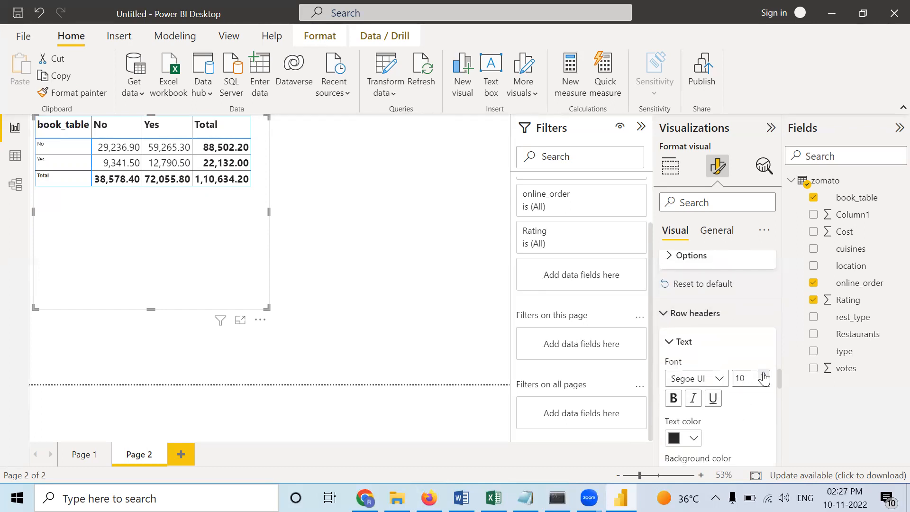
triple_click(764, 375)
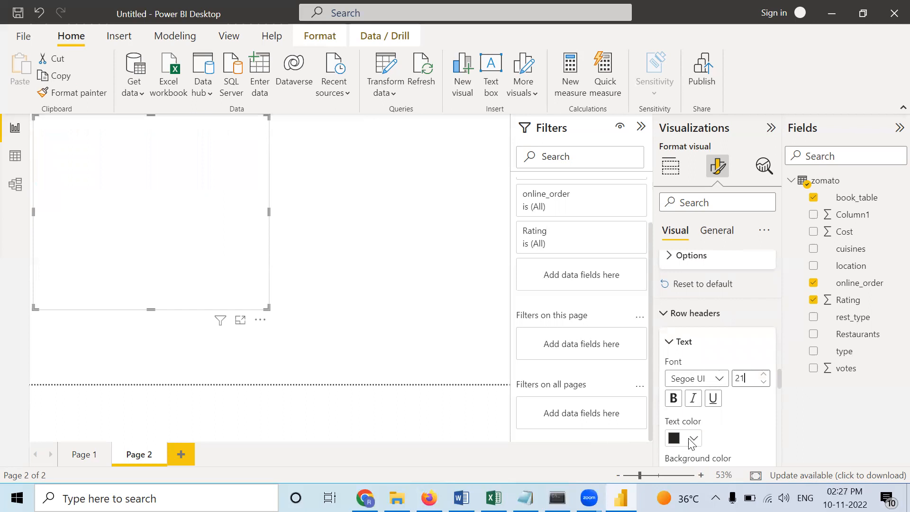
click(672, 399)
scroll(689, 419, down, 5)
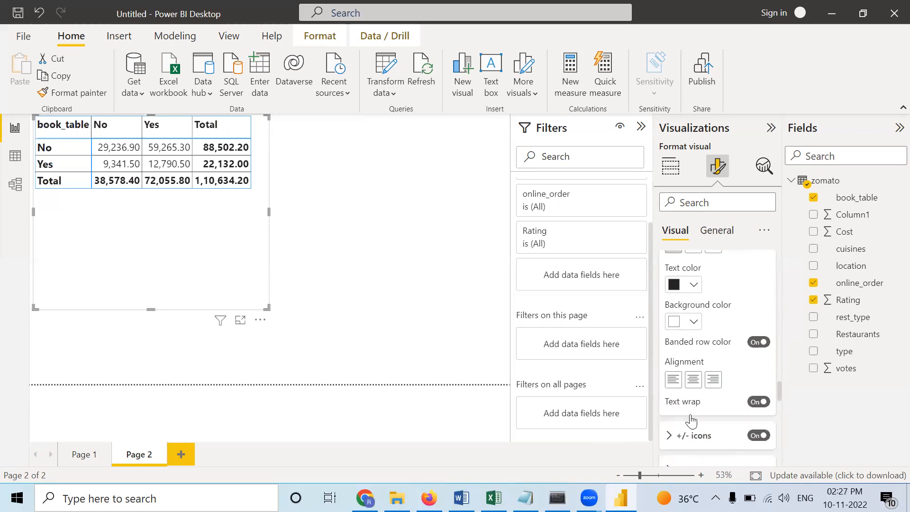
scroll(691, 420, down, 6)
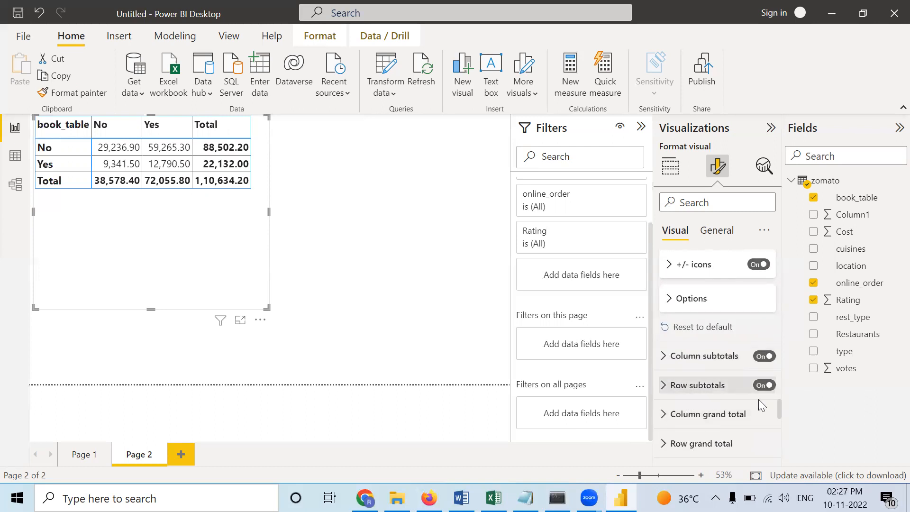
scroll(675, 429, down, 1)
click(695, 460)
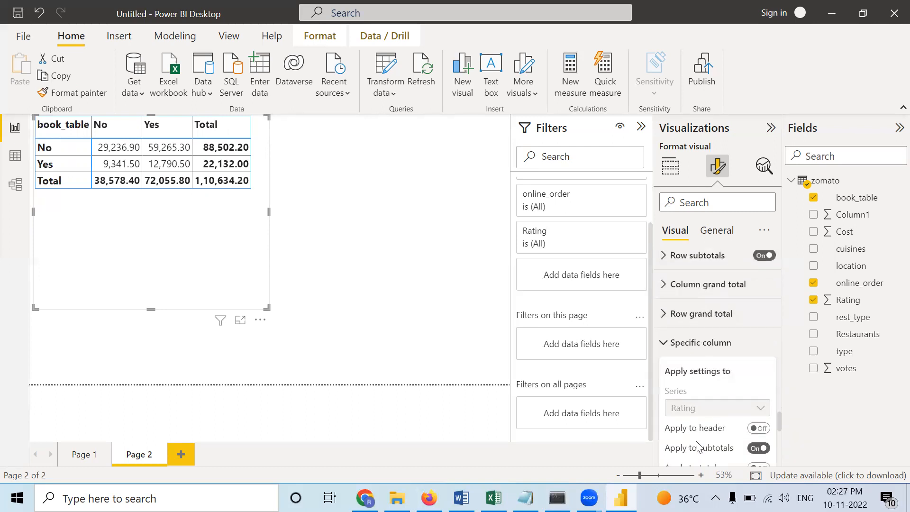
scroll(697, 445, up, 4)
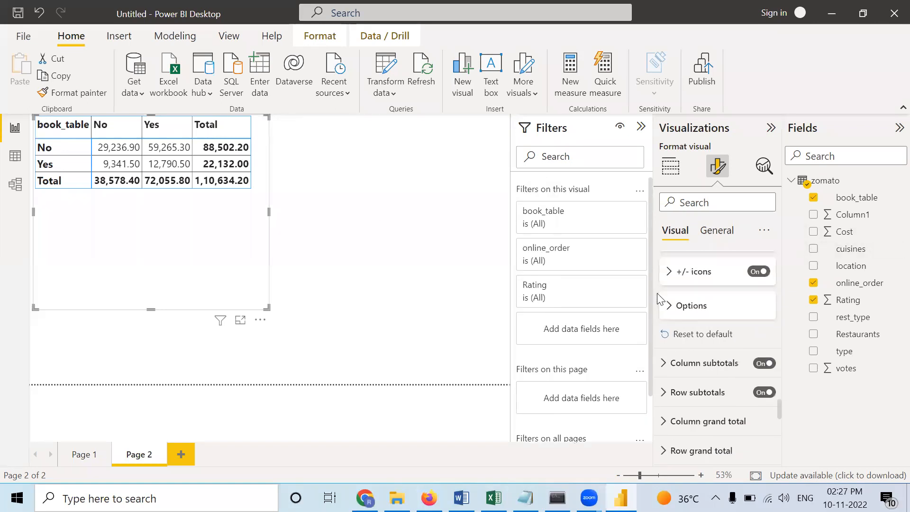
scroll(657, 293, up, 1)
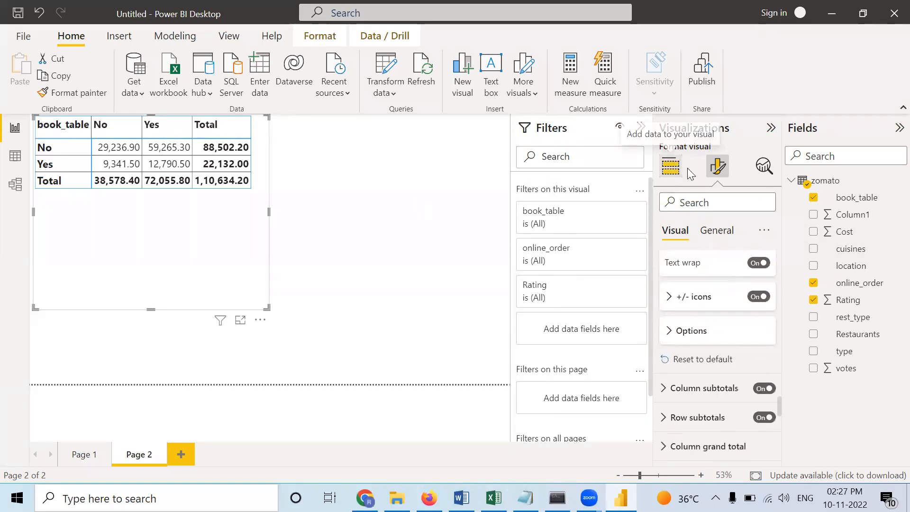
- Change the aggregation of the Rating values in the matrix to Average
click(670, 169)
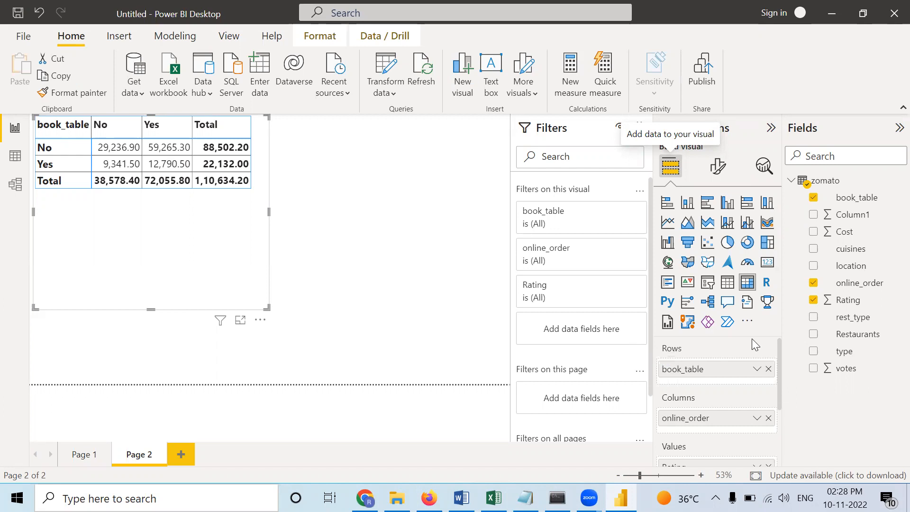
scroll(746, 340, down, 2)
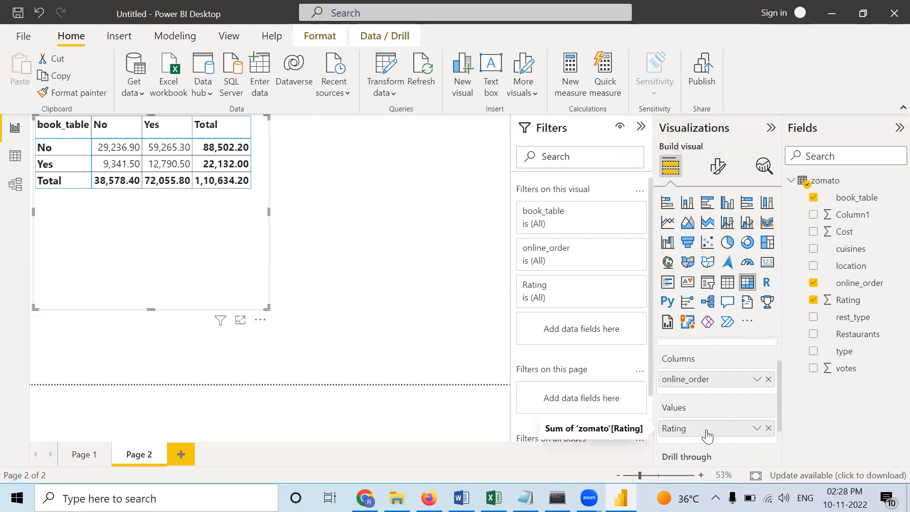
click(757, 428)
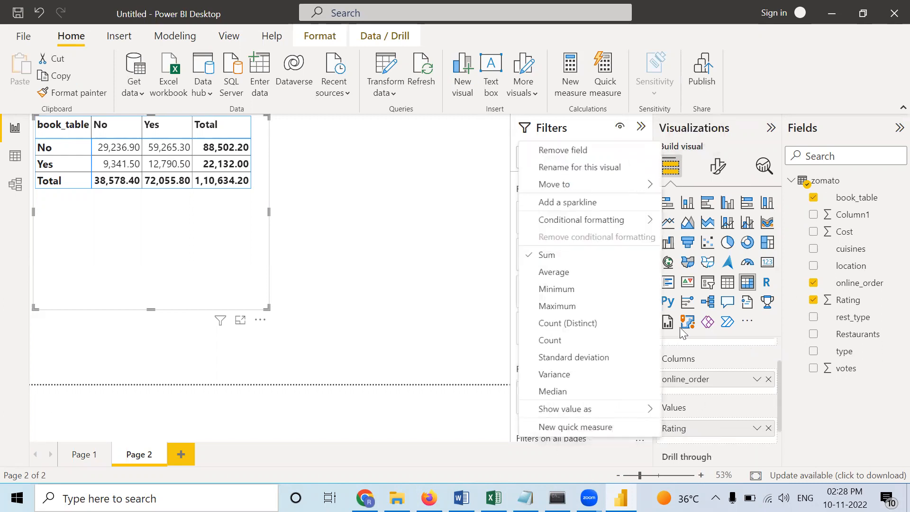
click(549, 272)
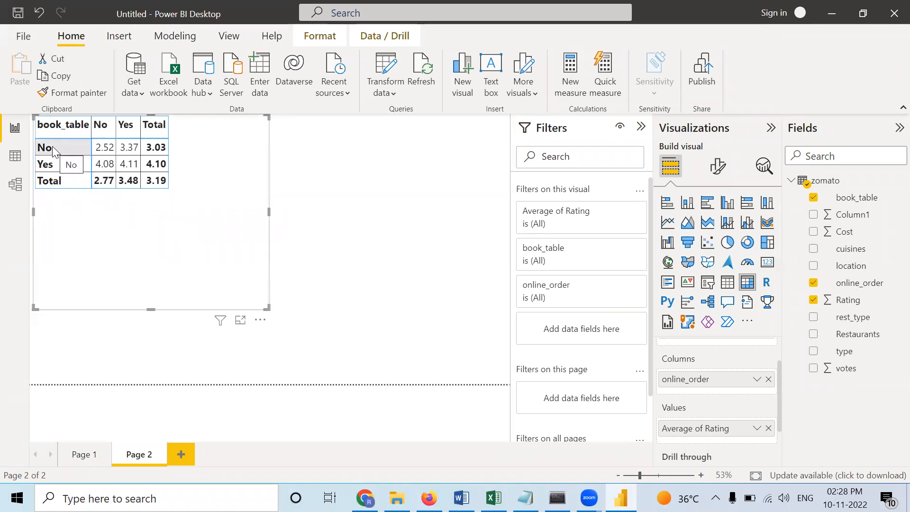
click(66, 123)
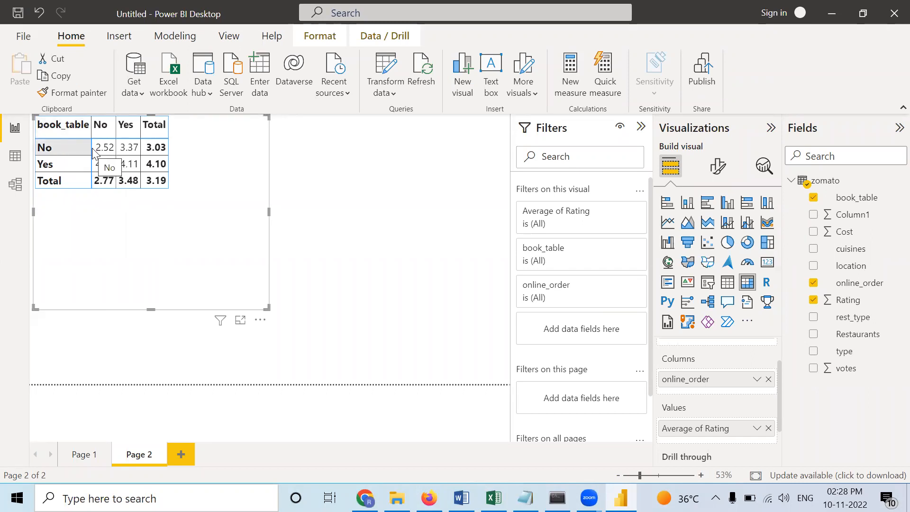
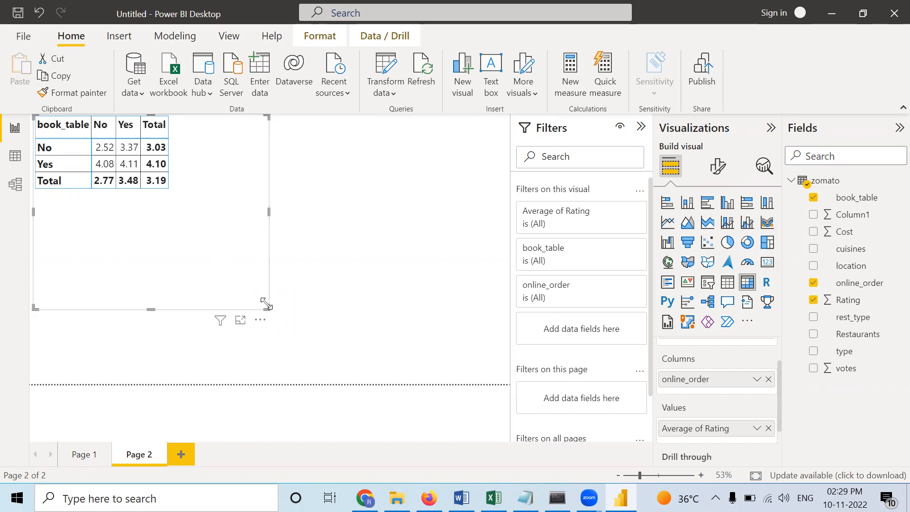
- Shrink the matrix frame to fit closely around its cells and add an empty card visual below it
drag(269, 317, 189, 201)
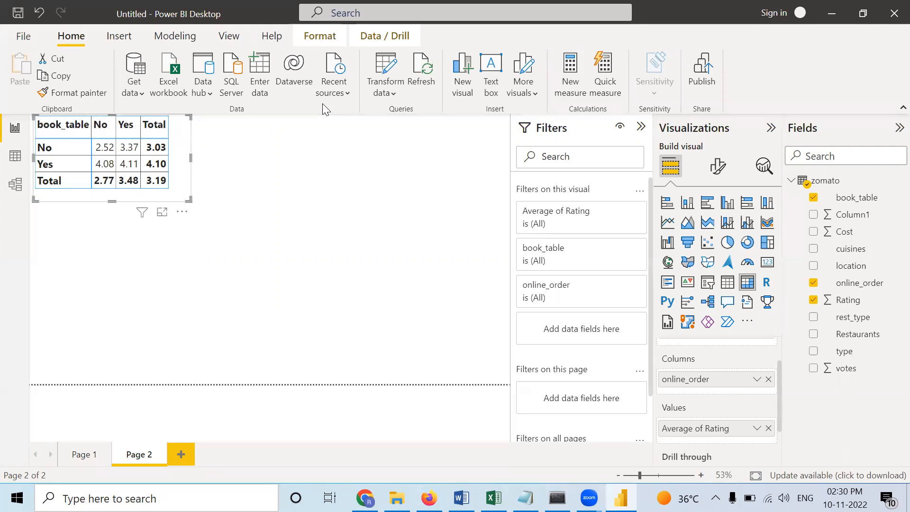
click(265, 235)
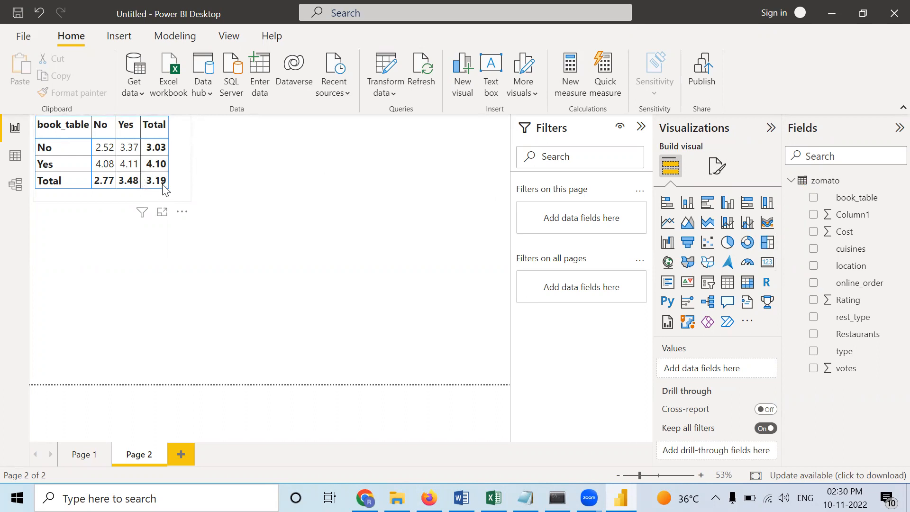
click(767, 264)
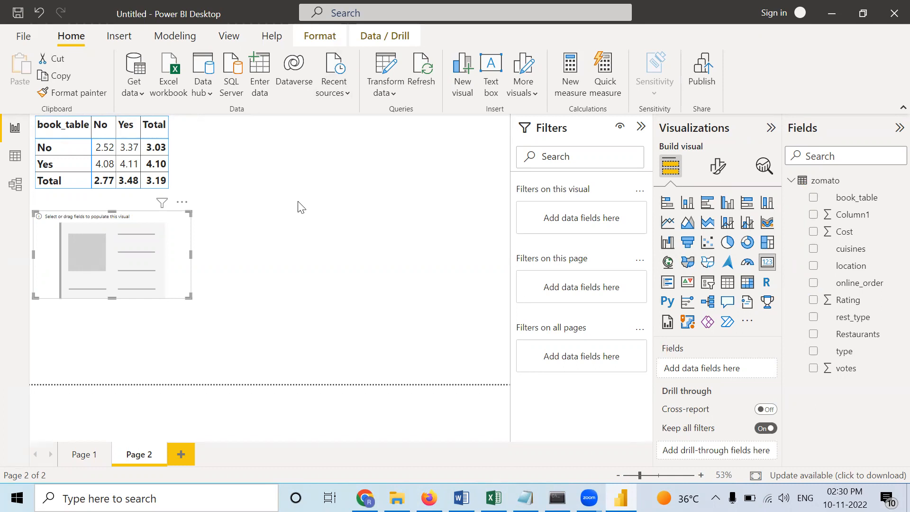
click(276, 230)
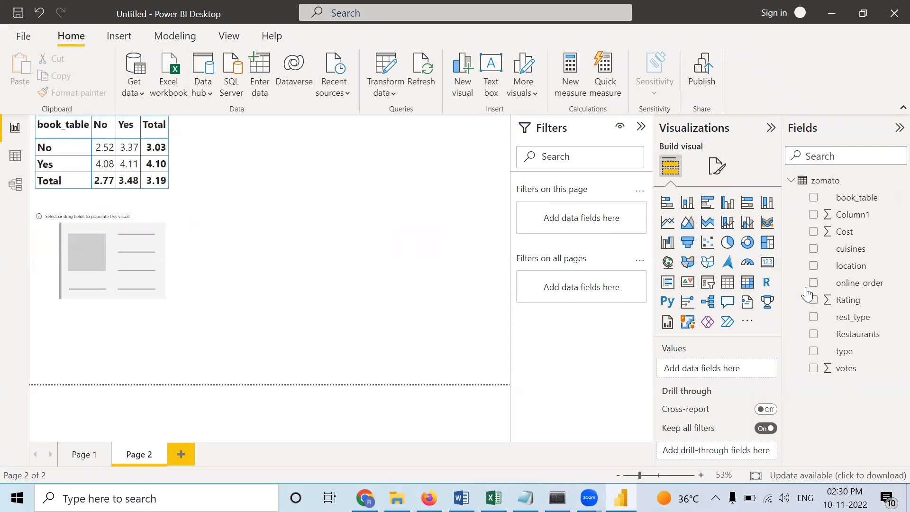
drag(860, 304, 733, 370)
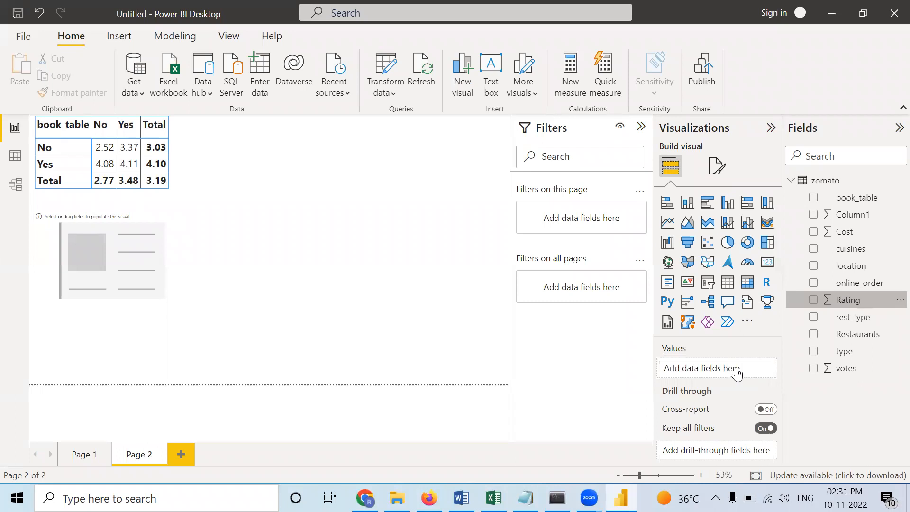
click(338, 326)
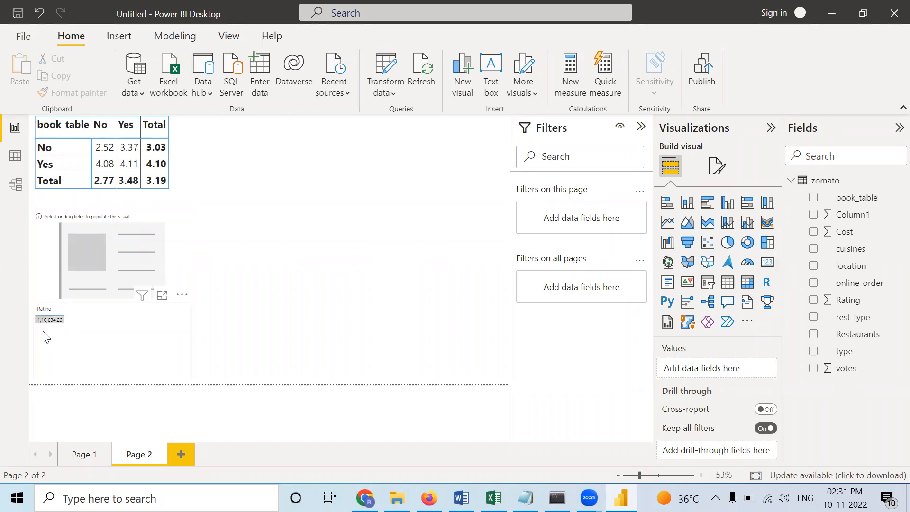
click(100, 325)
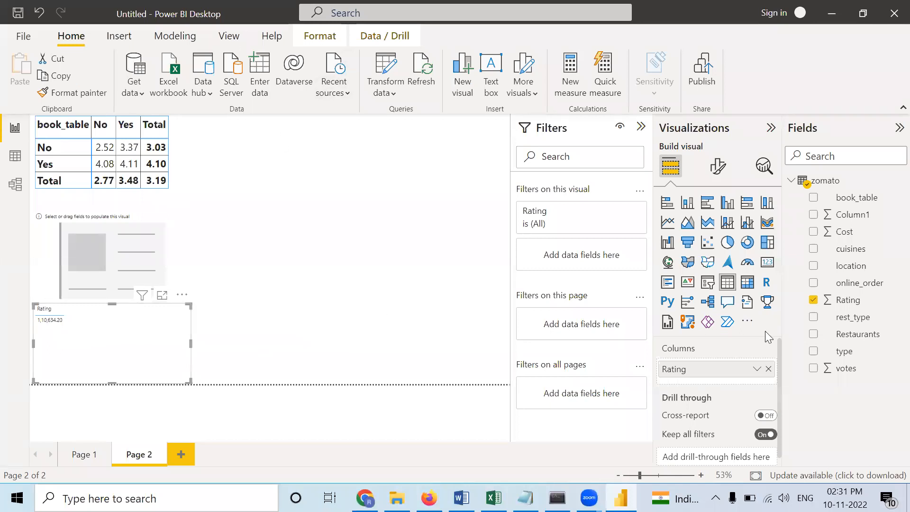
right_click(720, 370)
click(546, 218)
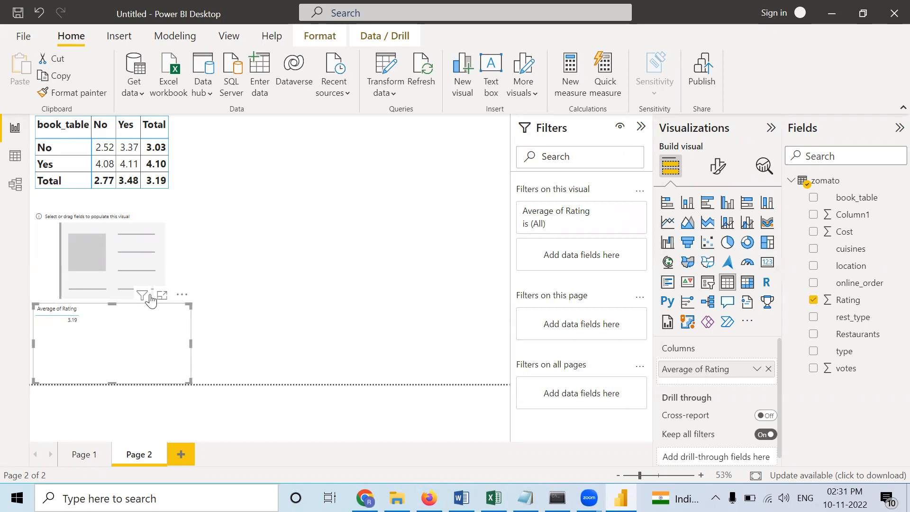
click(182, 295)
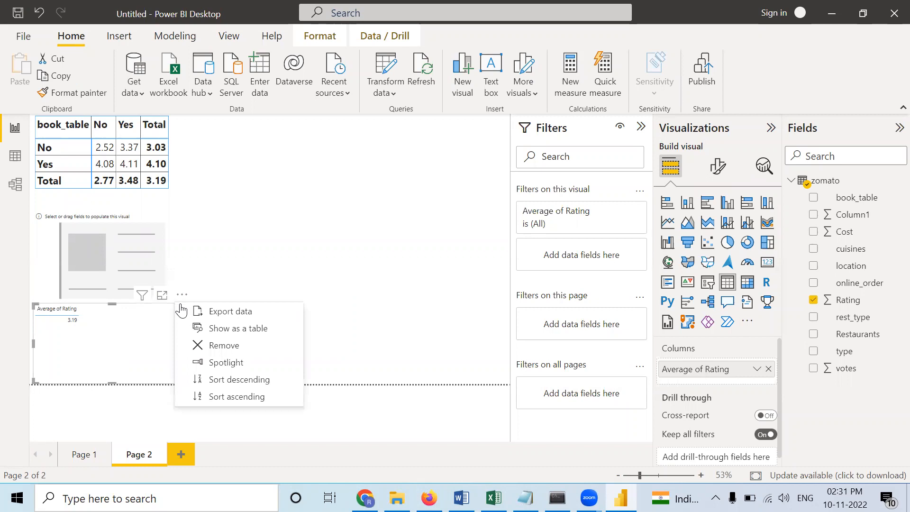
click(222, 346)
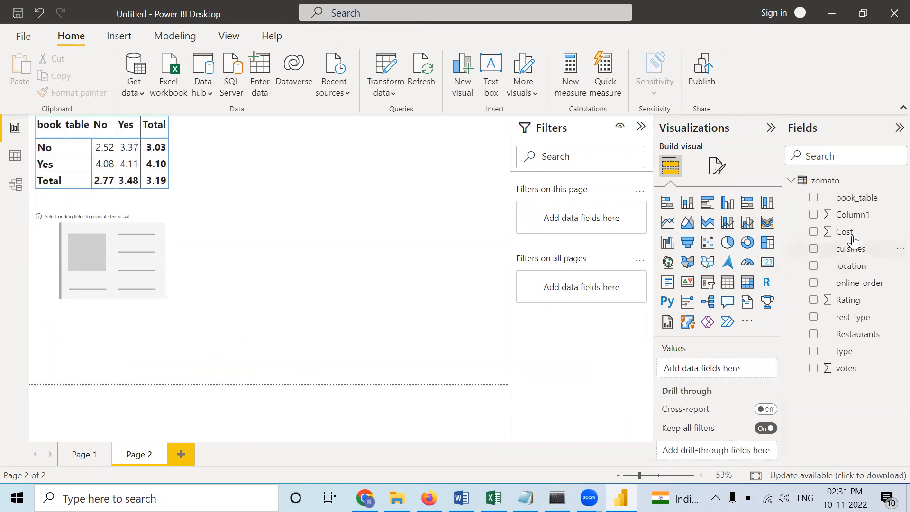
drag(853, 303, 706, 367)
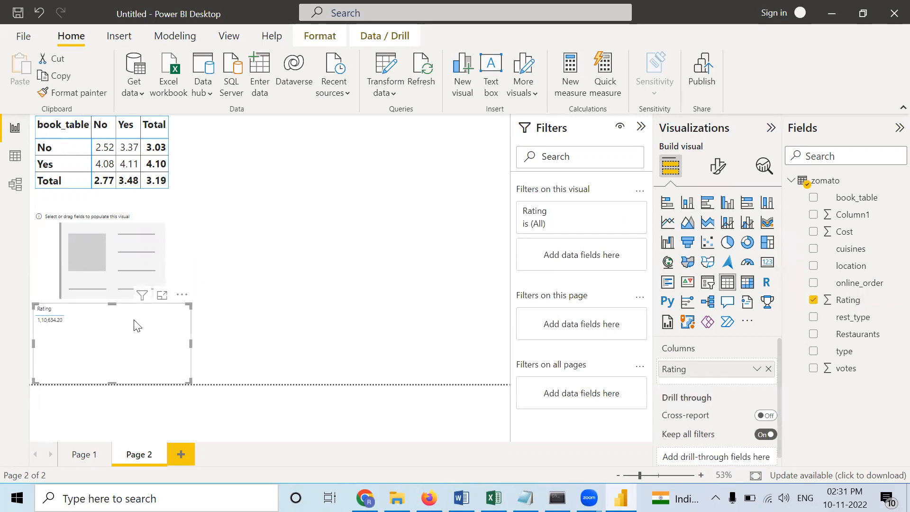
click(182, 295)
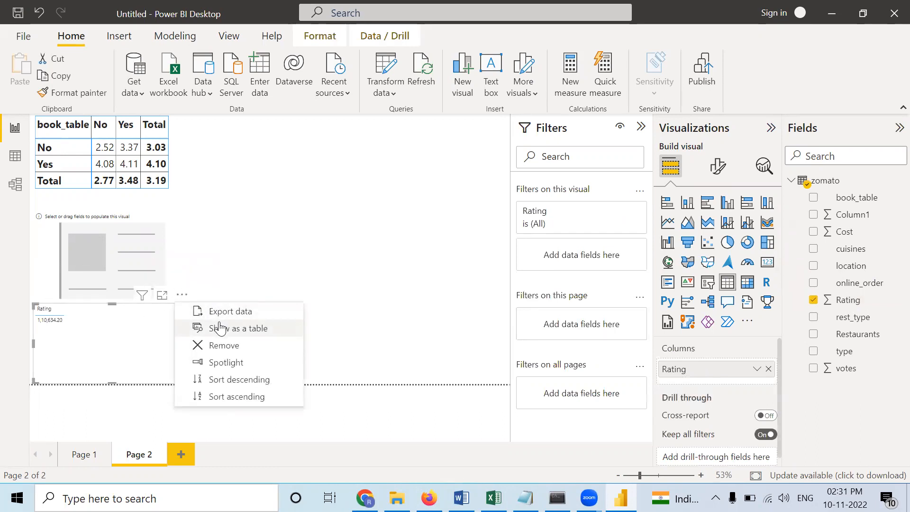
click(216, 347)
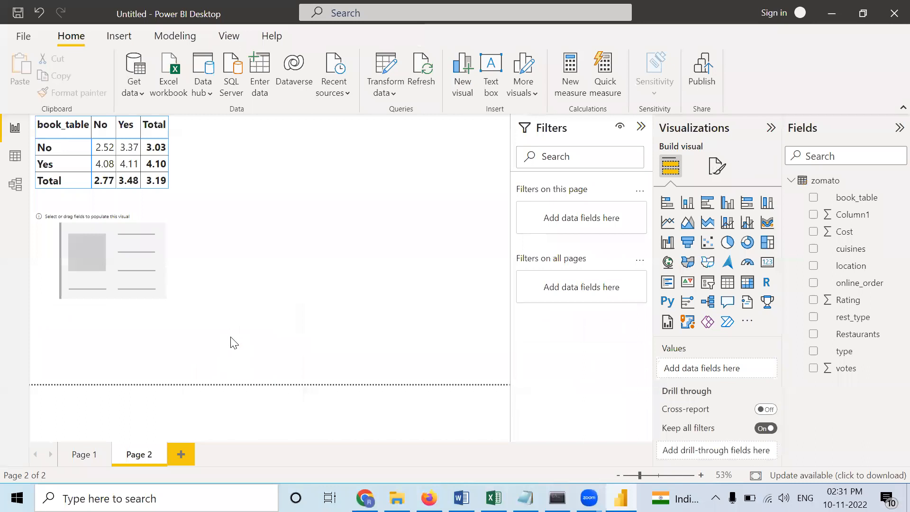
- Add the Rating field to the empty card and set its aggregation to Average
click(183, 242)
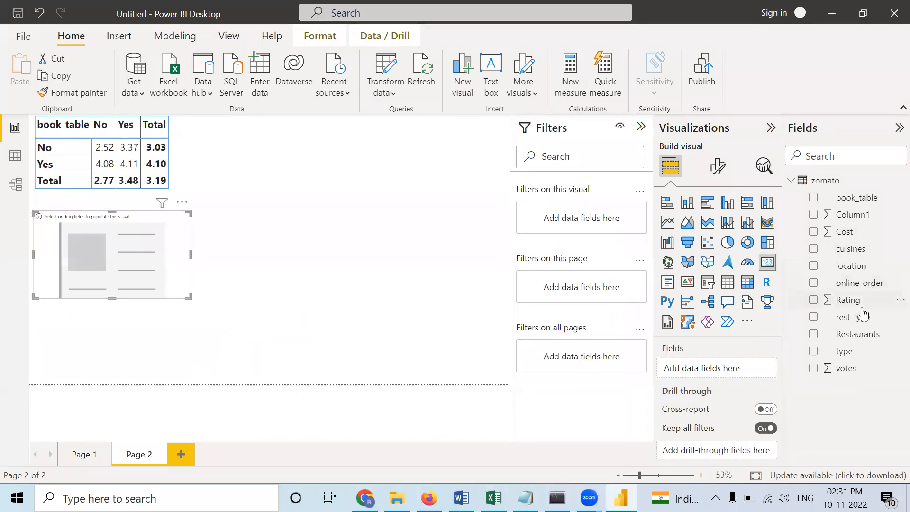
mouse_move(852, 306)
mouse_down()
mouse_move(745, 321)
mouse_move(724, 367)
mouse_up()
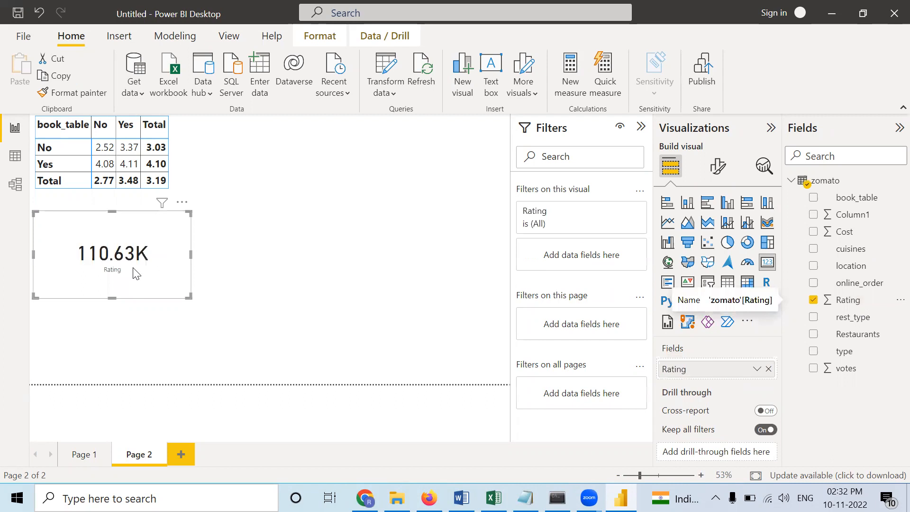
click(757, 368)
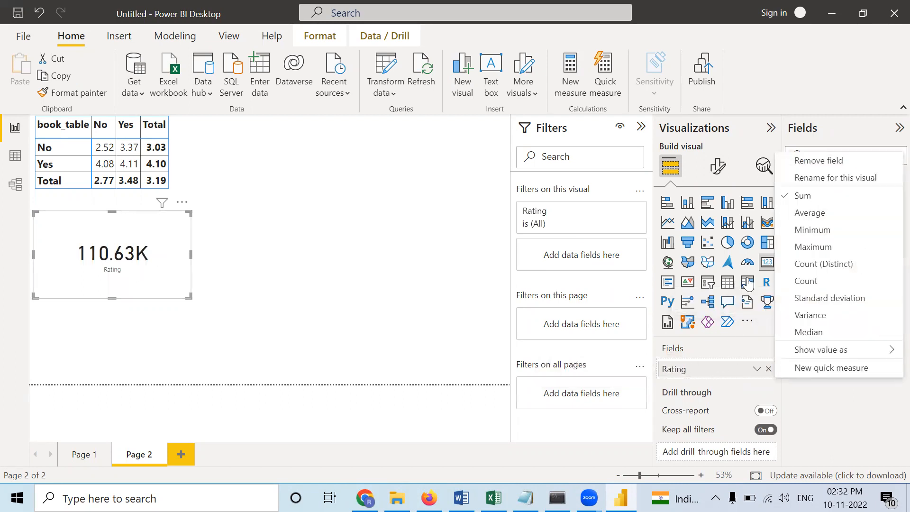
click(810, 212)
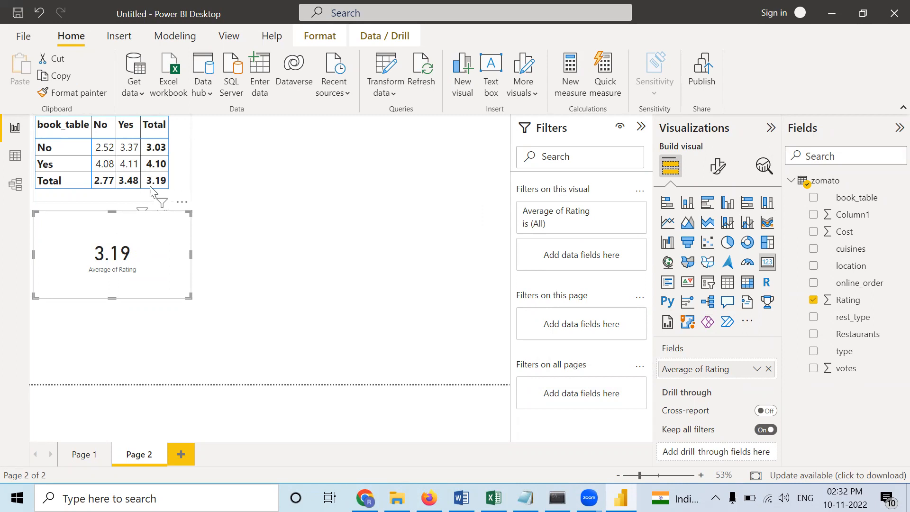
- Move the Rating card to the page's upper-left corner, reduce its size, and place the matrix directly below it
drag(188, 182, 297, 344)
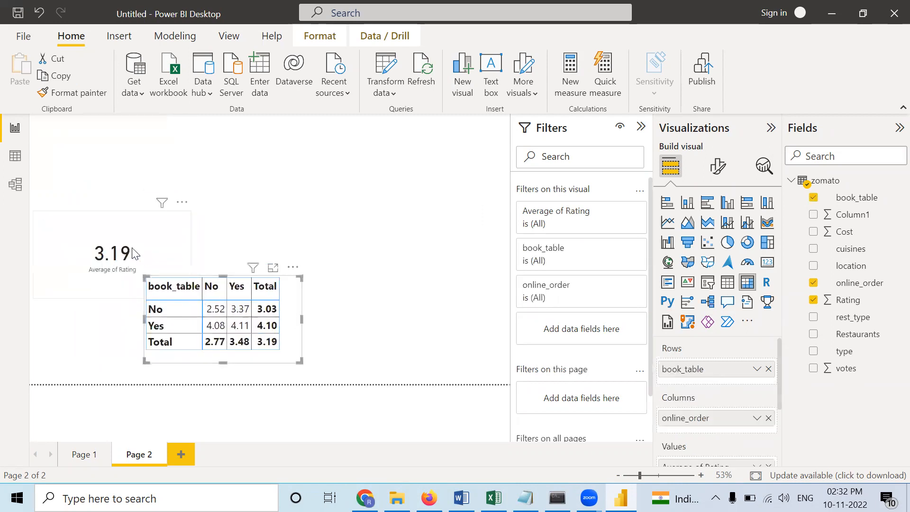
drag(152, 243, 149, 147)
drag(185, 200, 112, 159)
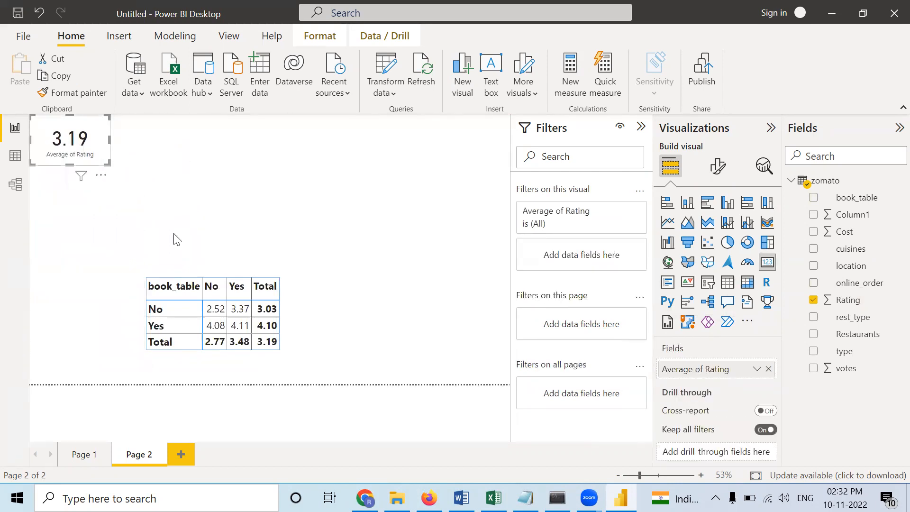
drag(224, 327, 123, 285)
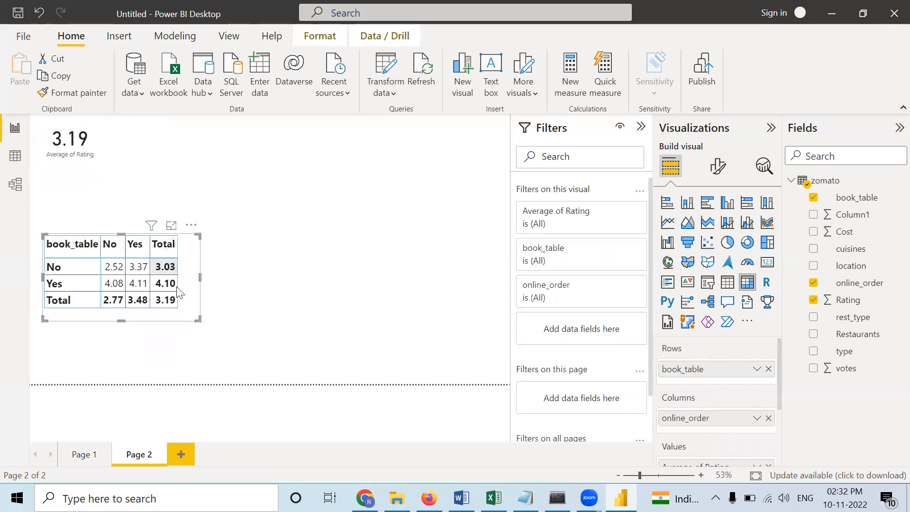
drag(190, 303, 188, 257)
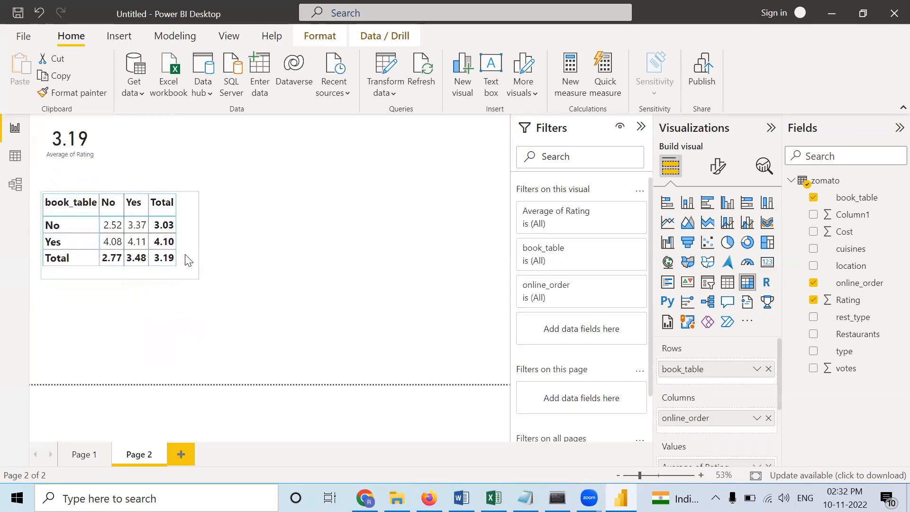
click(260, 270)
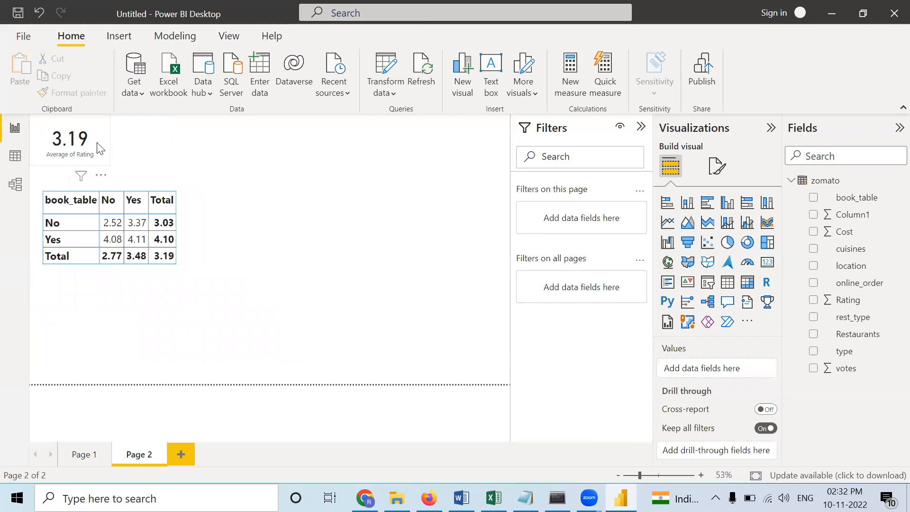
- Add a second card visual beside the average Rating card and fill it with the type field
click(768, 264)
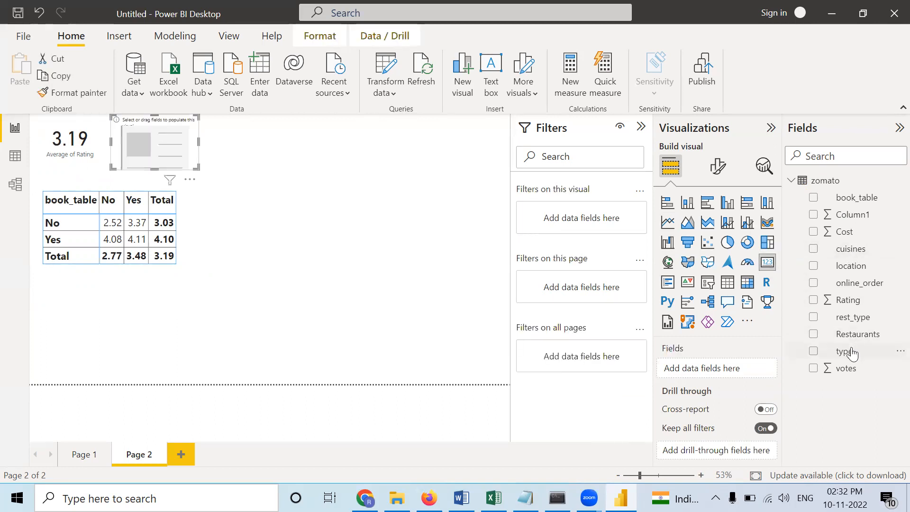
drag(846, 354, 712, 376)
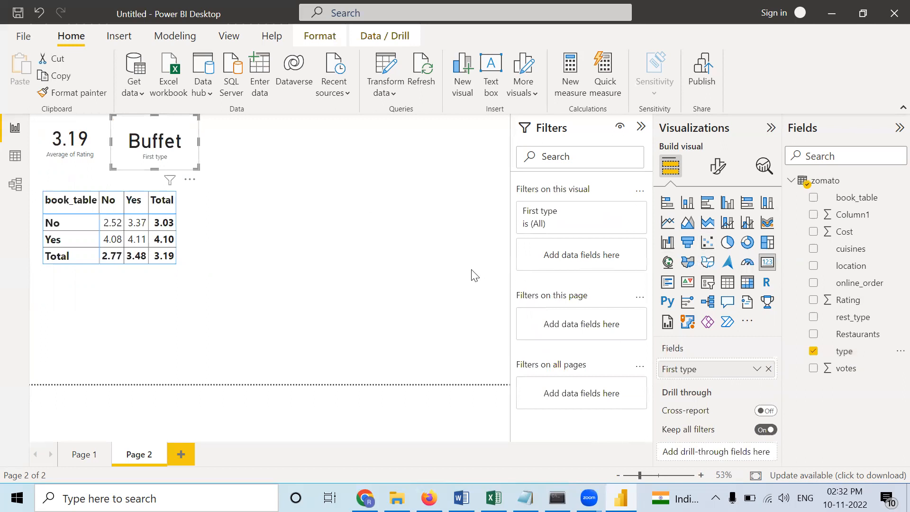
click(445, 270)
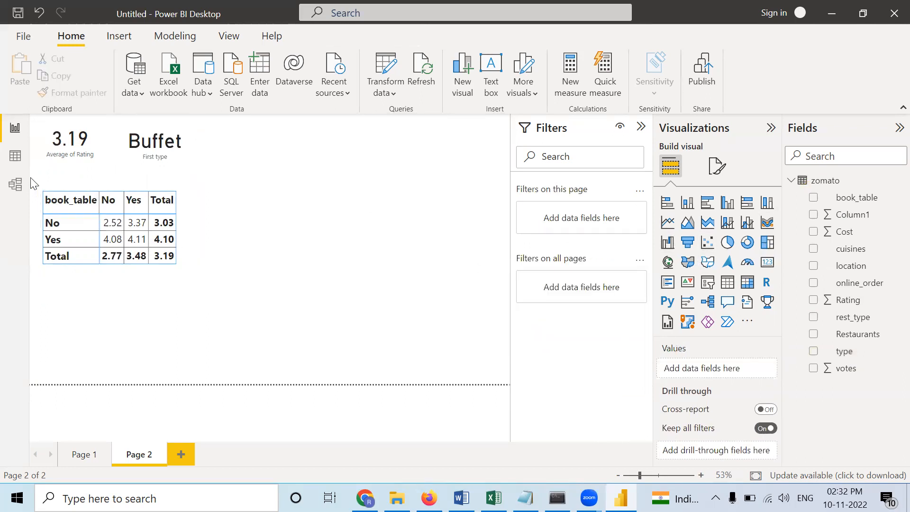
- Examine the distinct values of the type column in the zomato table data and return to the report
click(14, 163)
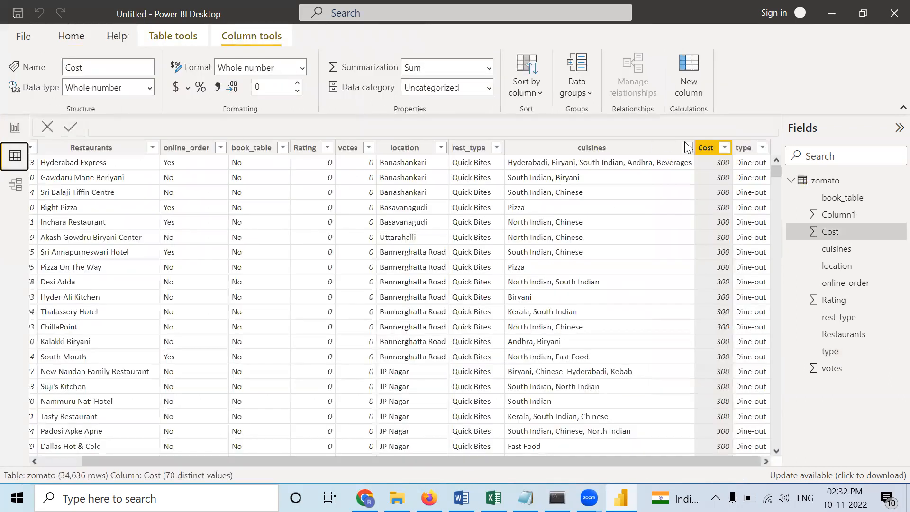
click(761, 148)
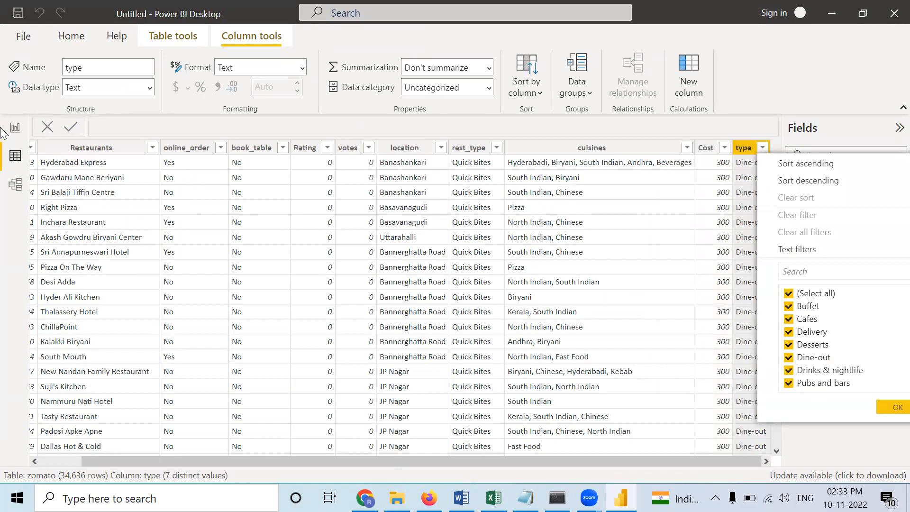
click(17, 126)
click(16, 127)
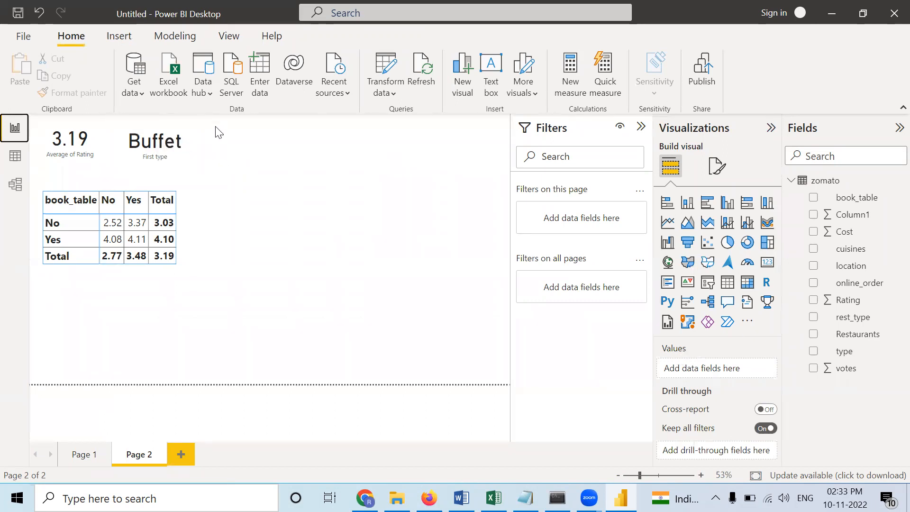
- Set the type card's aggregation to Last and widen the card to fit its full text
click(189, 156)
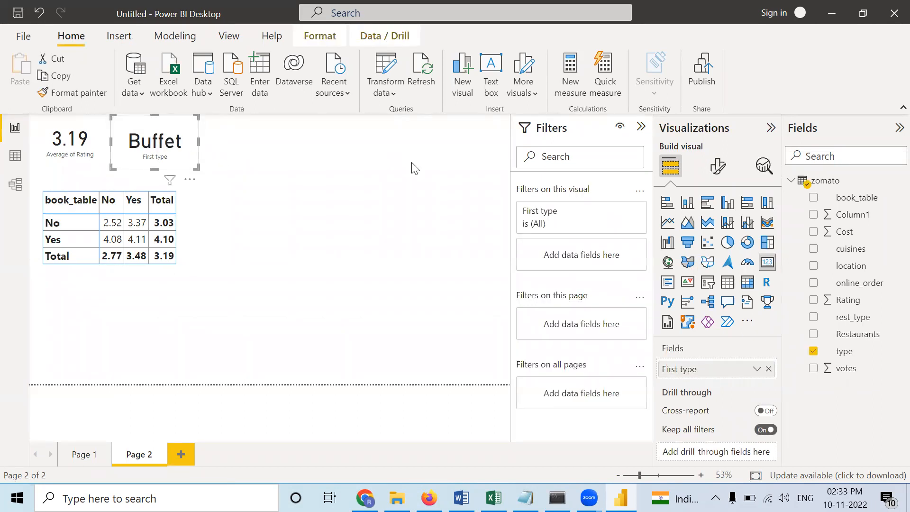
right_click(727, 368)
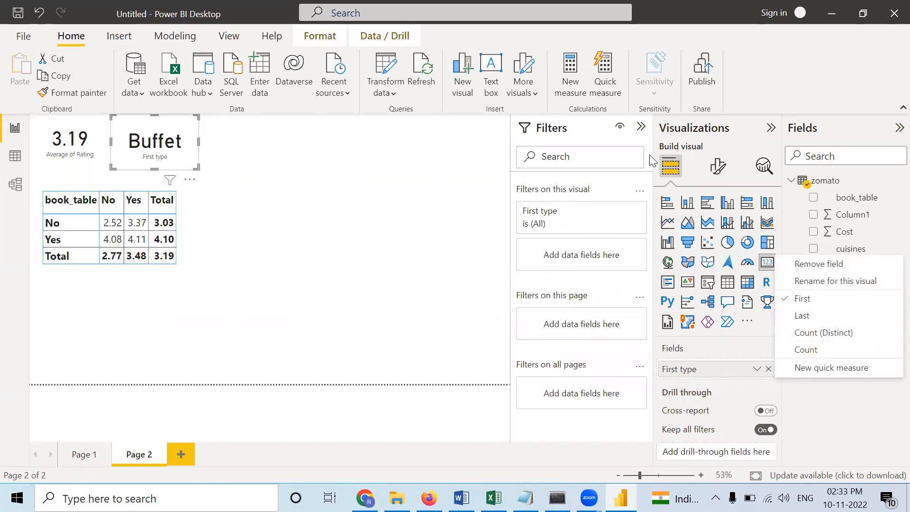
click(801, 317)
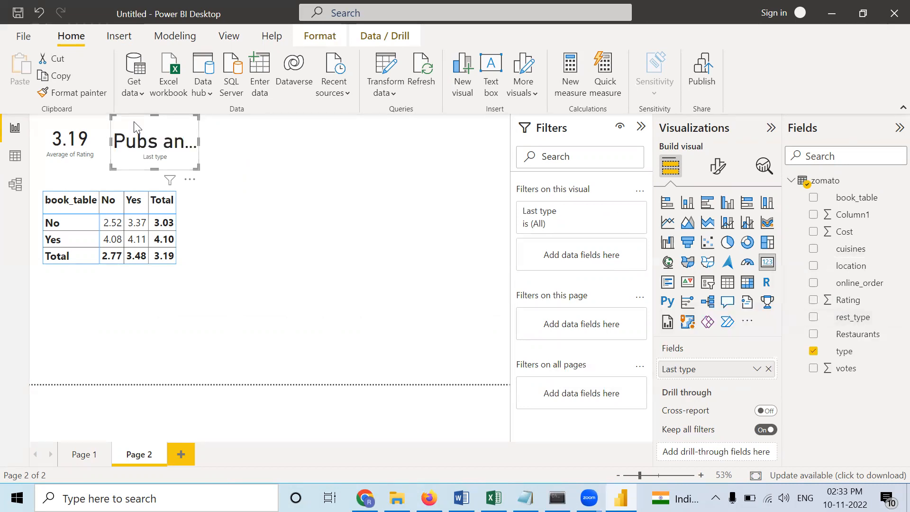
drag(199, 142, 269, 142)
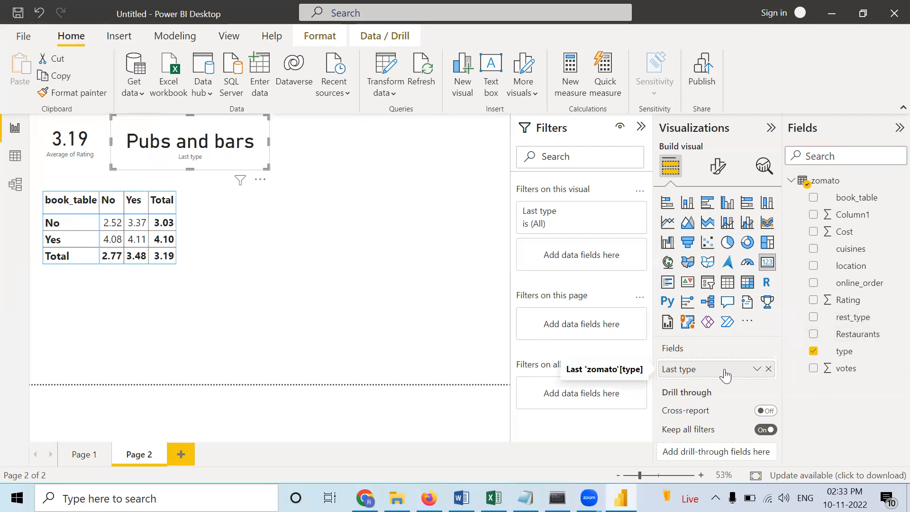
- Change the type card's aggregation to Count (Distinct) and narrow the card
right_click(725, 375)
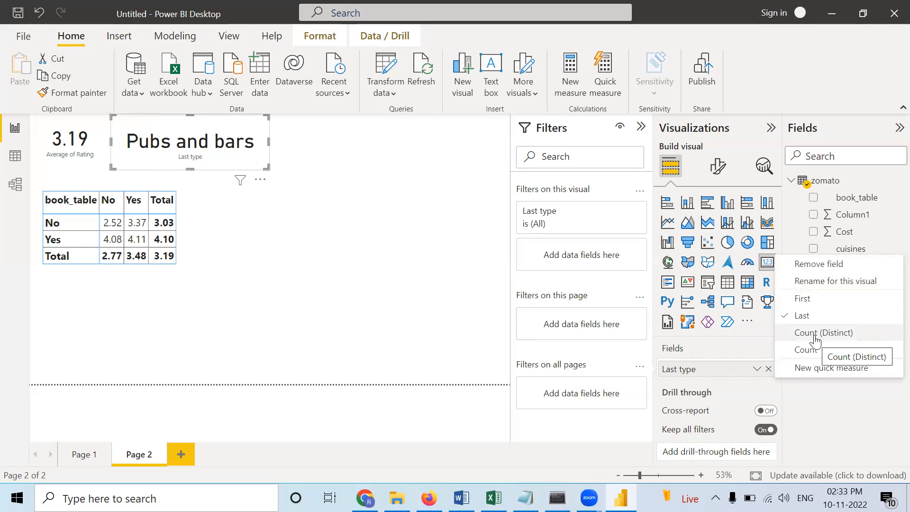
click(807, 350)
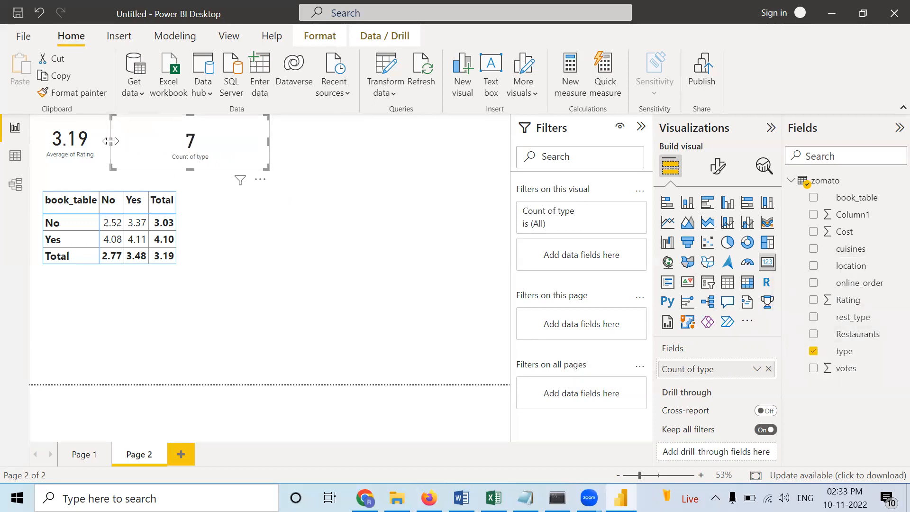
drag(245, 143, 208, 144)
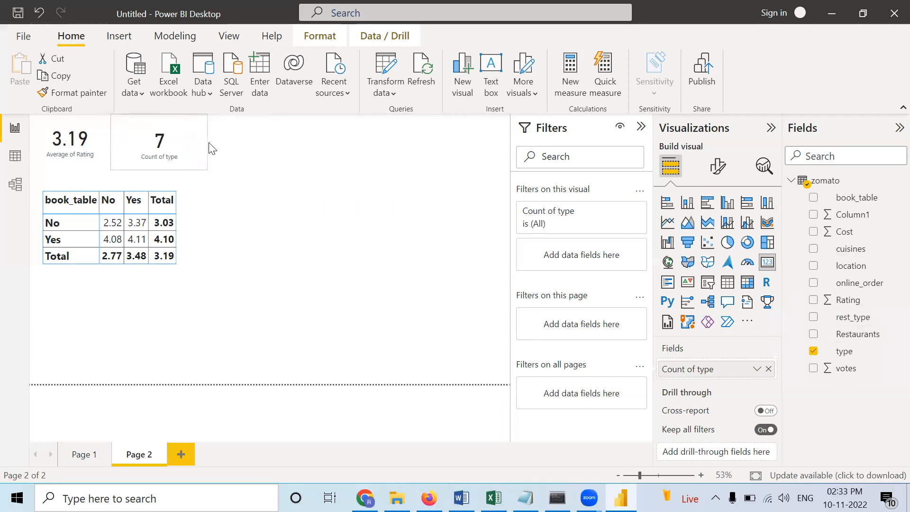
- Examine the aggregation options available for the Rating field and the type field on their cards
click(267, 158)
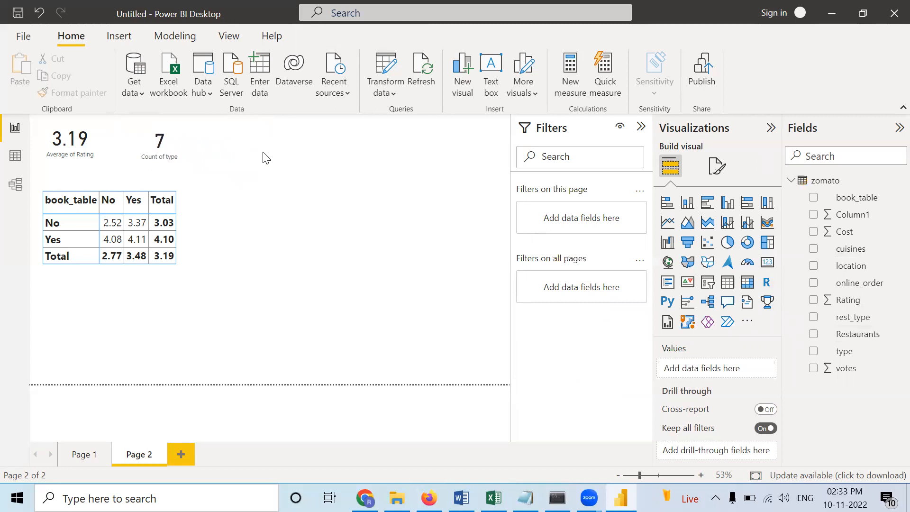
click(105, 152)
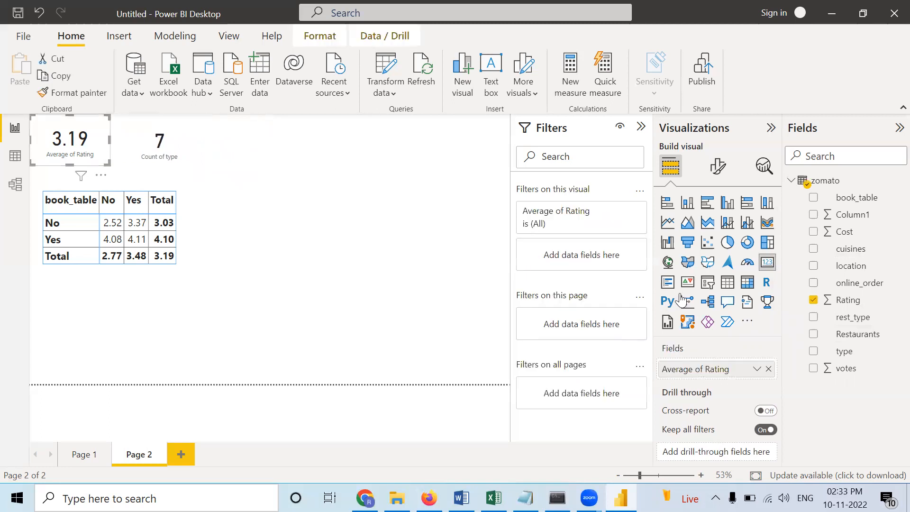
right_click(725, 372)
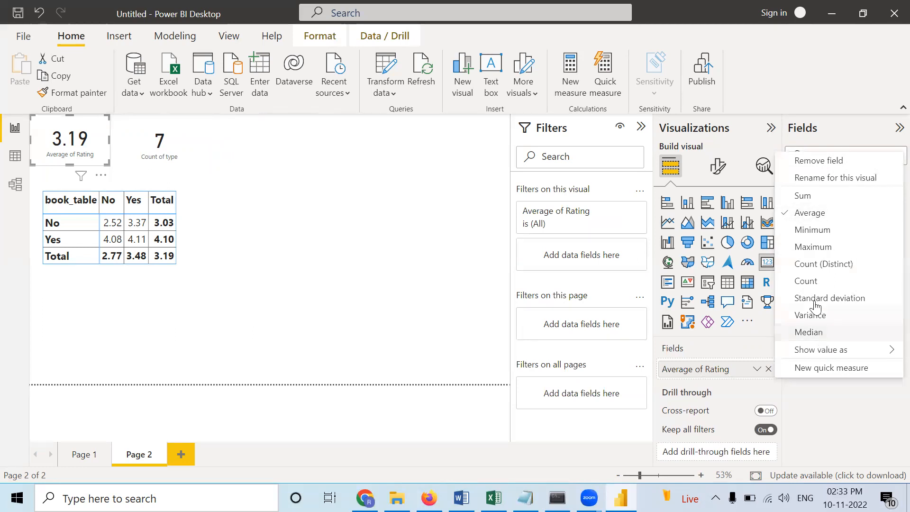
click(183, 149)
click(180, 147)
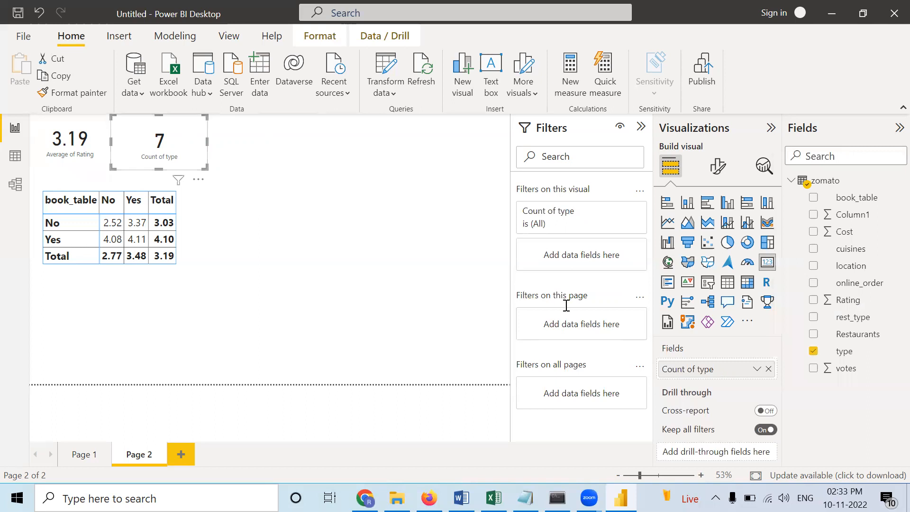
click(757, 370)
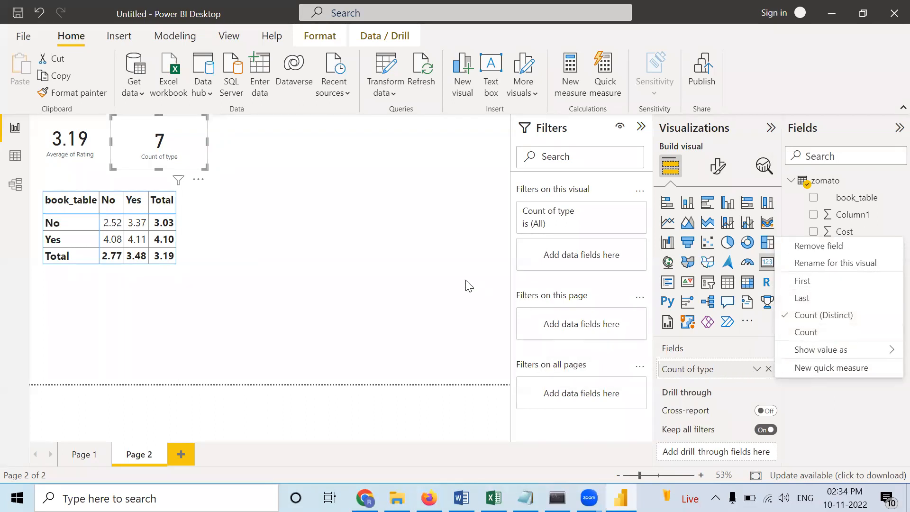
click(442, 282)
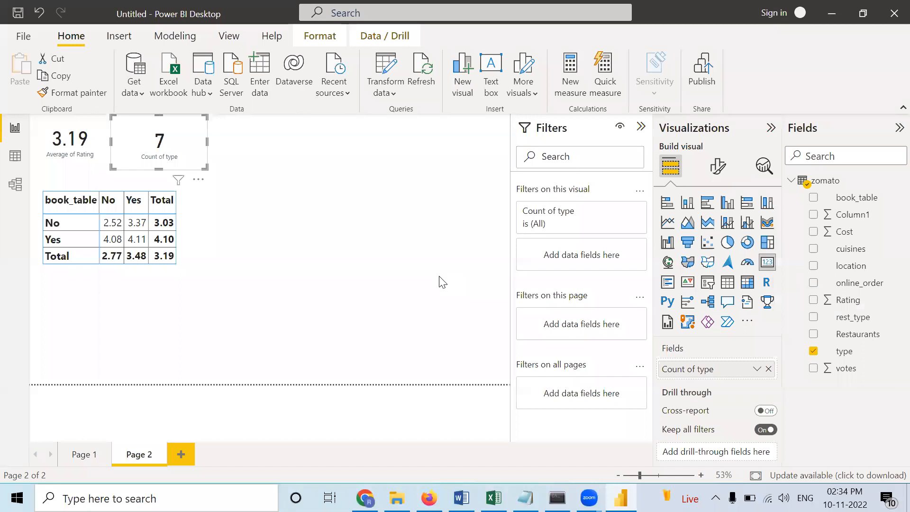
click(369, 234)
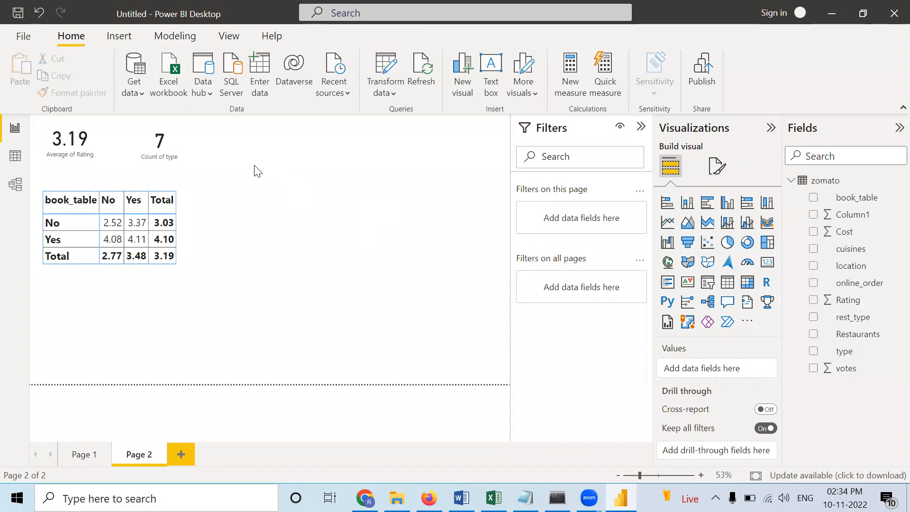
click(183, 152)
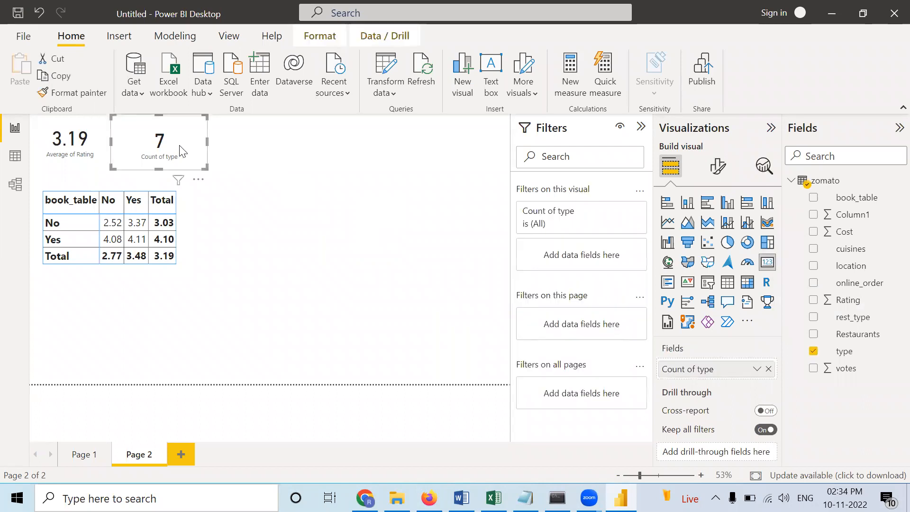
- Add a third card visual beside the distinct type count card and fill it with the votes field
click(332, 171)
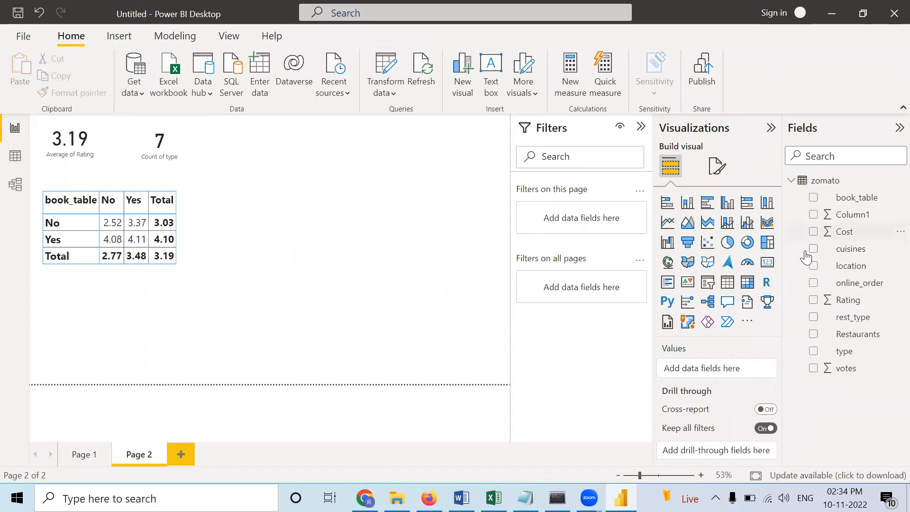
click(767, 262)
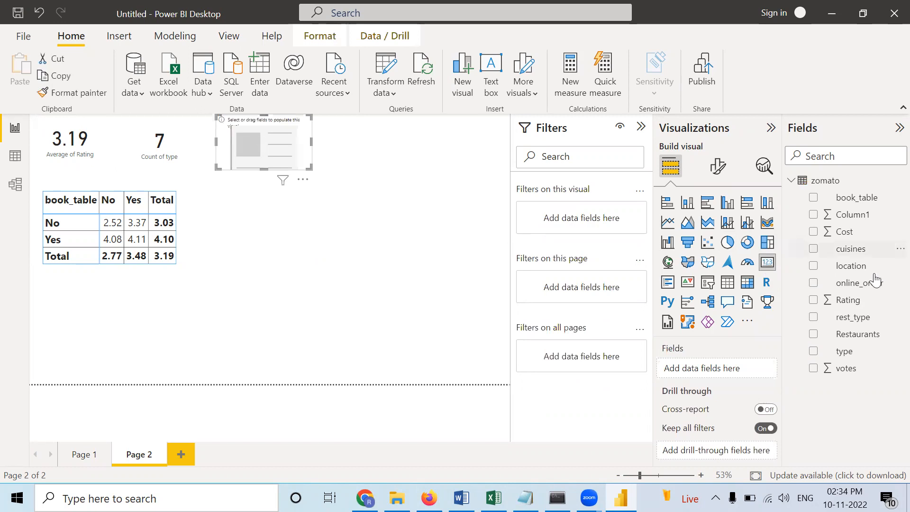
drag(847, 368, 722, 369)
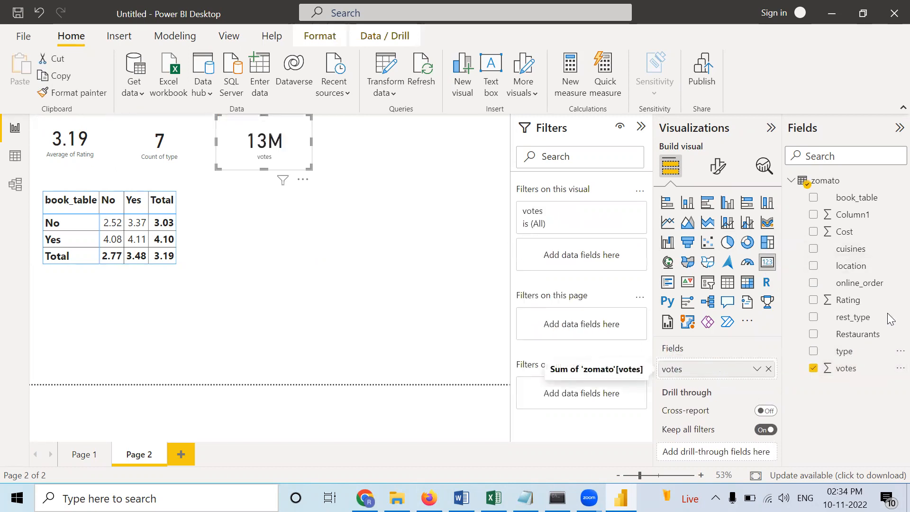
click(407, 205)
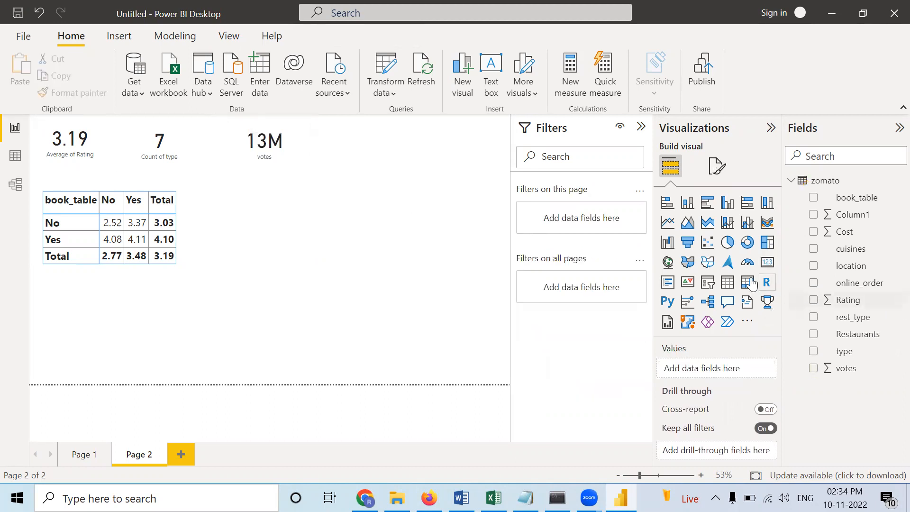
- Add a fourth card visual beside the votes card, filled with the Cost field aggregated as Average
click(767, 262)
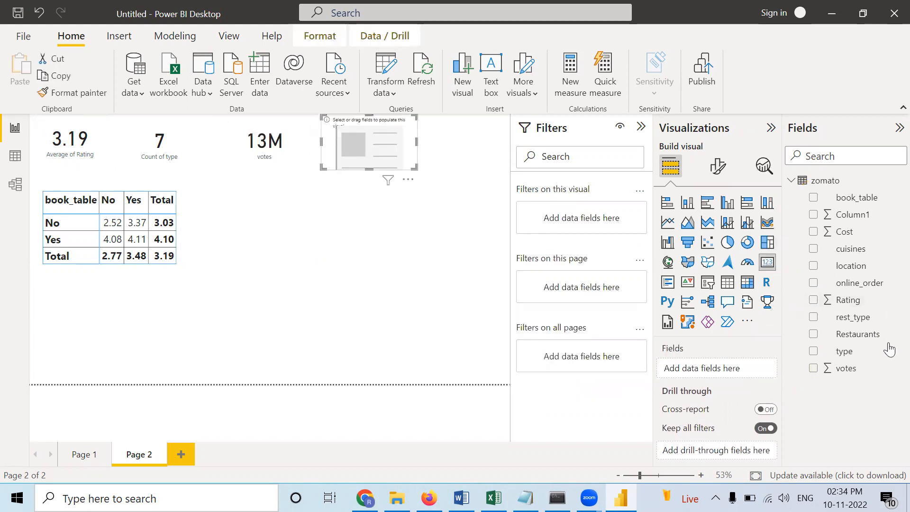
drag(844, 240, 726, 371)
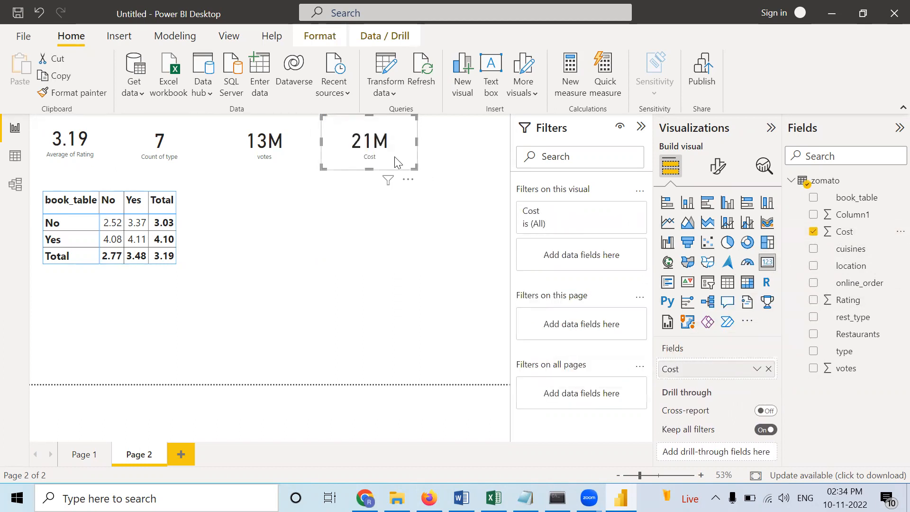
right_click(710, 369)
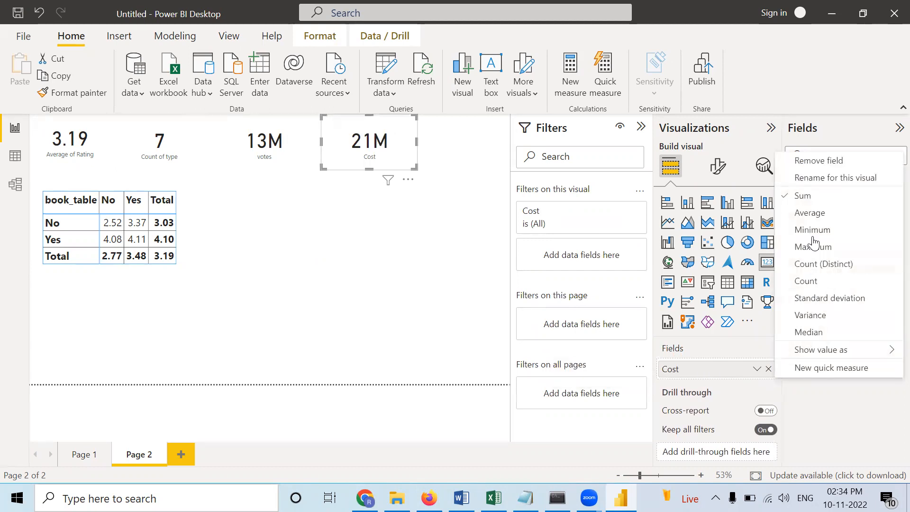
click(809, 213)
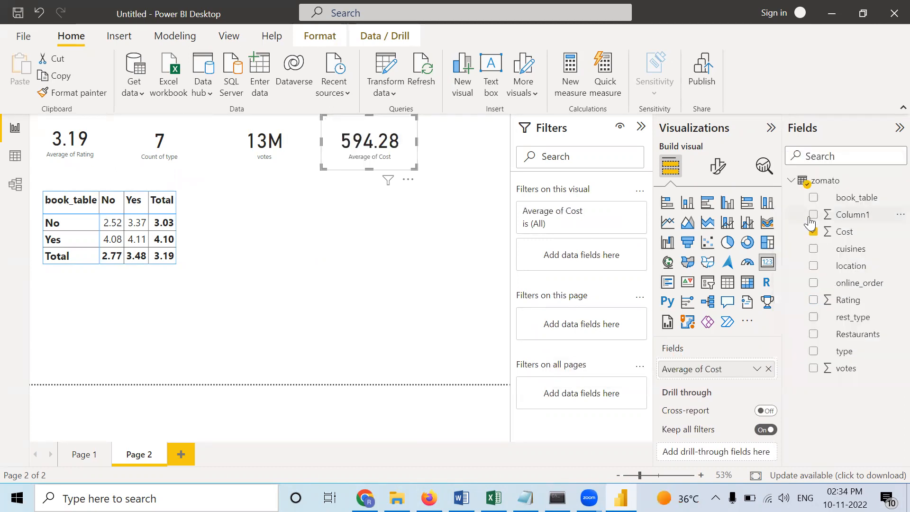
click(370, 280)
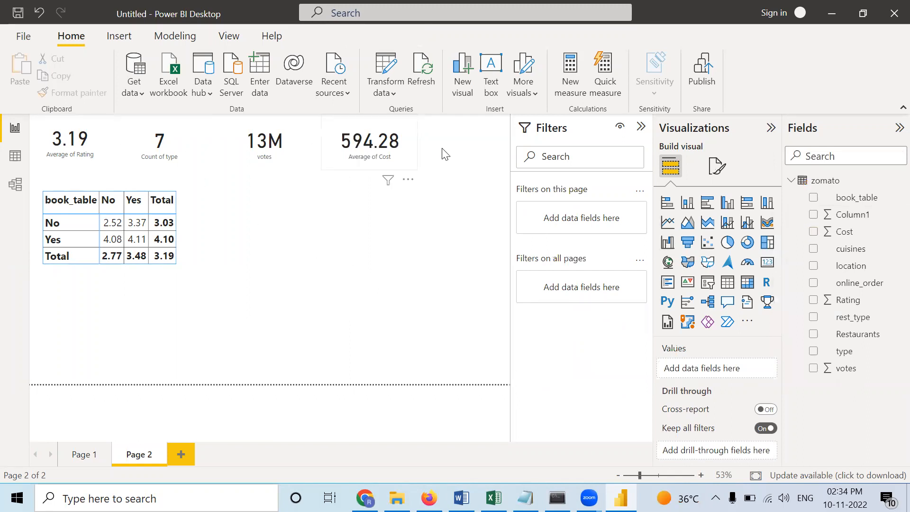
- Insert a donut chart, place it beneath the votes card beside the matrix, and enlarge it
click(747, 243)
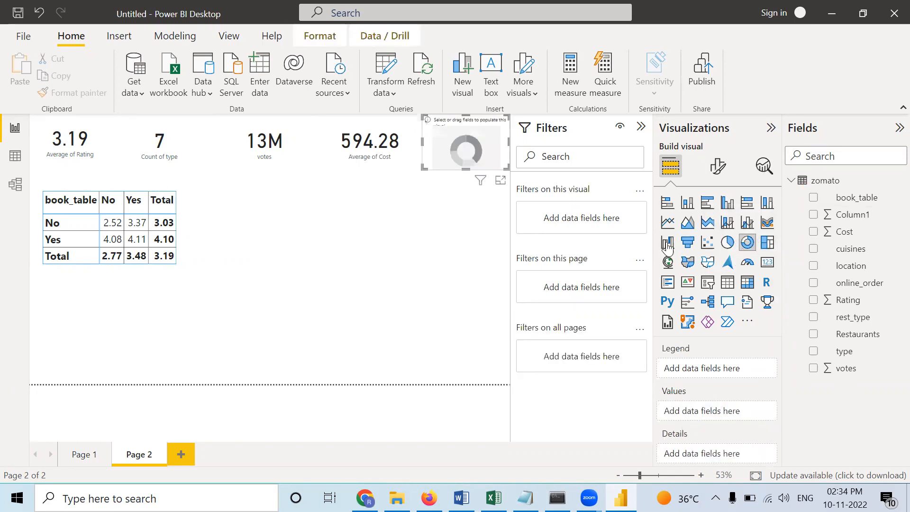
drag(464, 142, 277, 216)
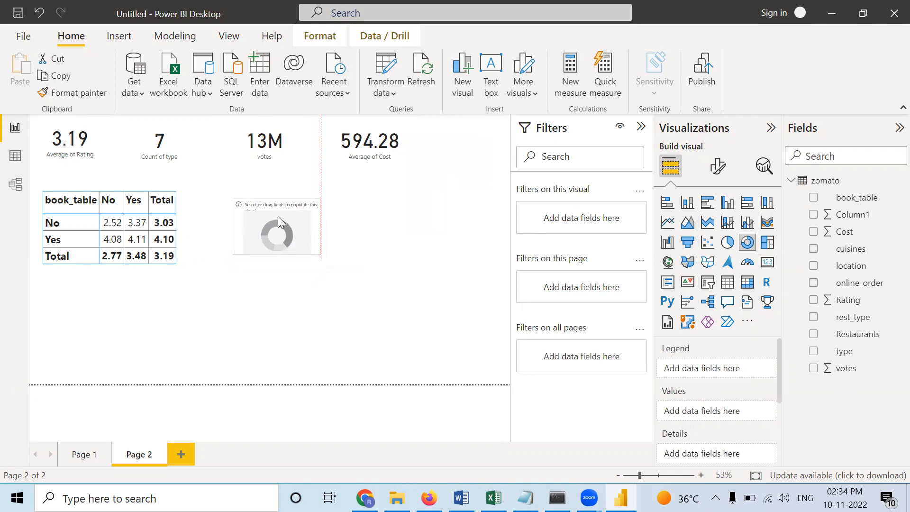
drag(319, 242, 352, 293)
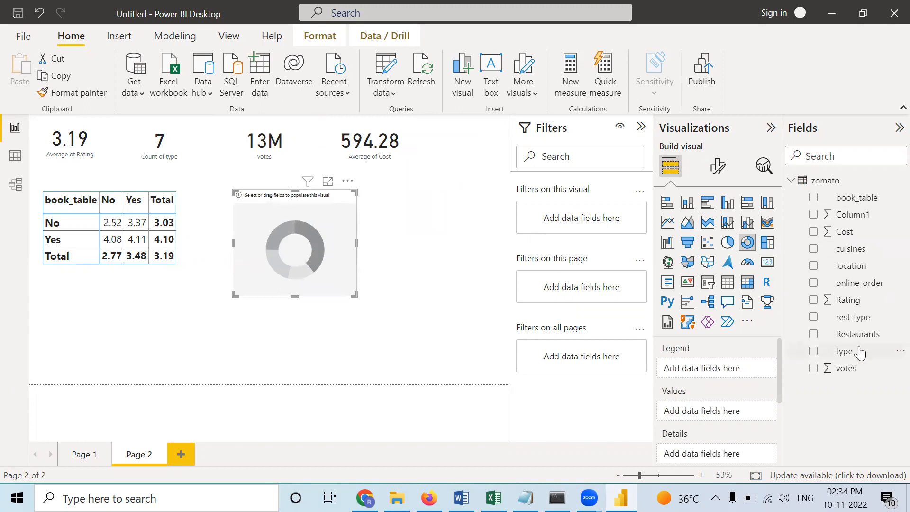
- Fill the donut chart with type as legend and the Average of Cost as values, and widen the chart
drag(854, 352, 701, 368)
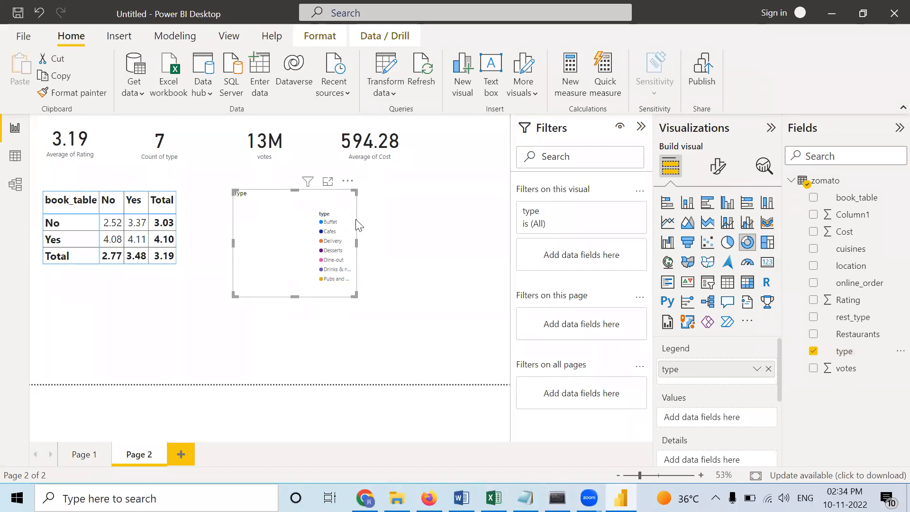
drag(845, 233, 719, 419)
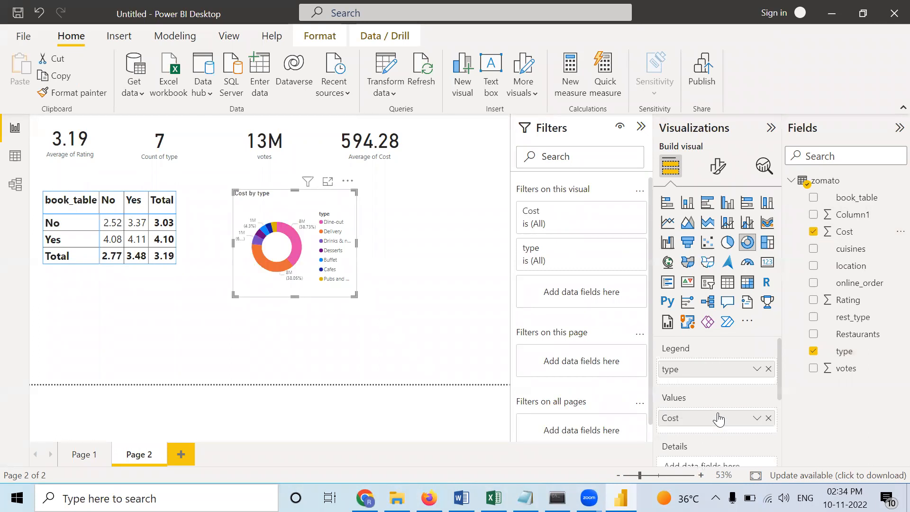
drag(354, 294, 432, 309)
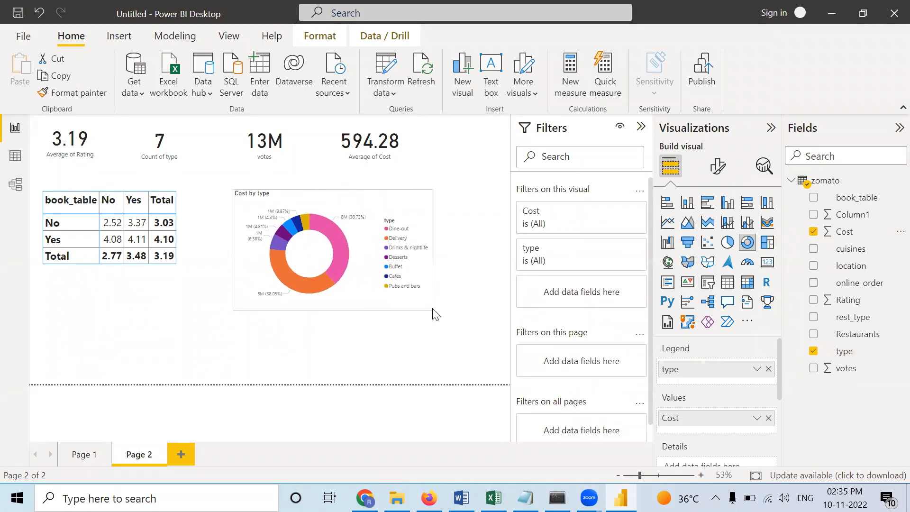
right_click(703, 420)
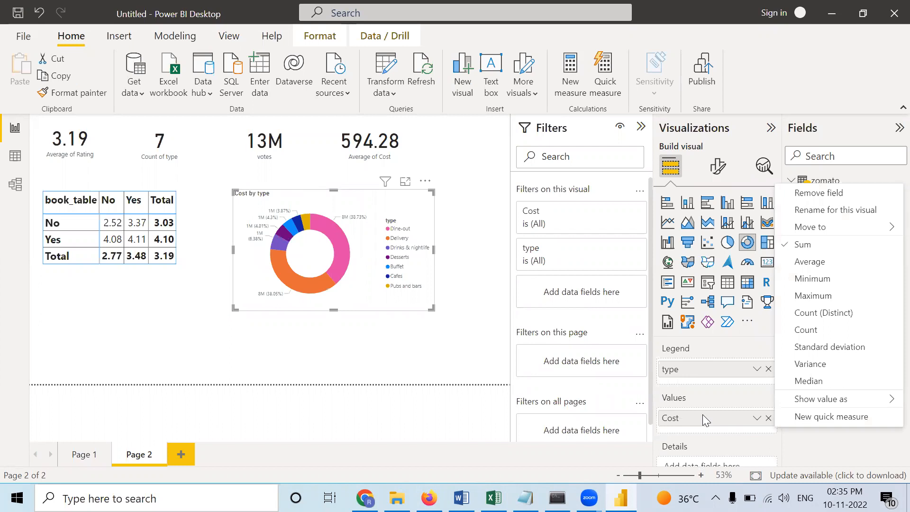
click(805, 262)
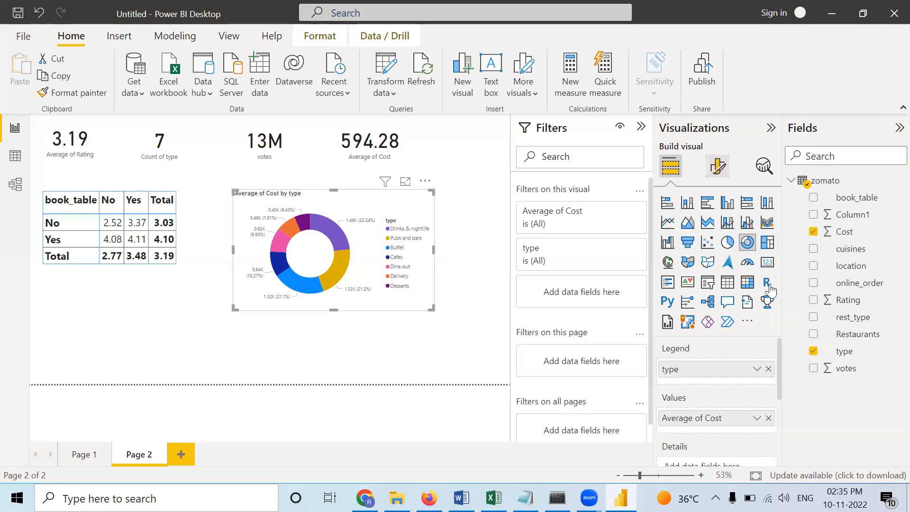
- Recolor the donut chart's Pubs and bars slice black
click(718, 168)
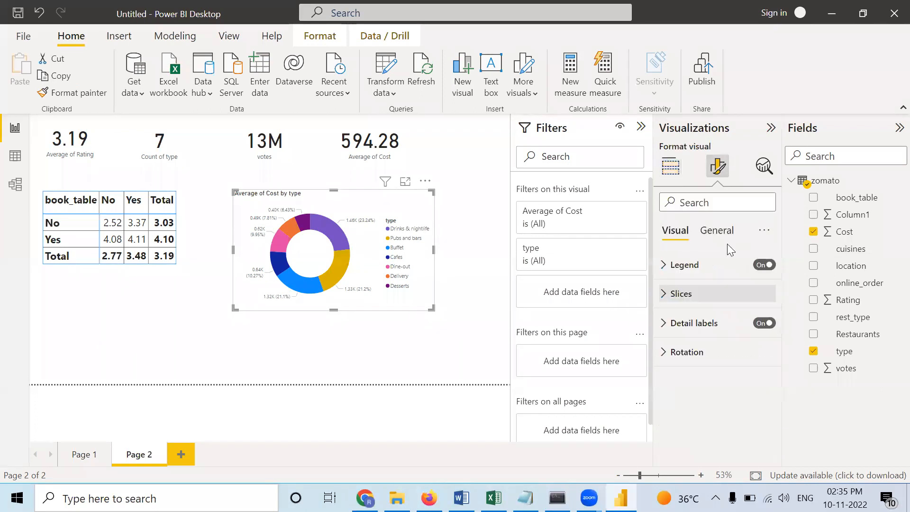
click(675, 294)
scroll(740, 348, down, 1)
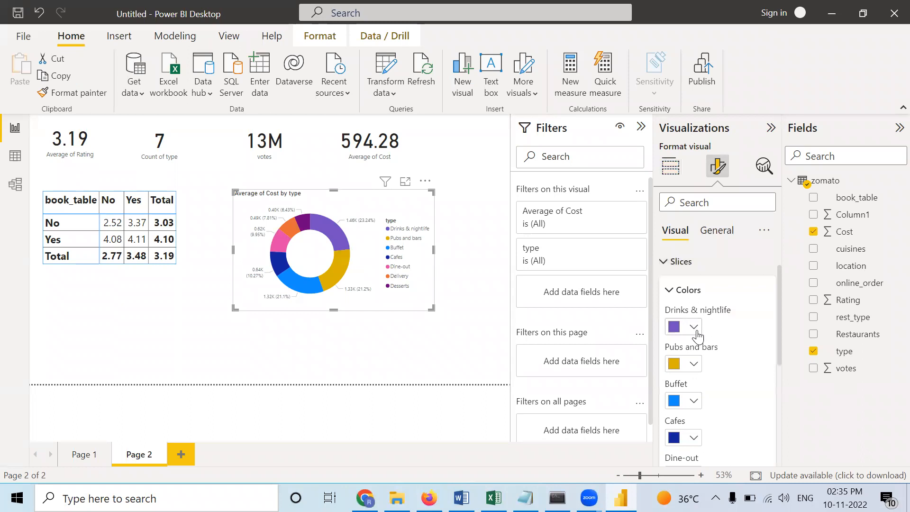
click(693, 327)
click(696, 368)
click(696, 368)
click(707, 306)
- Recolor the donut chart's Delivery slice with a custom teal green, #36E6AB
scroll(716, 393, down, 2)
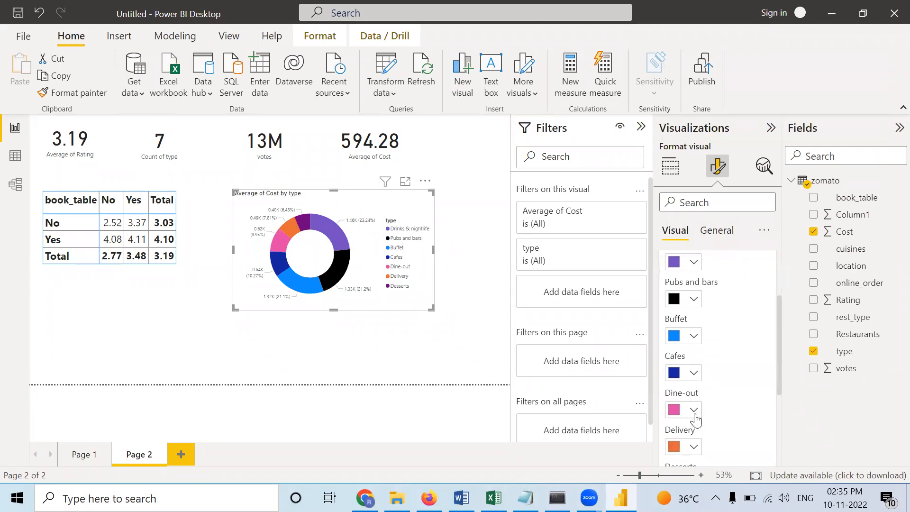
click(694, 448)
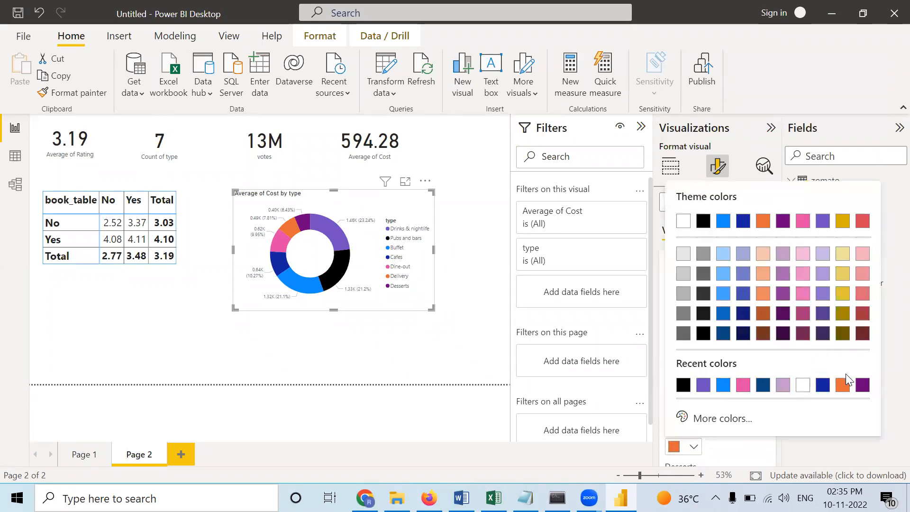
click(722, 419)
drag(744, 365, 762, 366)
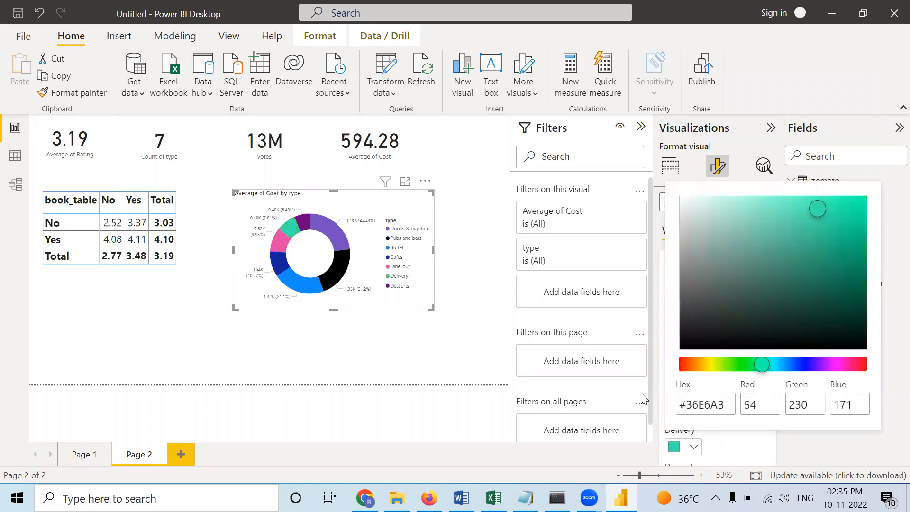
click(435, 413)
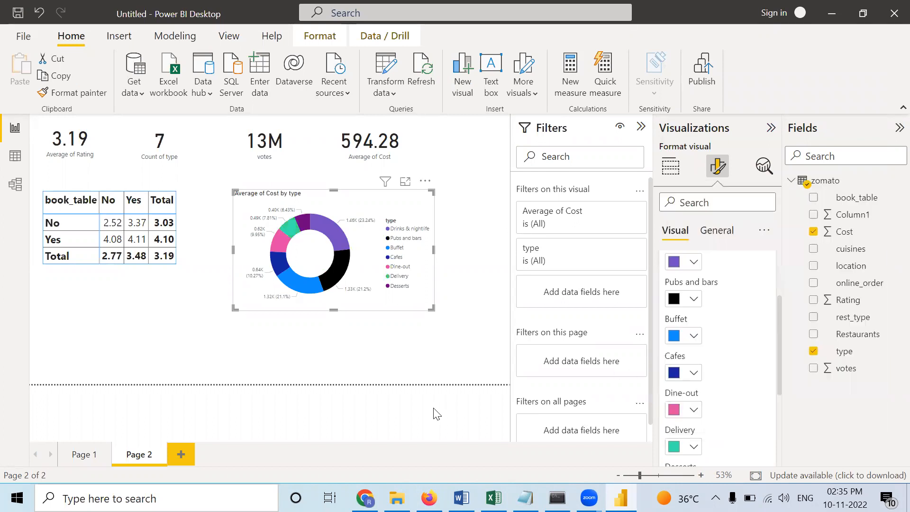
click(448, 357)
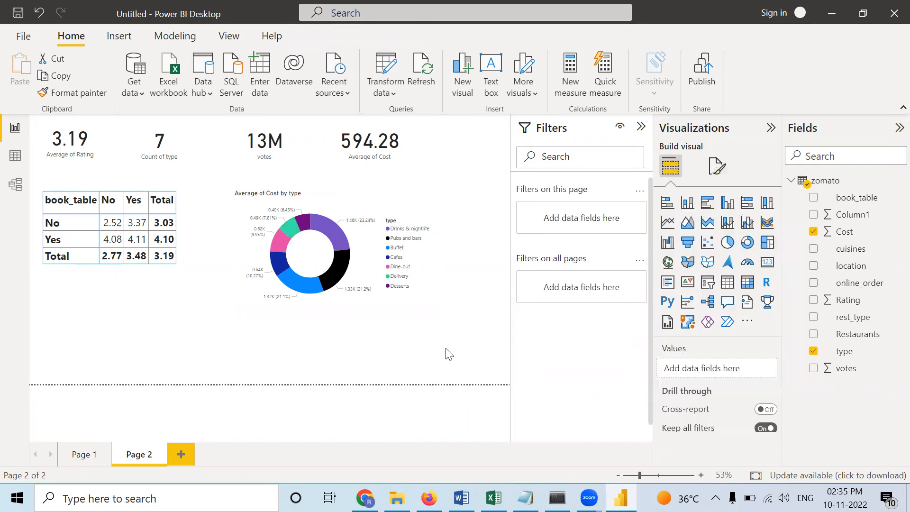
- Move the donut chart slightly up toward the cards and go to Page 1 of the report
drag(353, 283, 355, 265)
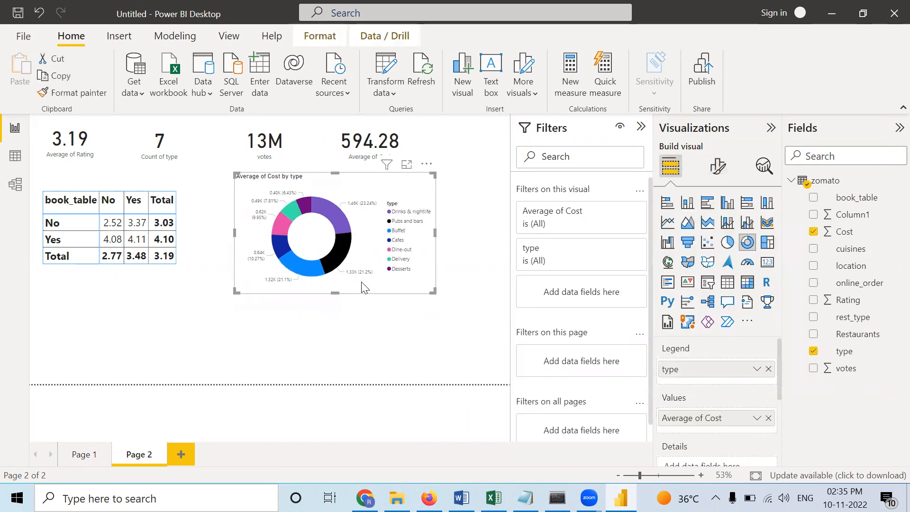
click(380, 314)
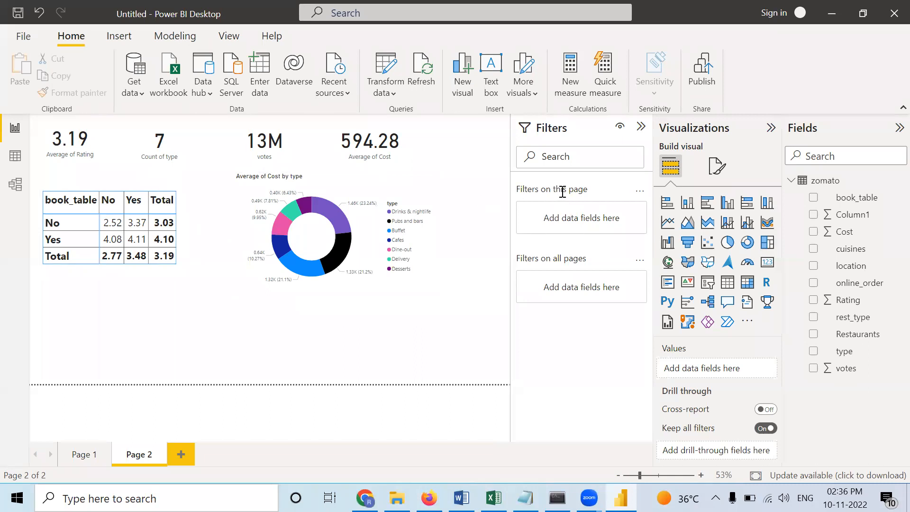
click(73, 459)
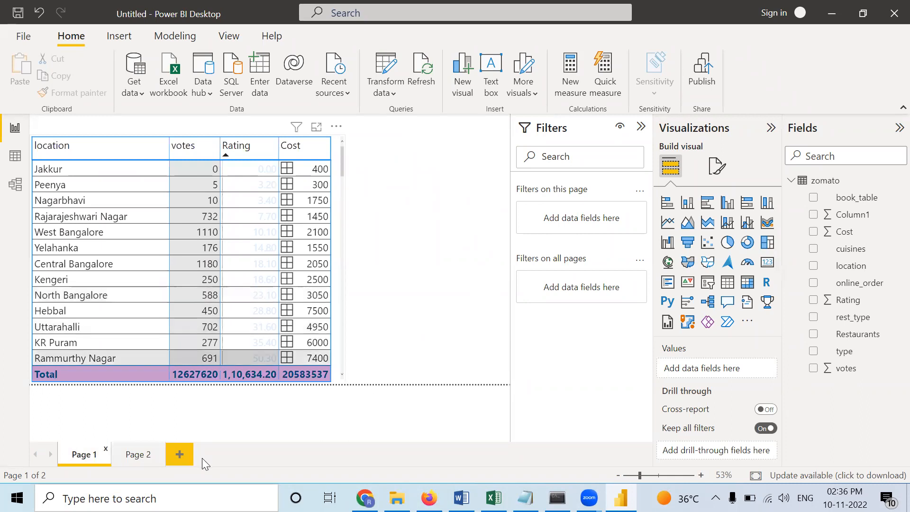
- Go to Page 2 and expand the Average of Cost filter of the donut chart
click(138, 456)
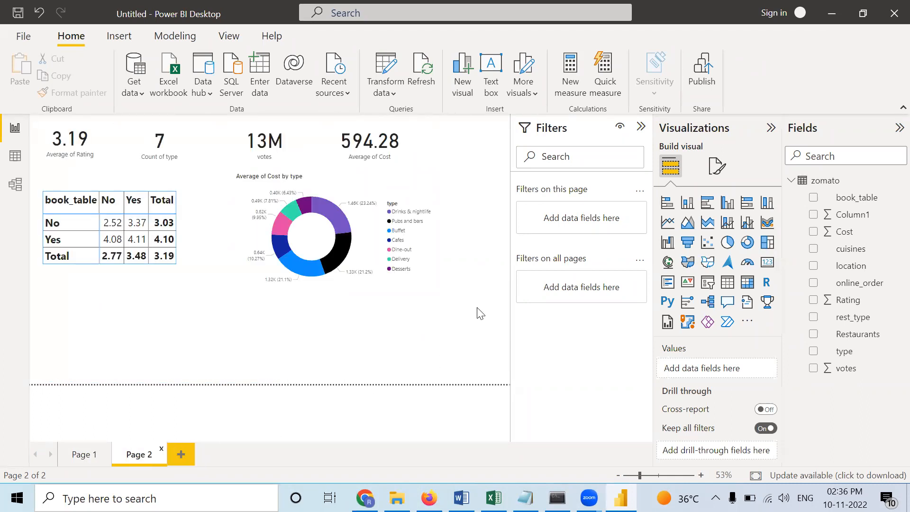
click(371, 248)
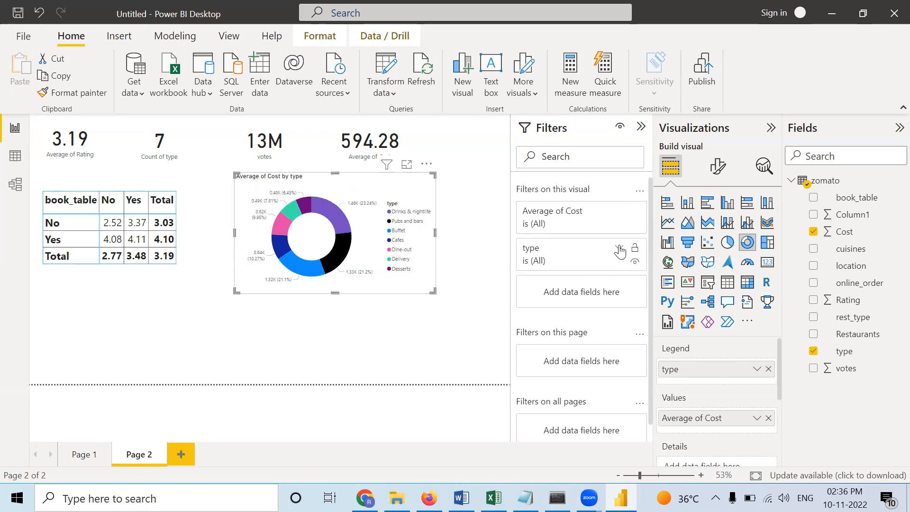
click(619, 211)
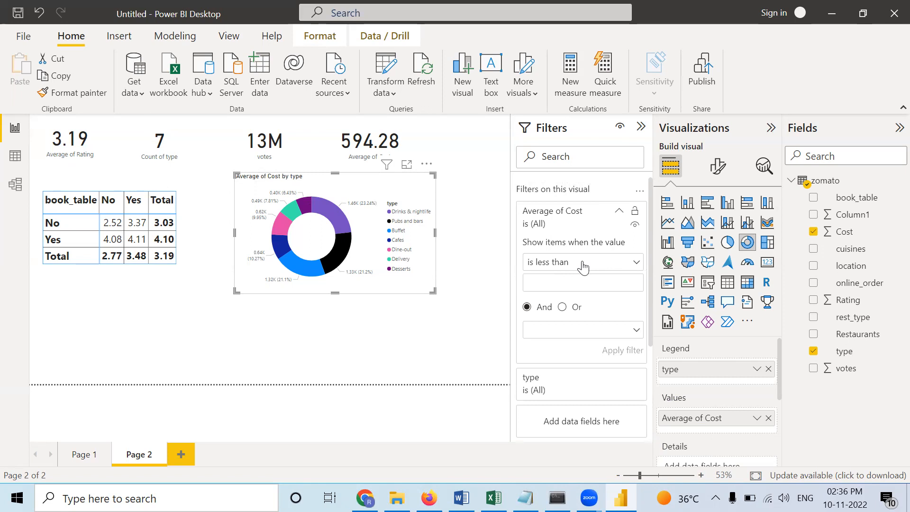
click(547, 279)
text(1)
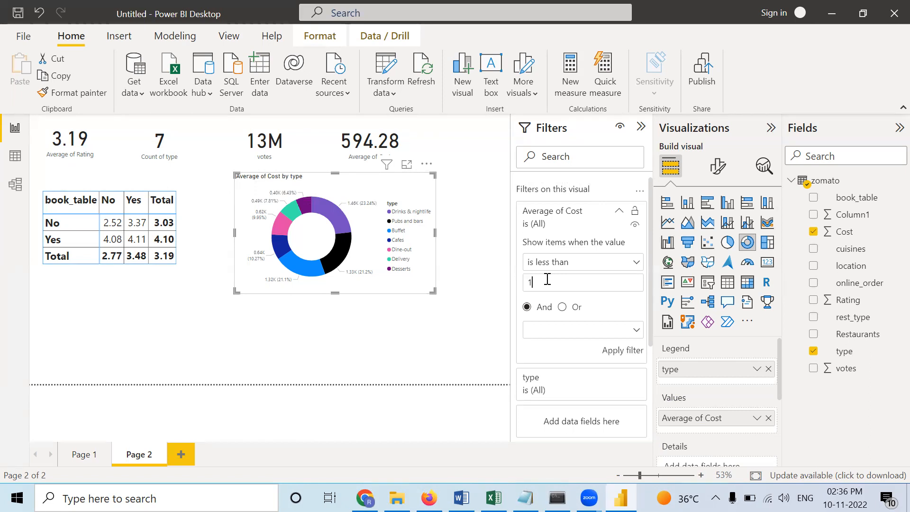
text(K)
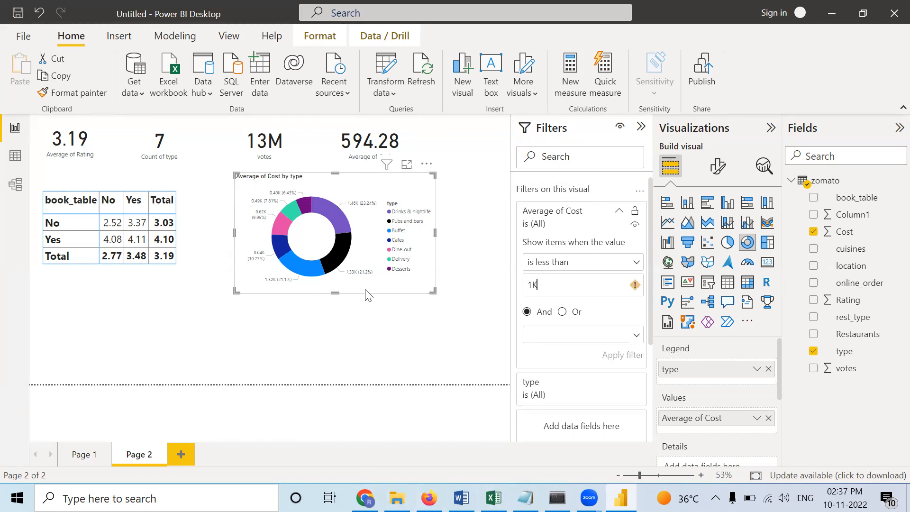
key(BackSpace)
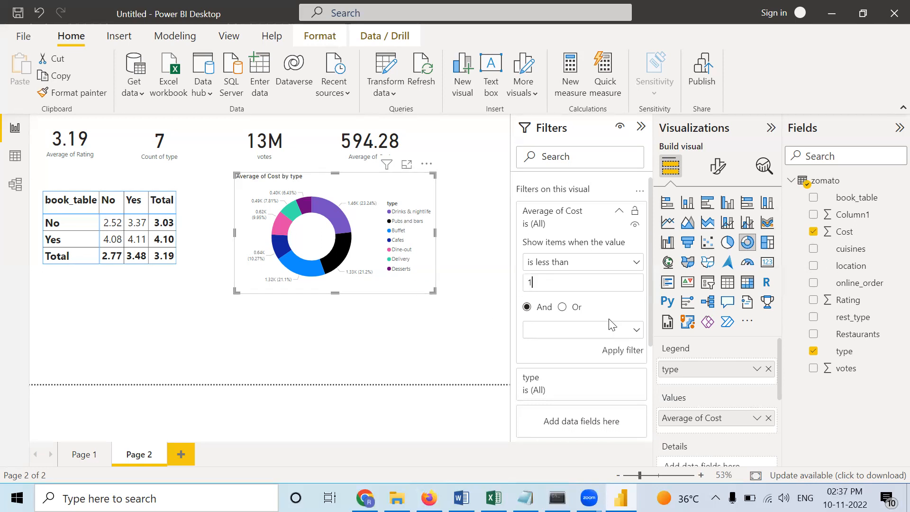
- Apply an "is not blank" condition to the donut chart's Average of Cost filter and deselect the chart
click(568, 268)
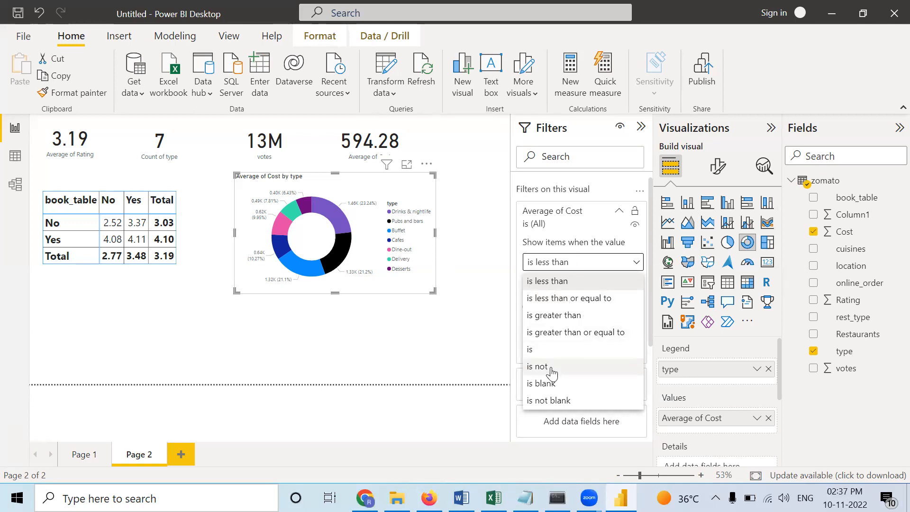
click(553, 400)
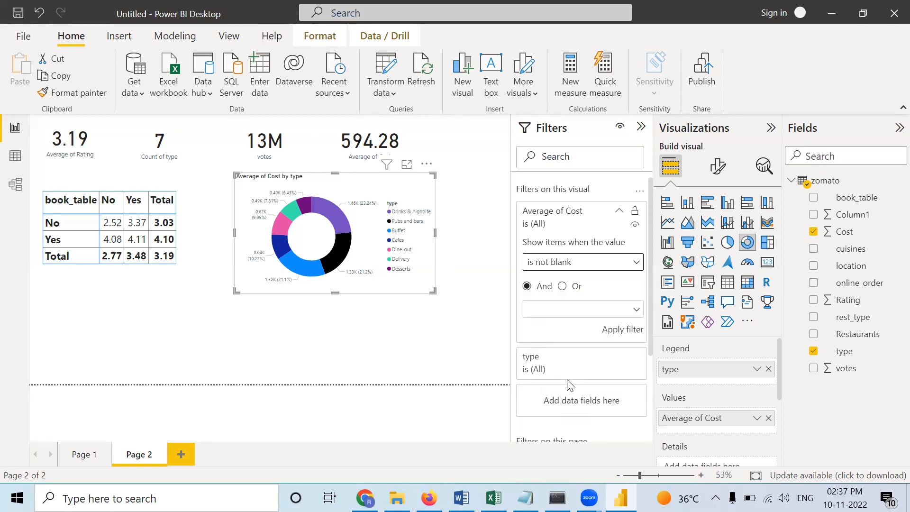
click(618, 330)
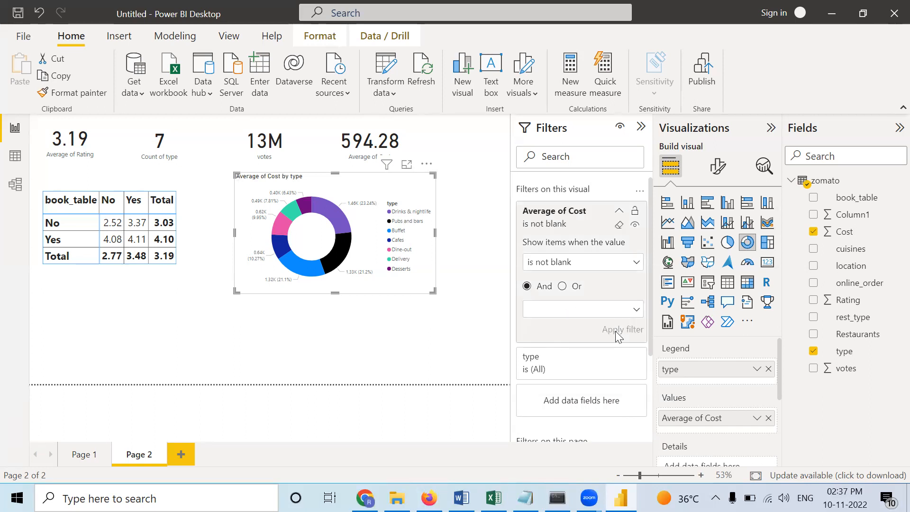
click(490, 233)
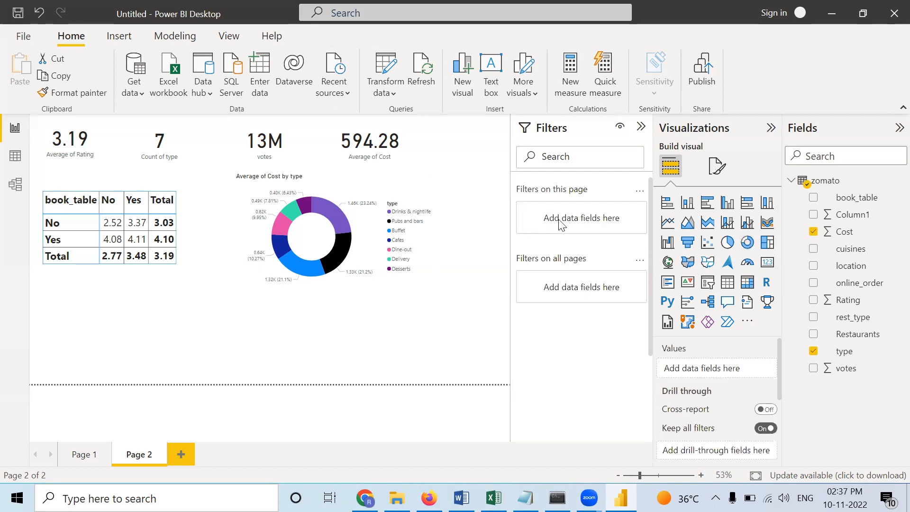
- Filter the donut chart's type to Cafes, Delivery, Desserts, Dine-out and Drinks & nightlife with basic filtering
click(367, 247)
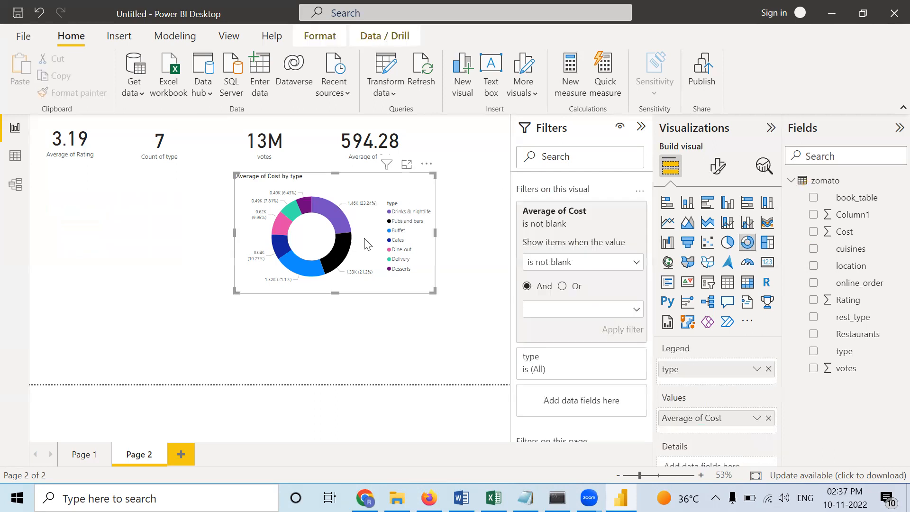
scroll(557, 307, down, 3)
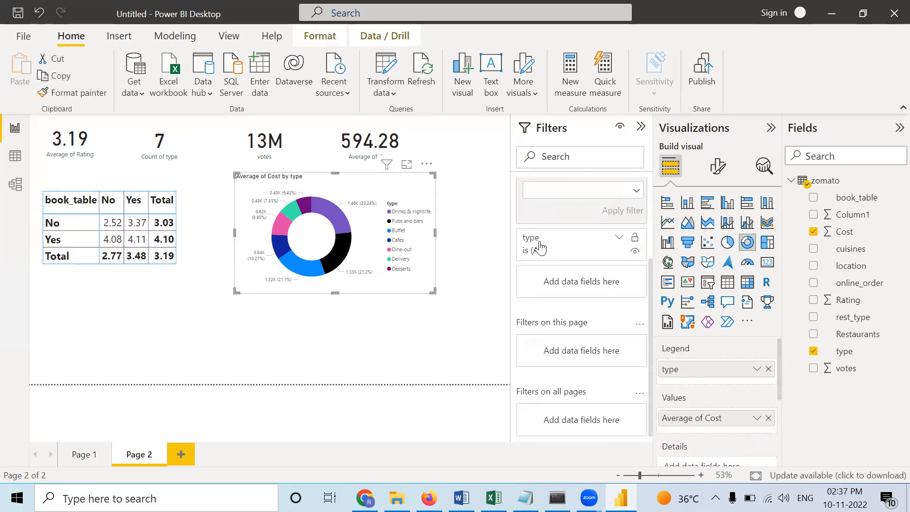
click(604, 245)
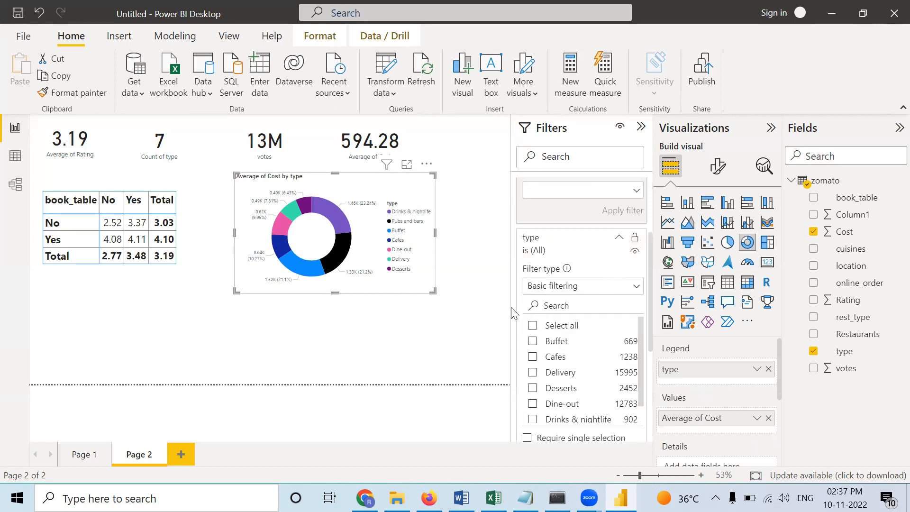
scroll(557, 362, down, 1)
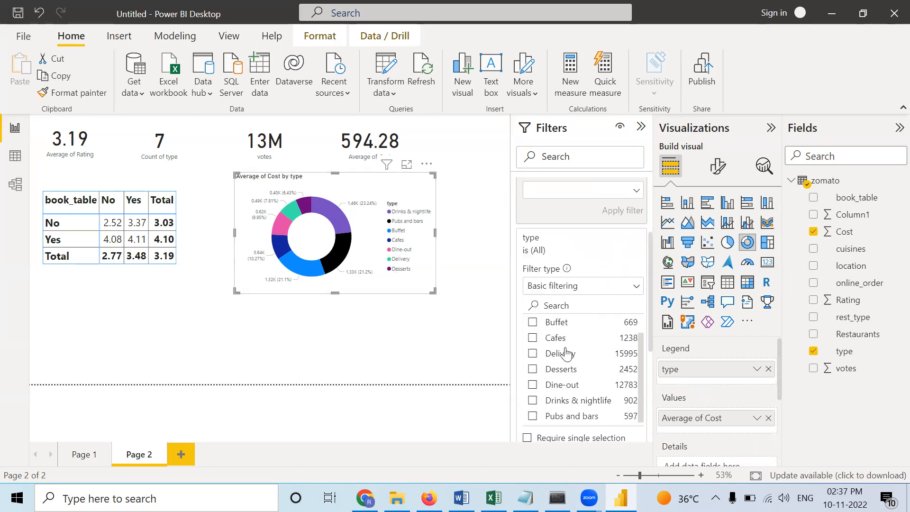
click(534, 339)
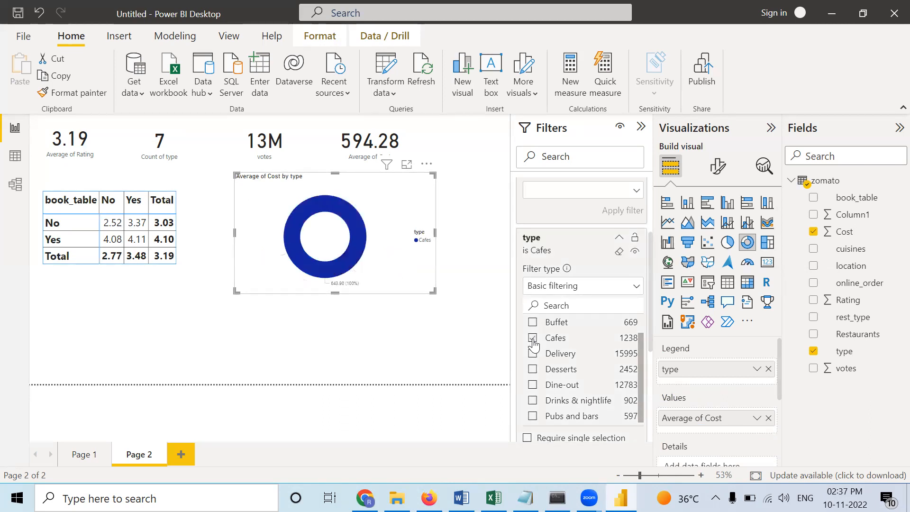
click(532, 353)
click(532, 370)
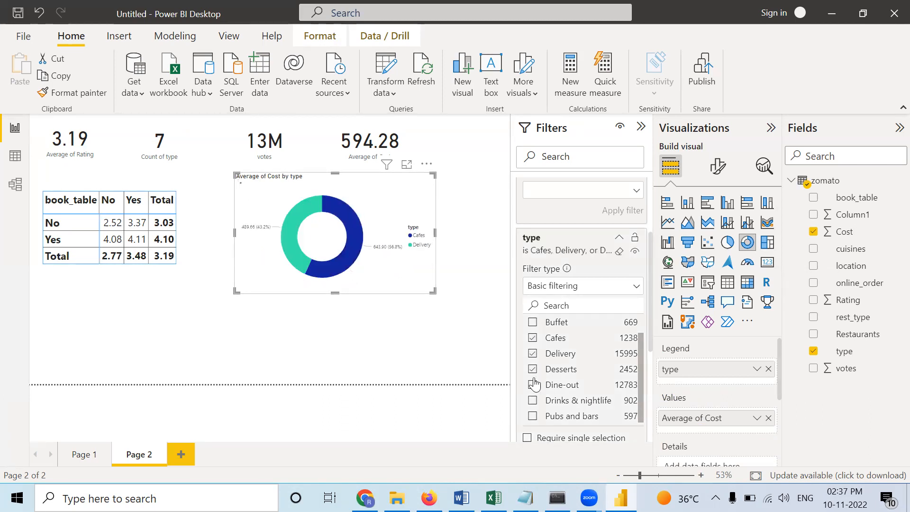
click(533, 385)
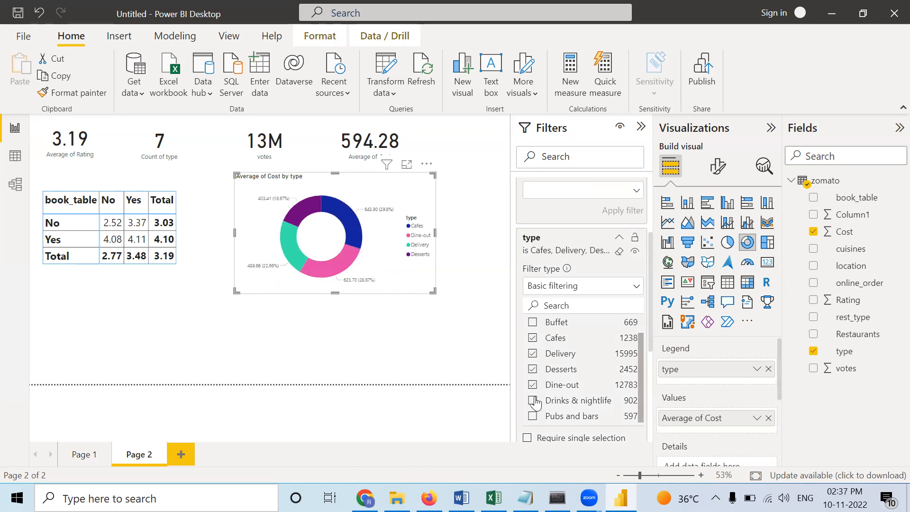
click(533, 401)
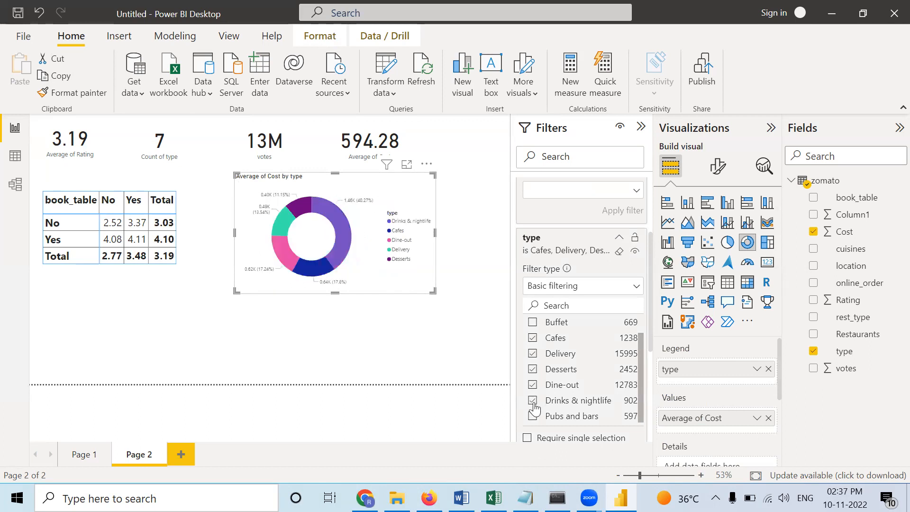
- Change the donut chart's type filter to Top N, showing the top 3 by Rating, and apply it
click(587, 287)
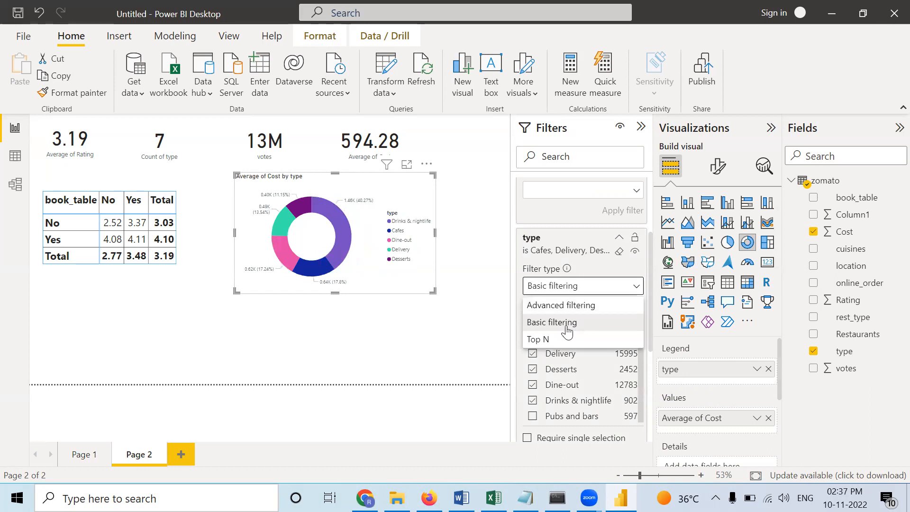
click(559, 340)
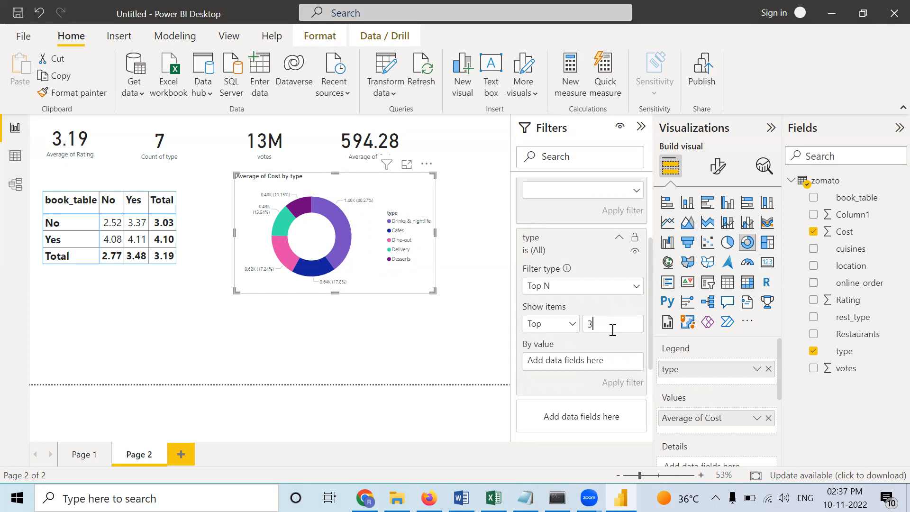
drag(855, 300, 617, 363)
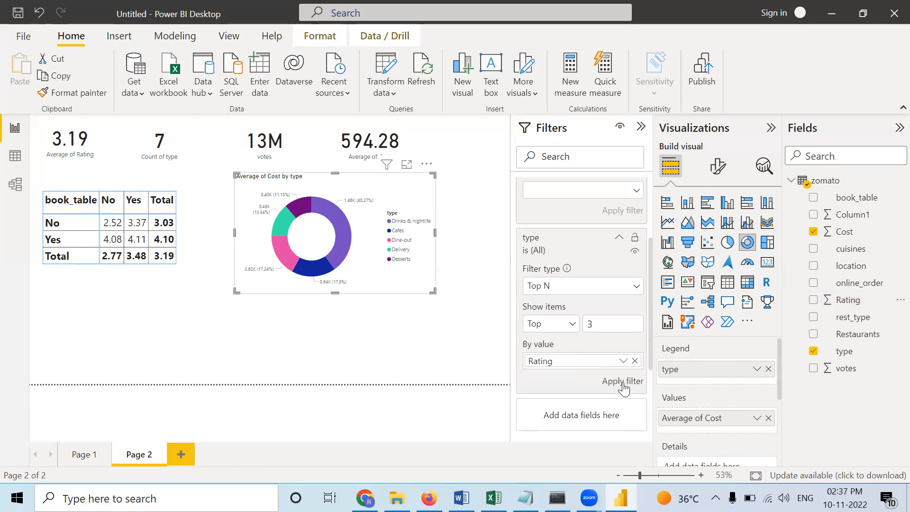
click(623, 382)
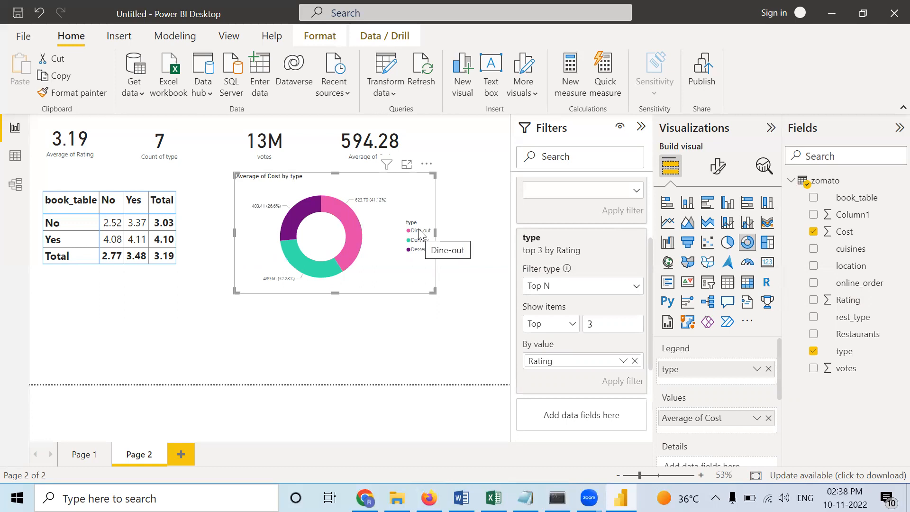
- Remove Rating from the Top N filter, then try Basic and Advanced filtering for type and review the advanced conditions
click(635, 361)
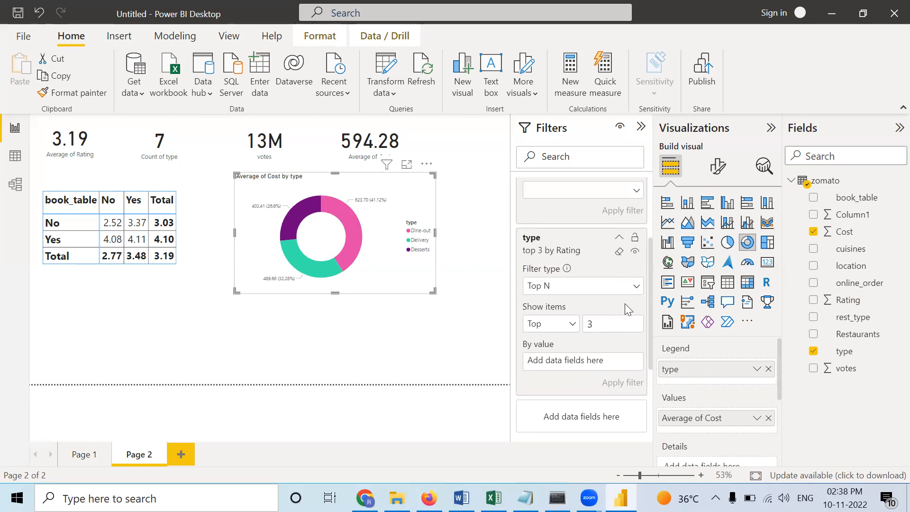
scroll(625, 307, up, 3)
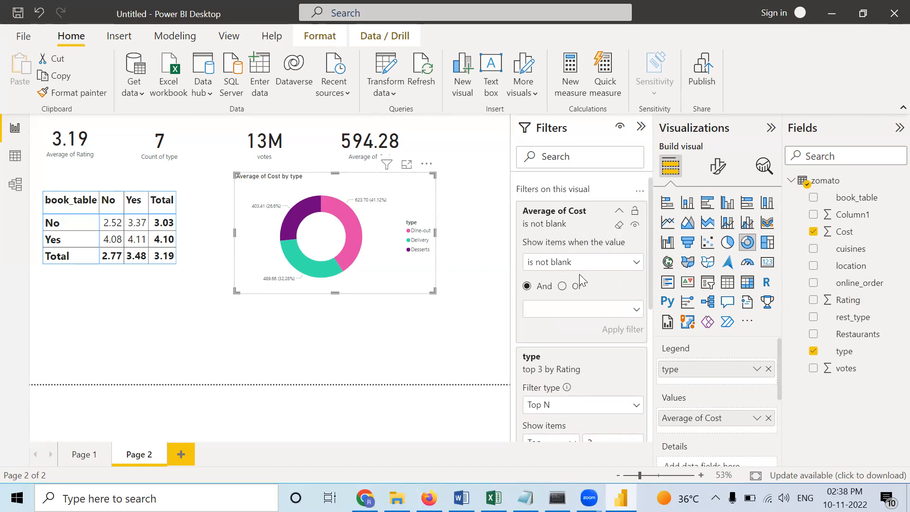
scroll(579, 274, down, 3)
click(591, 247)
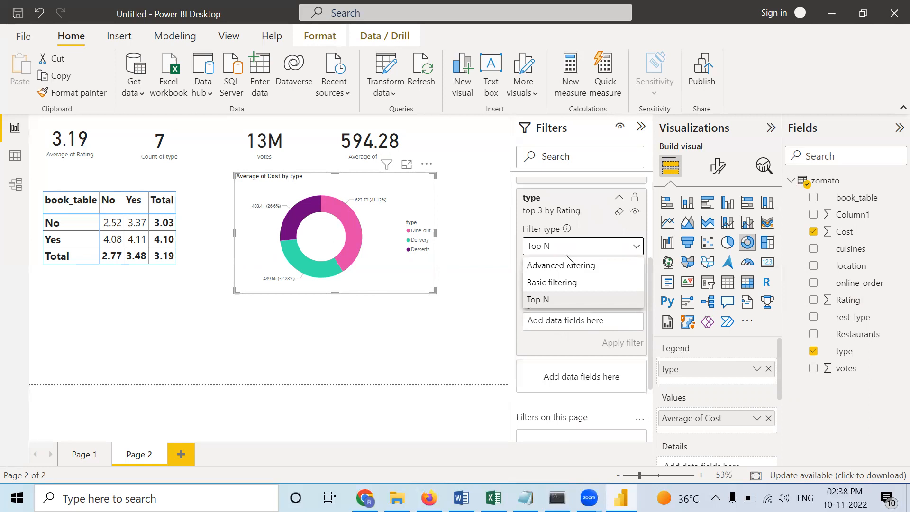
click(563, 284)
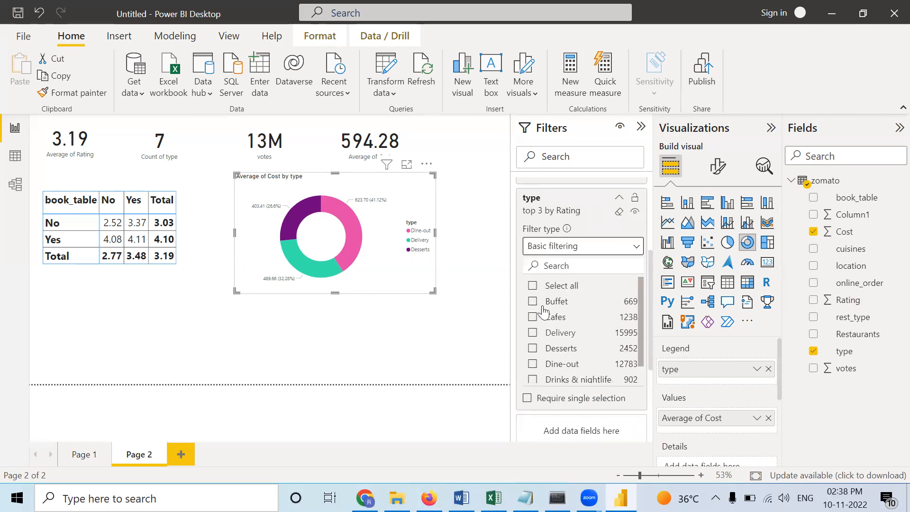
click(591, 247)
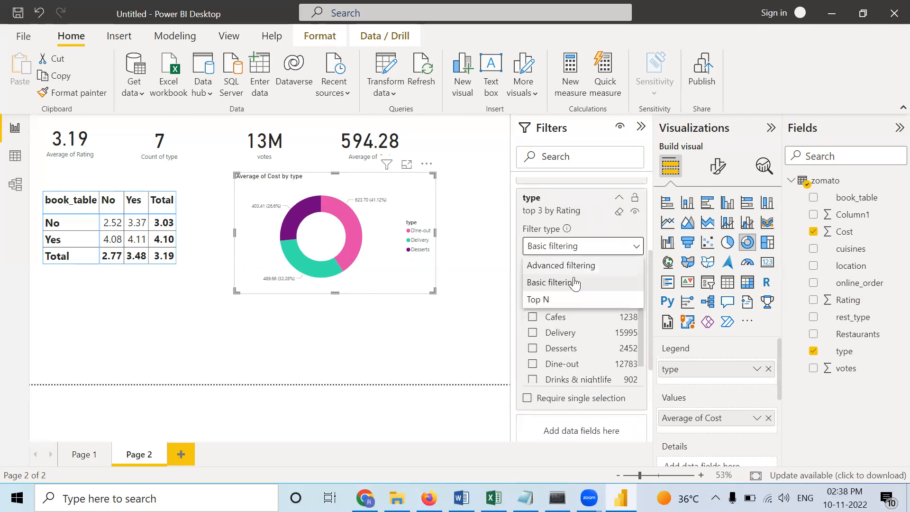
click(561, 266)
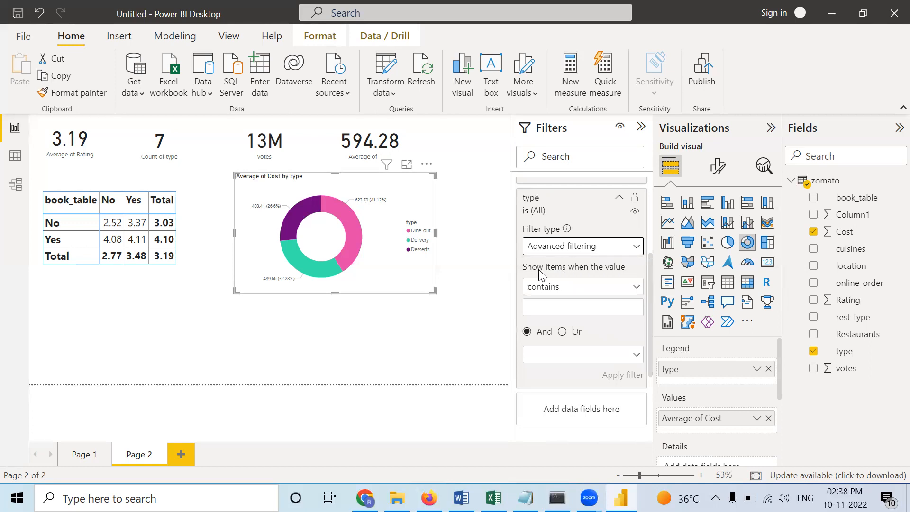
click(590, 291)
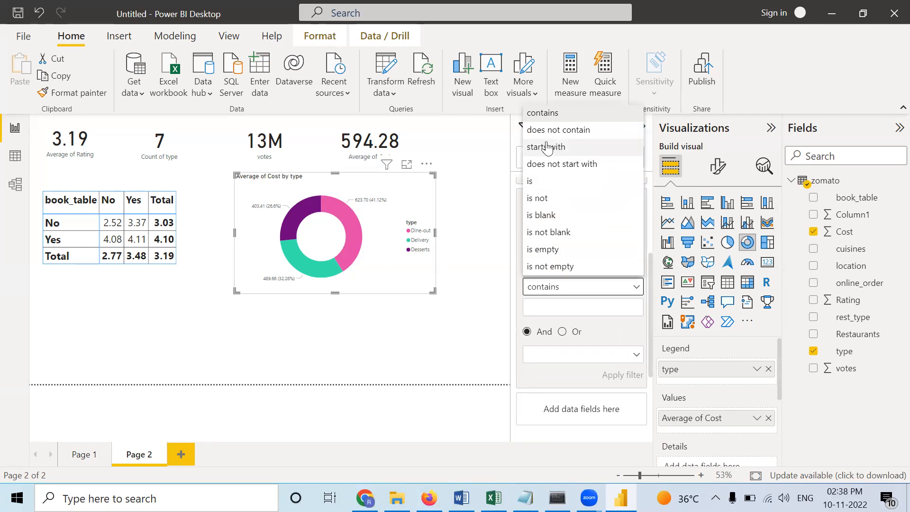
click(491, 342)
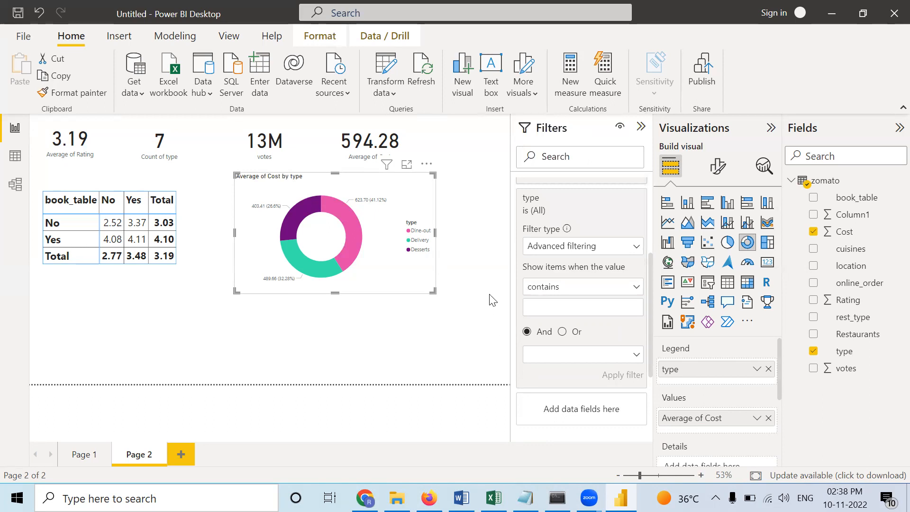
scroll(545, 315, up, 3)
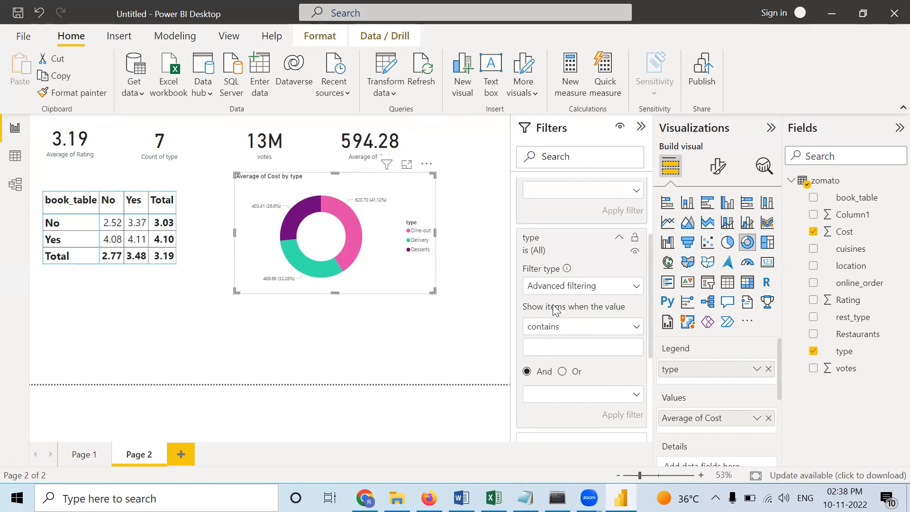
scroll(558, 306, up, 2)
scroll(558, 306, down, 4)
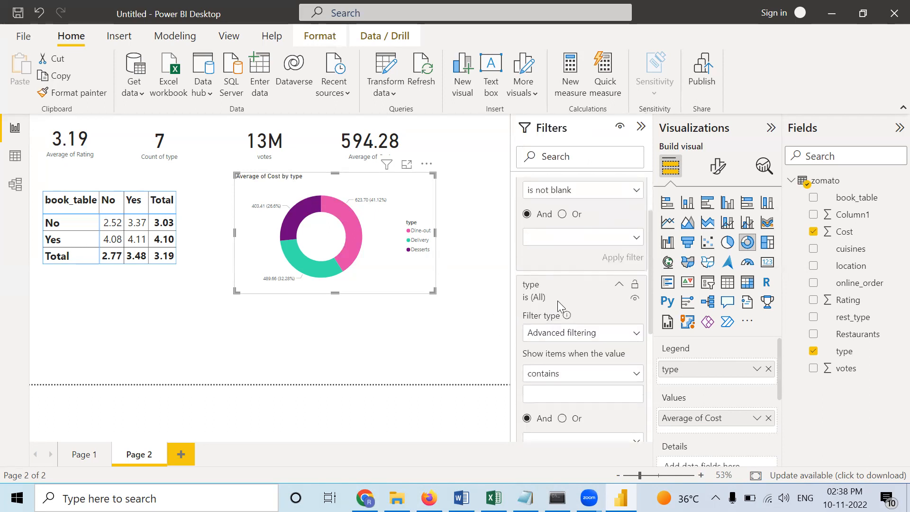
- Switch the donut chart's type filter back to Top N and remove Rating as its ranking value
click(616, 286)
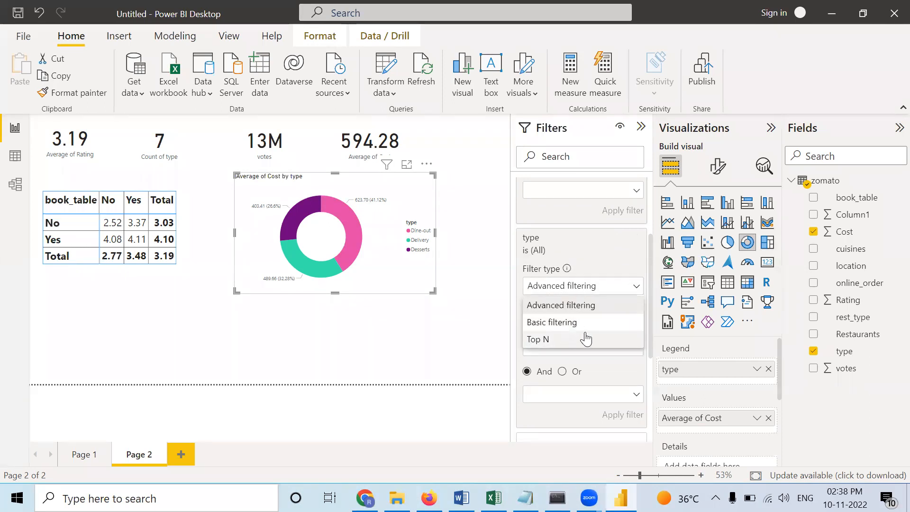
click(586, 340)
click(597, 324)
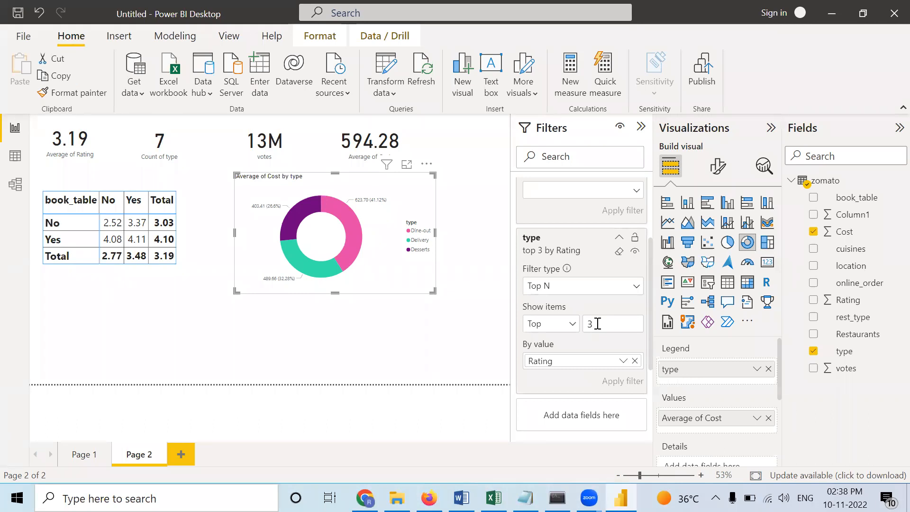
click(634, 361)
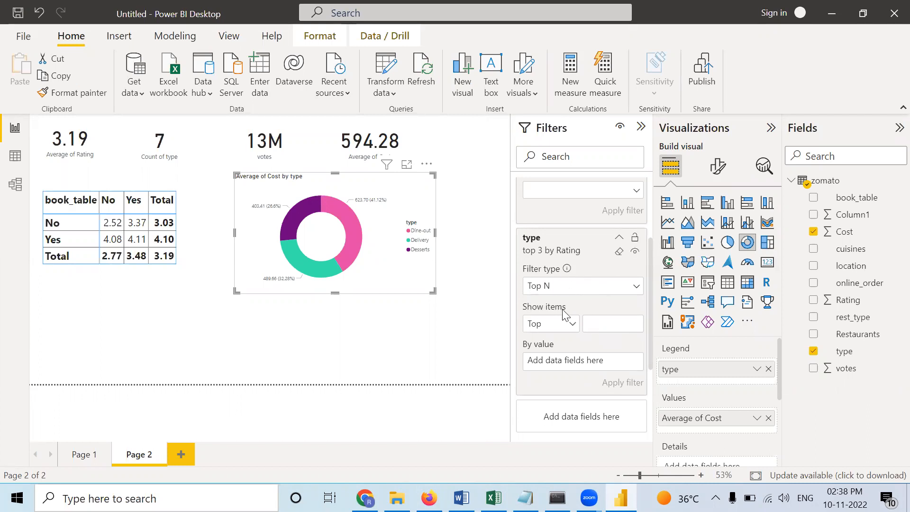
- Set the type filter to show the bottom 3 items by Cost and apply it
click(570, 326)
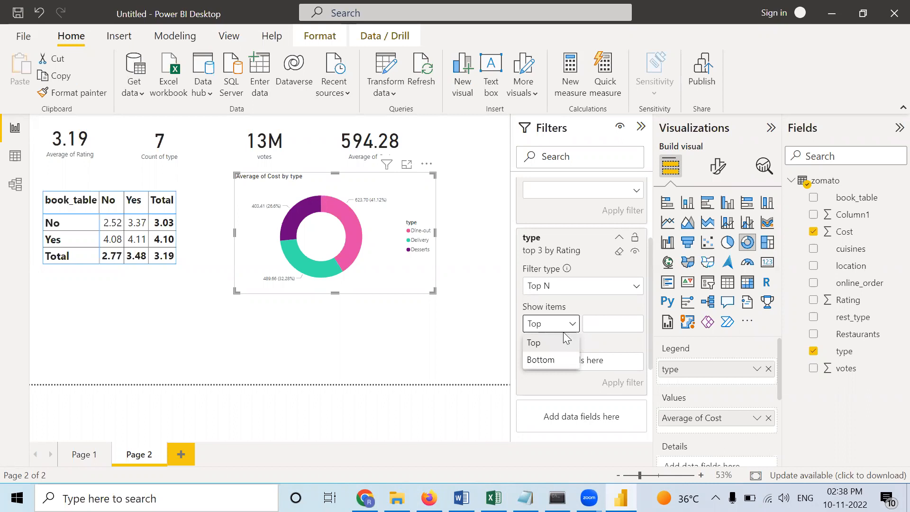
click(549, 361)
click(593, 325)
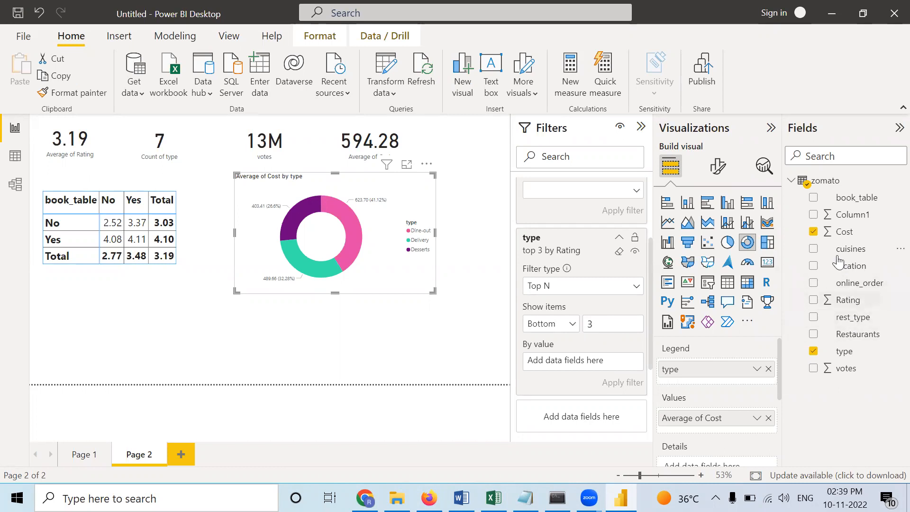
drag(844, 232, 595, 359)
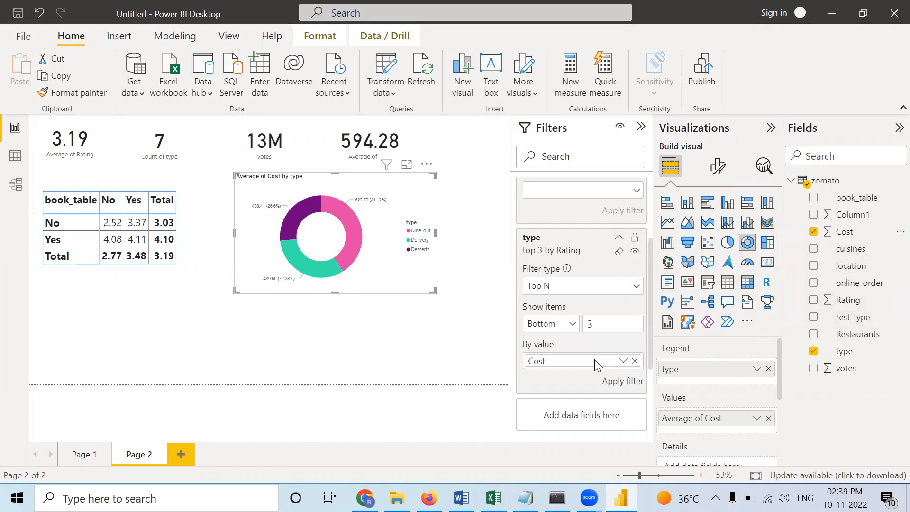
click(623, 382)
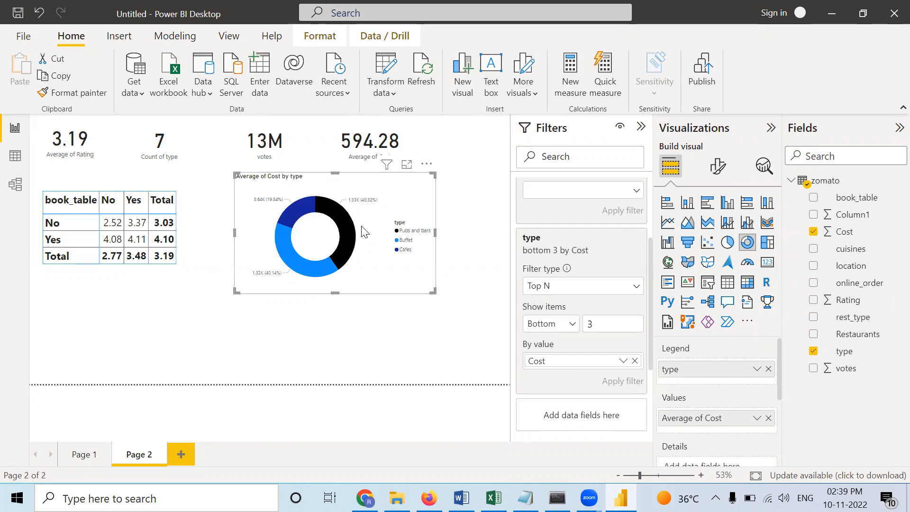
- Change the donut chart's Top N type filter to show the top 7 items by Cost and apply it
click(635, 360)
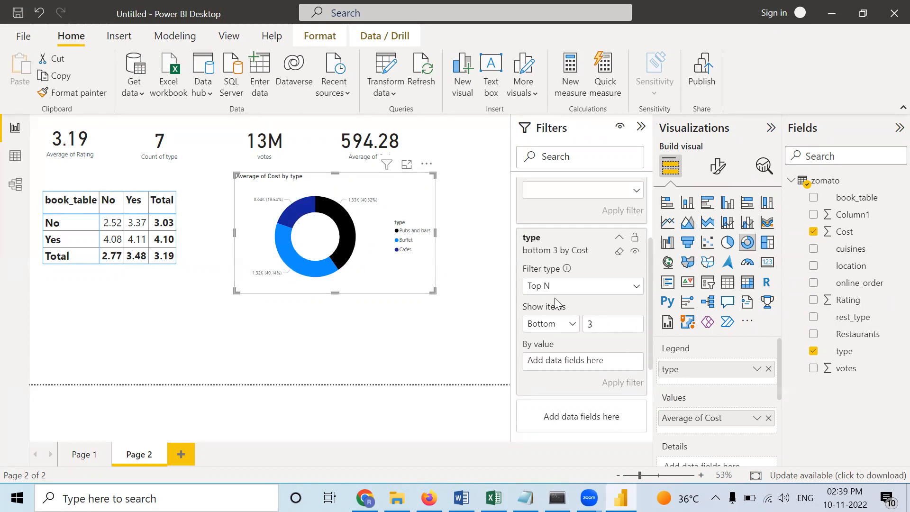
double_click(590, 327)
click(562, 328)
click(554, 340)
click(564, 326)
click(564, 326)
click(550, 345)
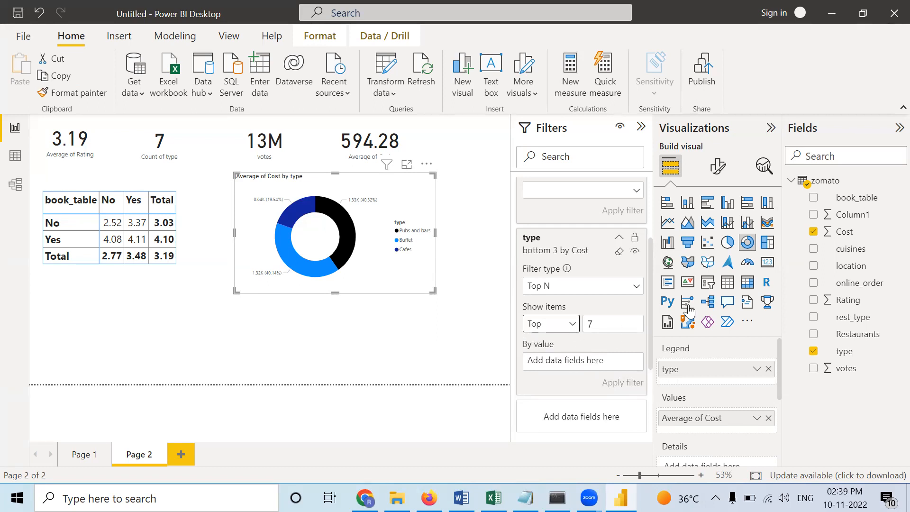
drag(860, 233, 610, 352)
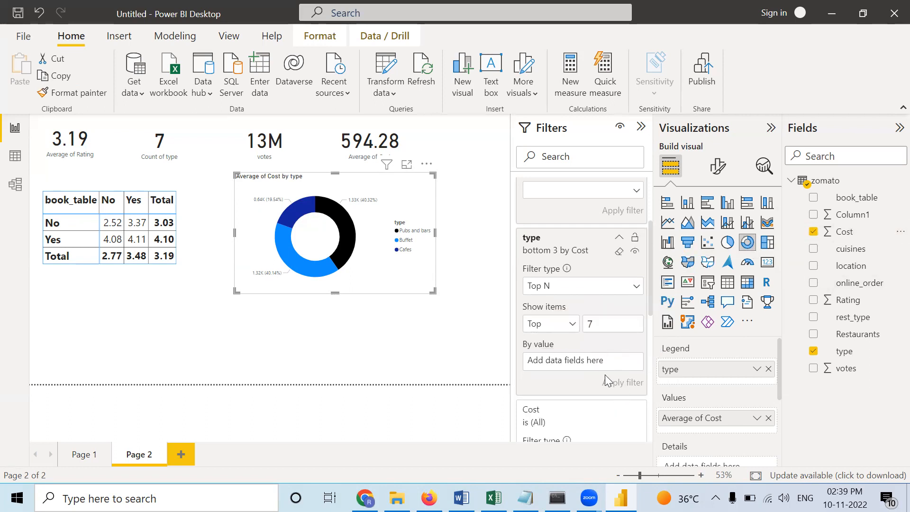
drag(853, 232, 616, 364)
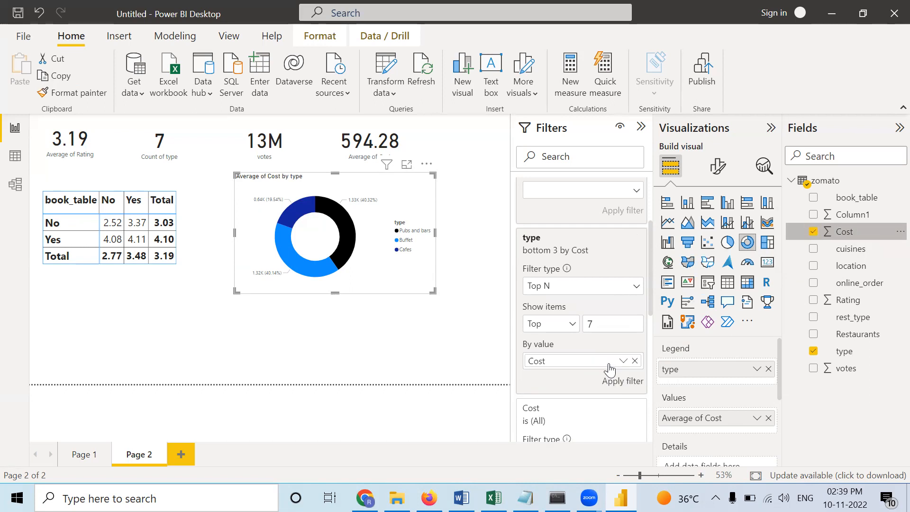
click(623, 382)
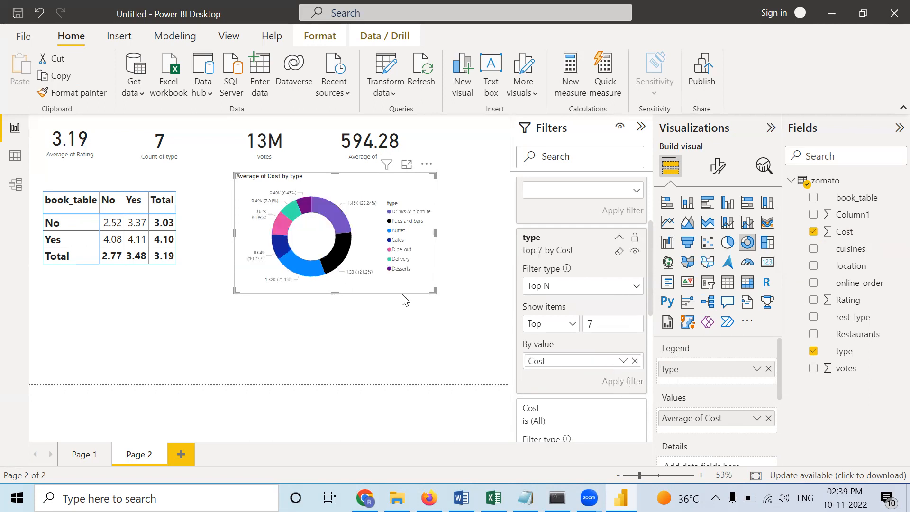
- Collapse the type filter's details and deselect the donut chart to reach the page-level filters
click(618, 238)
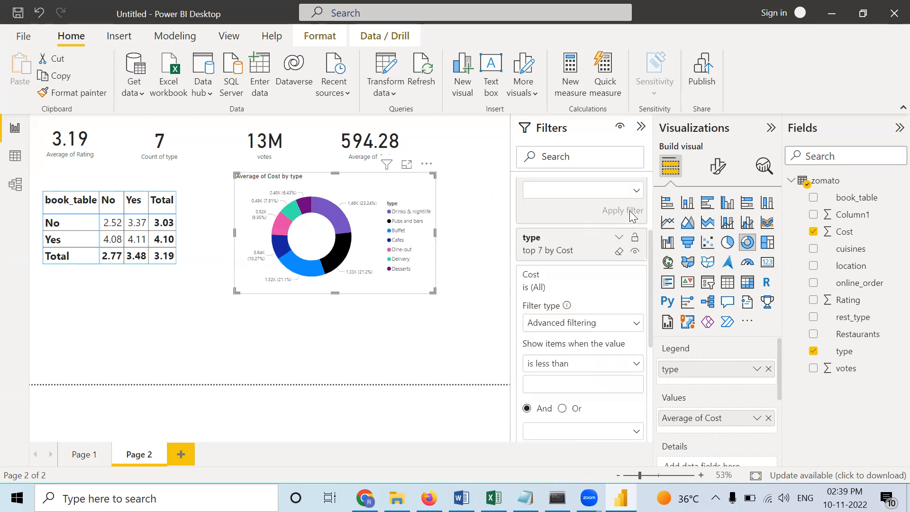
click(618, 237)
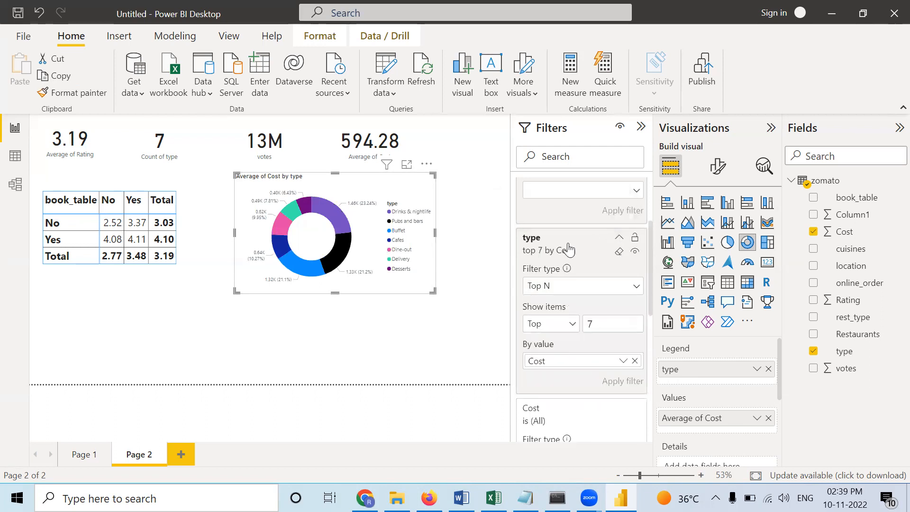
click(620, 243)
scroll(534, 223, up, 5)
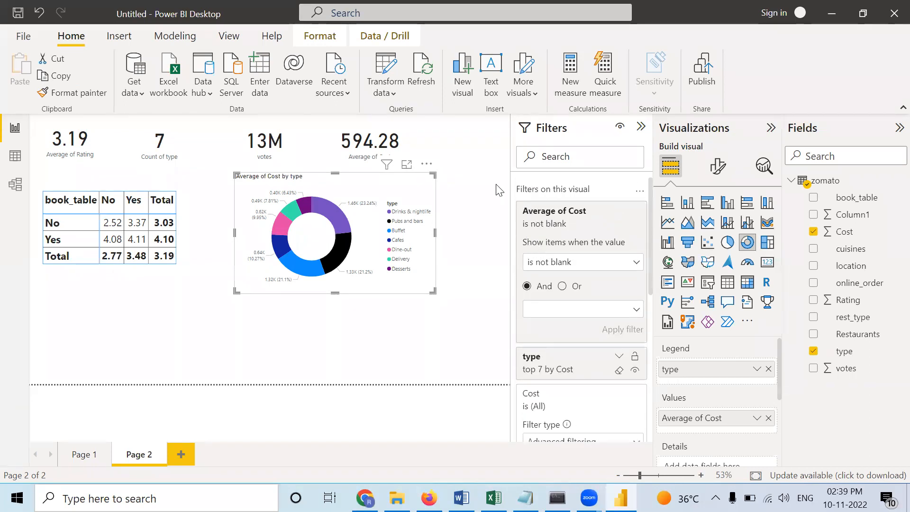
click(430, 337)
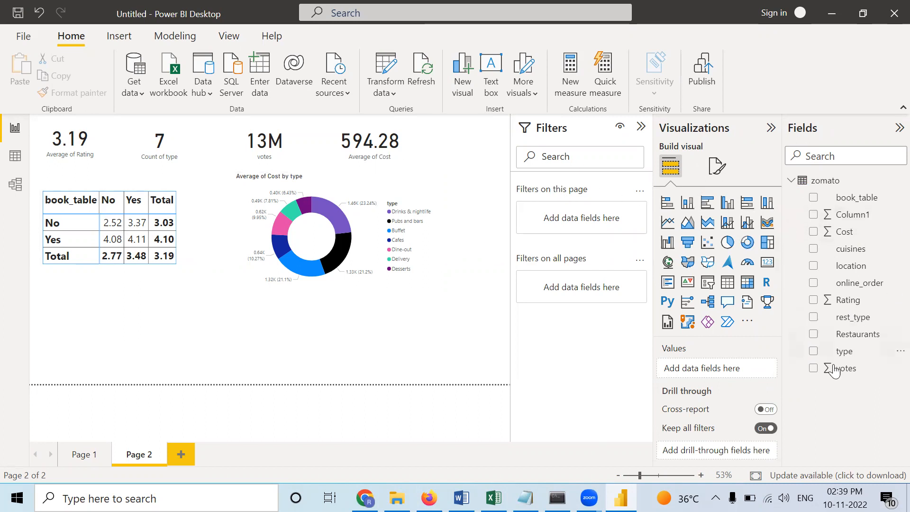
- Add votes as a filter on this page with the condition "is less than" 100 and apply it
drag(845, 373, 578, 220)
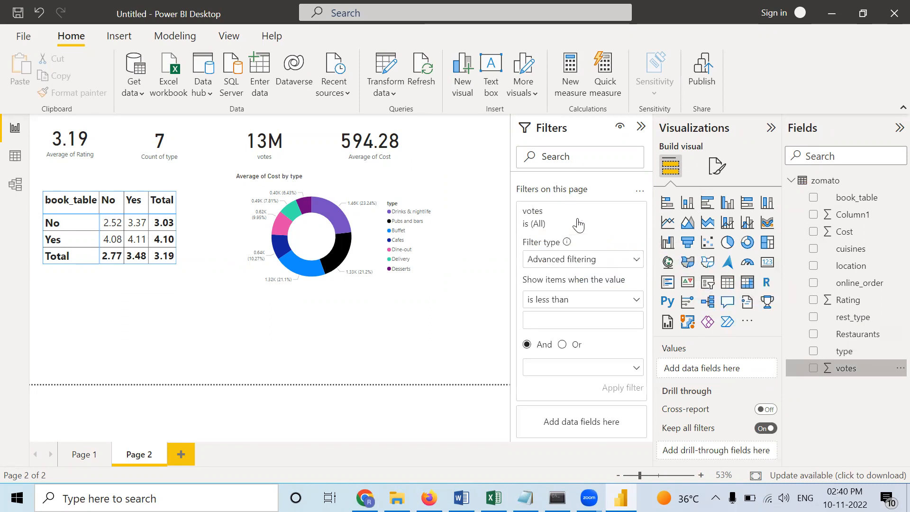
click(556, 323)
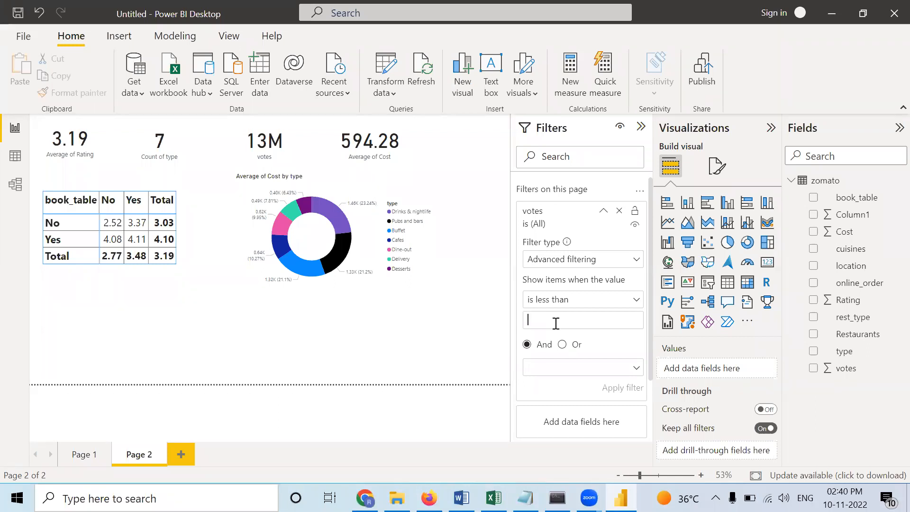
text(100)
click(620, 389)
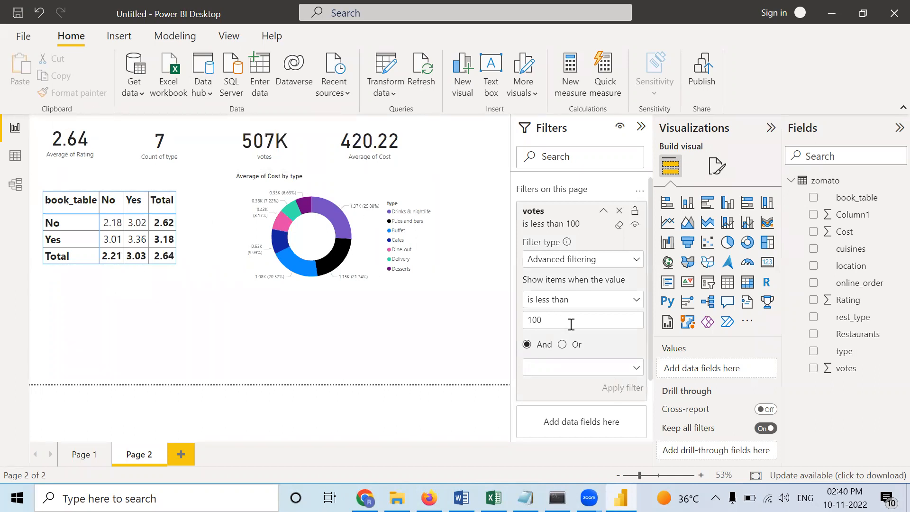
click(557, 264)
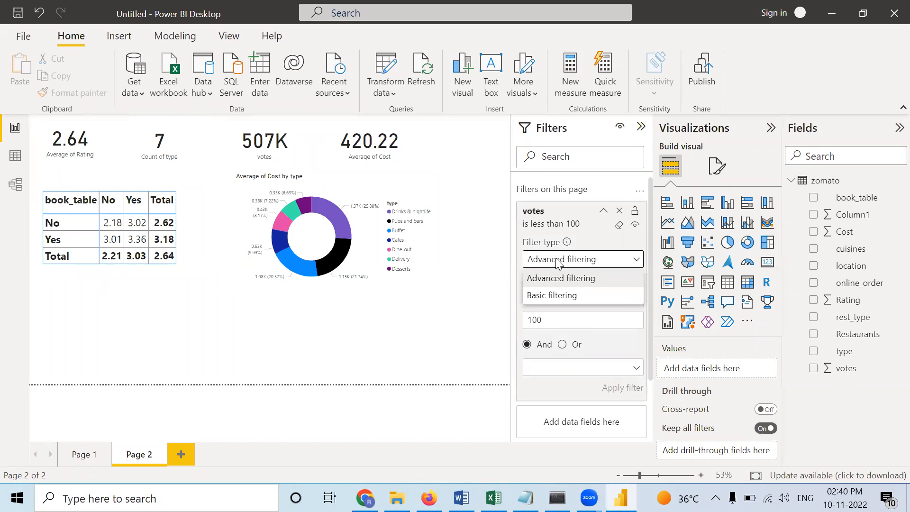
click(558, 295)
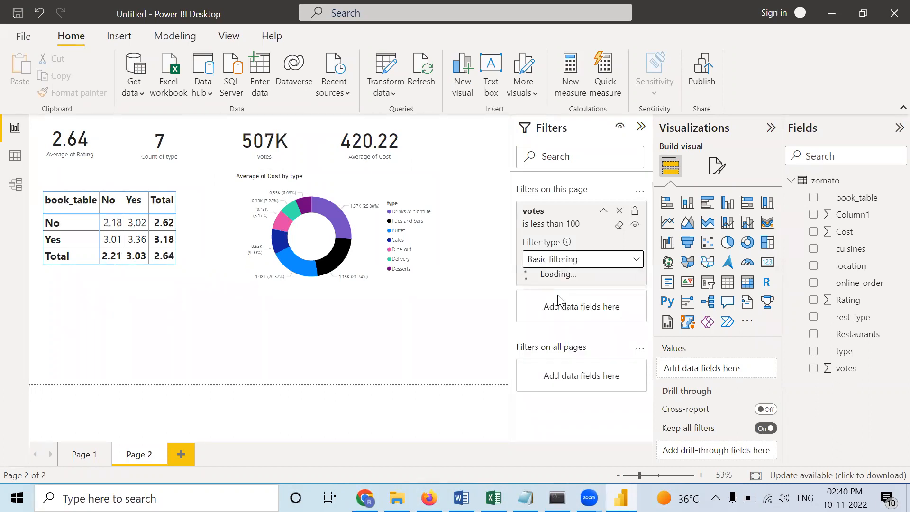
click(558, 264)
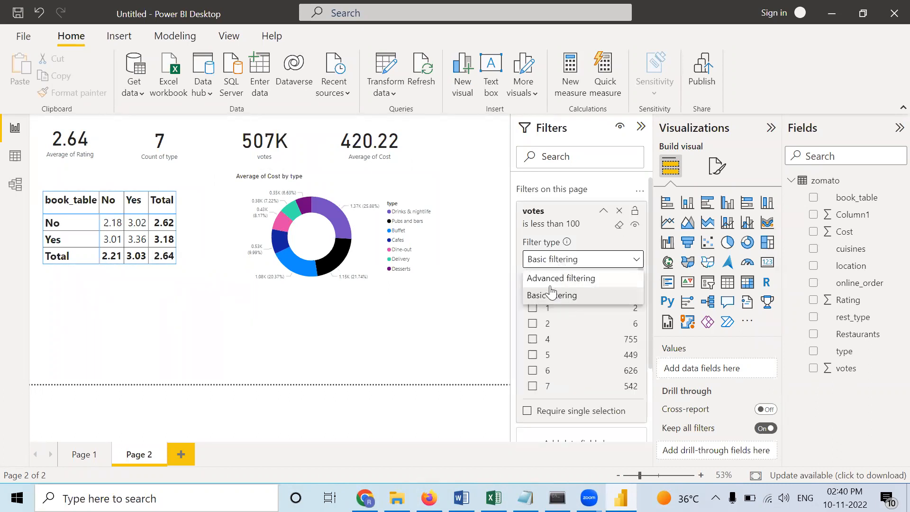
click(550, 280)
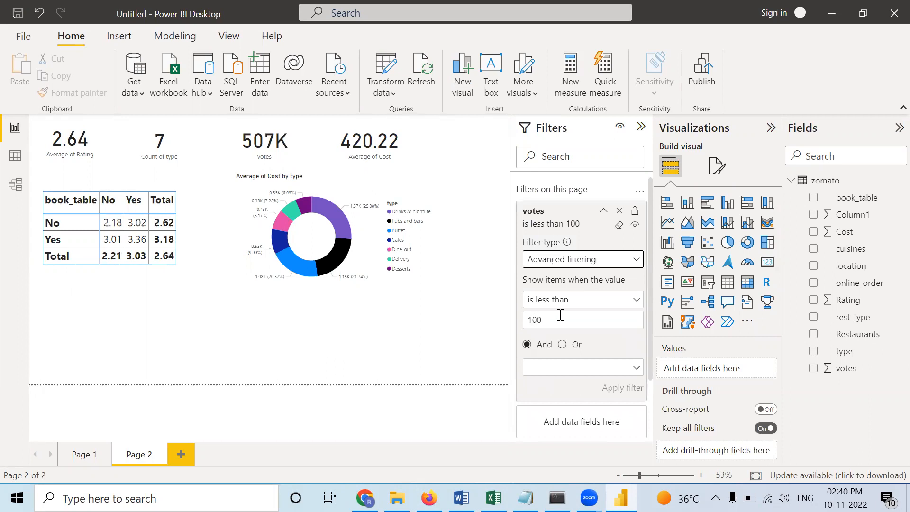
- Change the page's votes filter condition to "is not blank" and apply it
drag(560, 318, 509, 324)
click(607, 304)
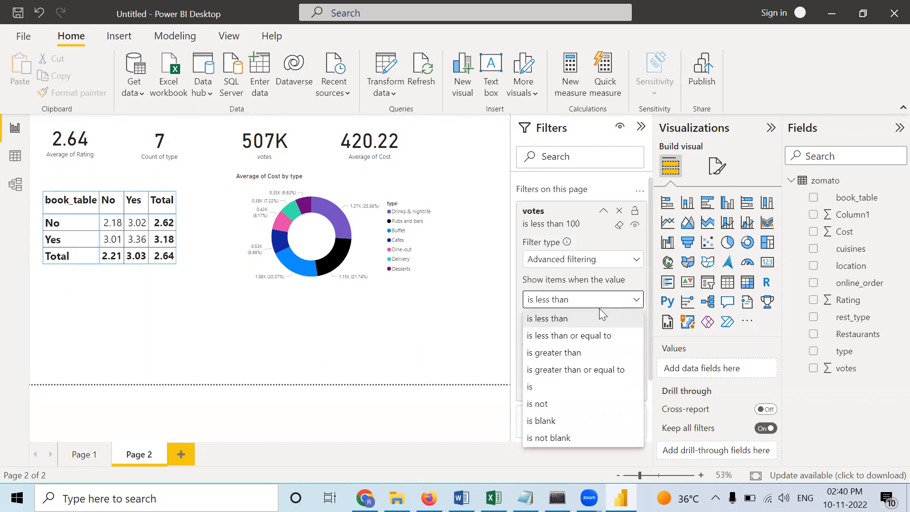
click(550, 438)
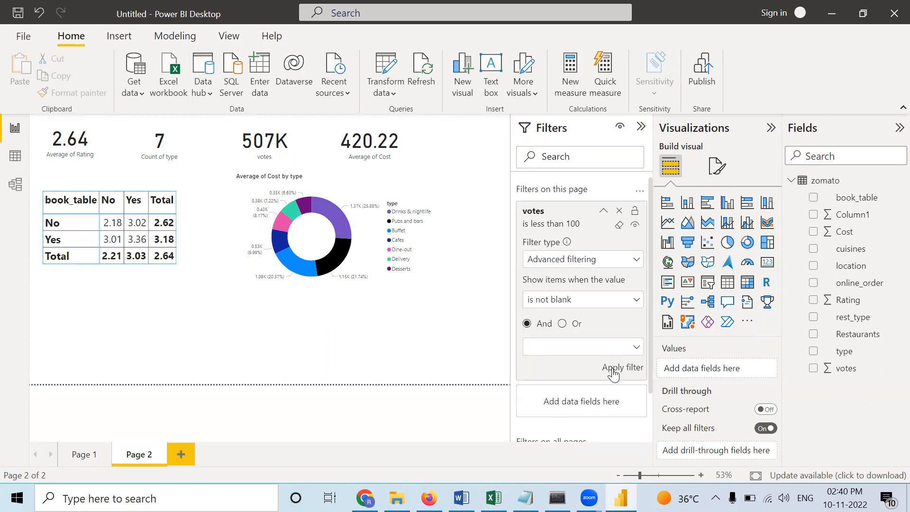
- Switch the page's votes filter to basic filtering and exclude the value 0
click(613, 268)
click(552, 296)
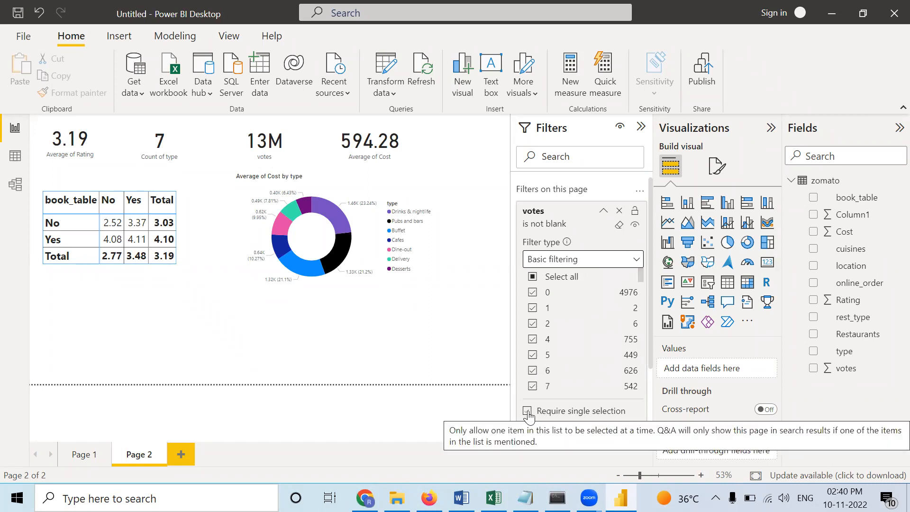
click(533, 293)
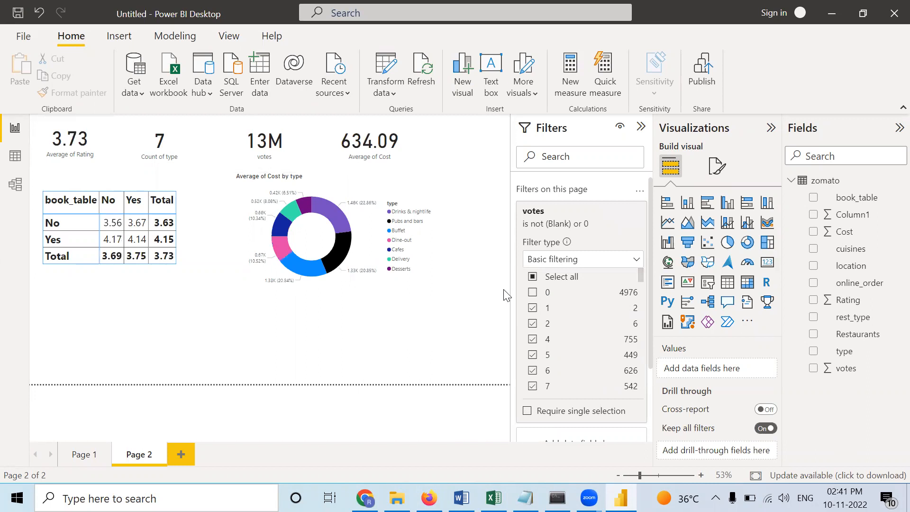
click(533, 293)
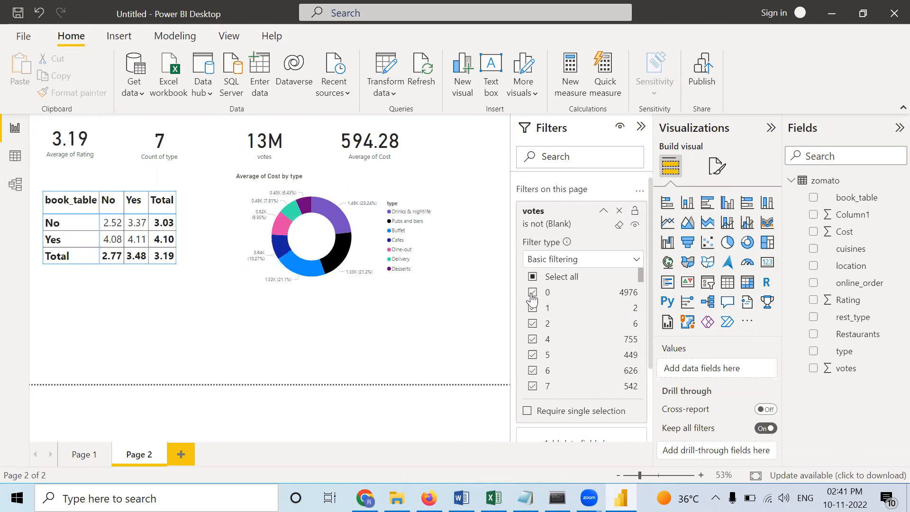
click(533, 293)
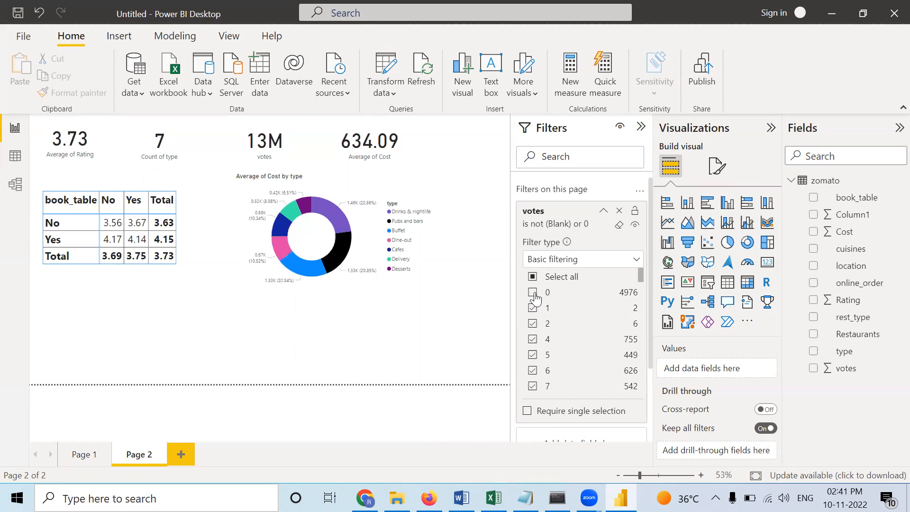
- Exclude the values 1, 2, 4, 5, 6, 7 and 8 from the page's votes filter
click(533, 309)
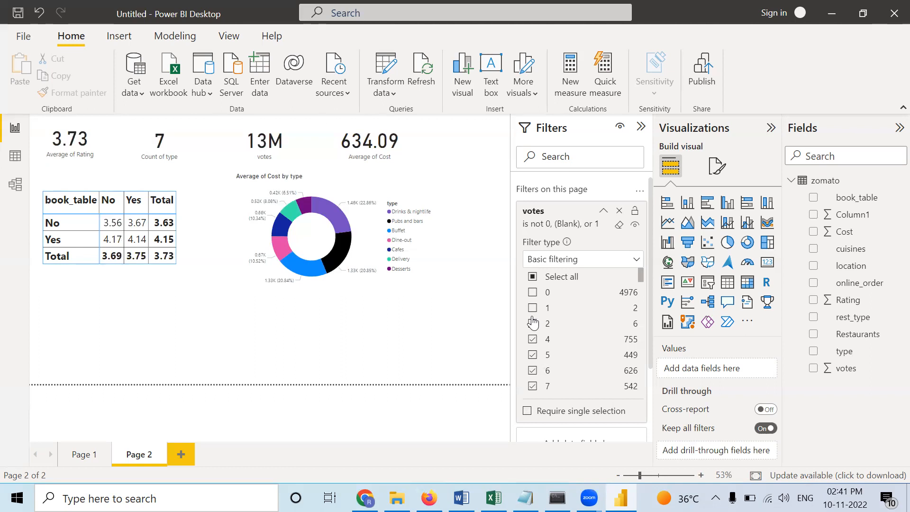
click(533, 325)
click(533, 339)
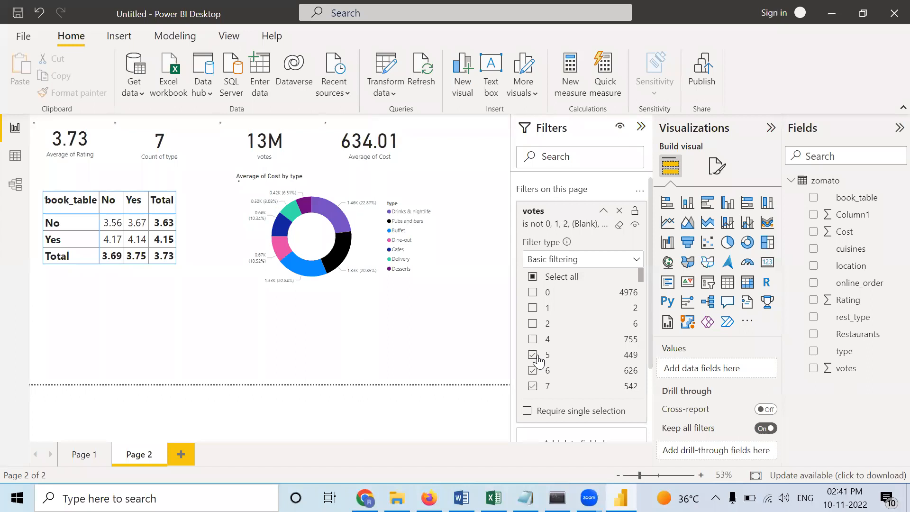
click(533, 356)
click(536, 370)
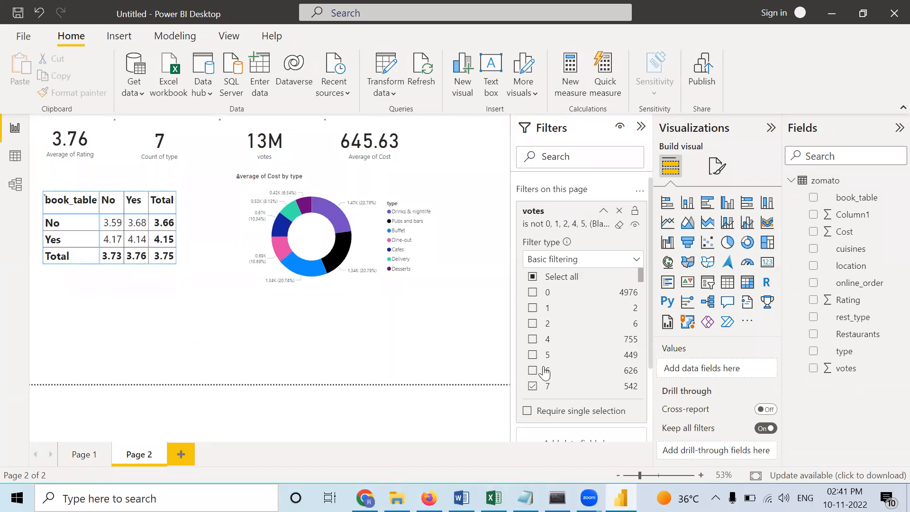
scroll(540, 361, down, 1)
click(533, 328)
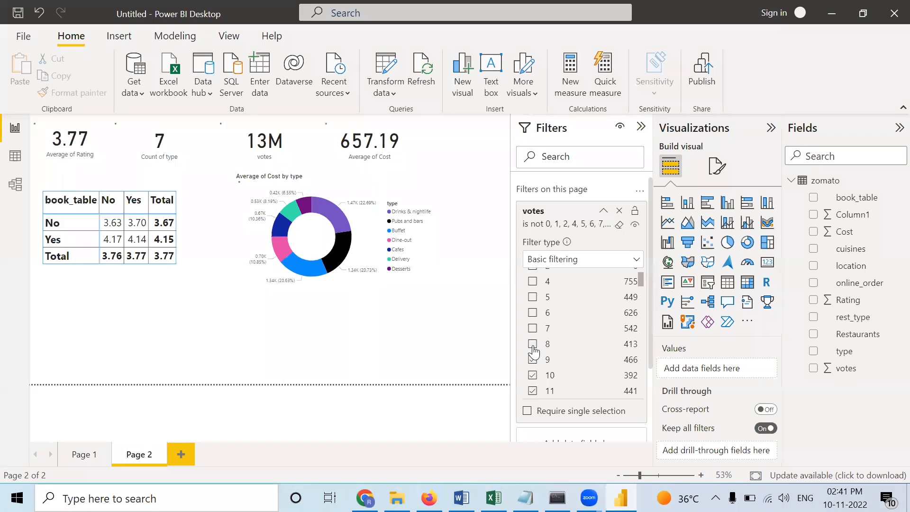
- Require single selection in the page's votes filter and select only the value 10
click(527, 411)
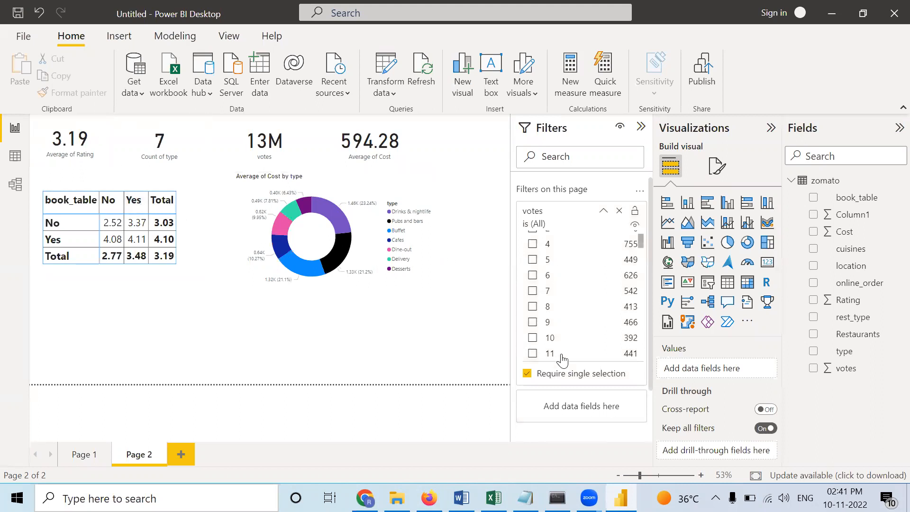
click(533, 338)
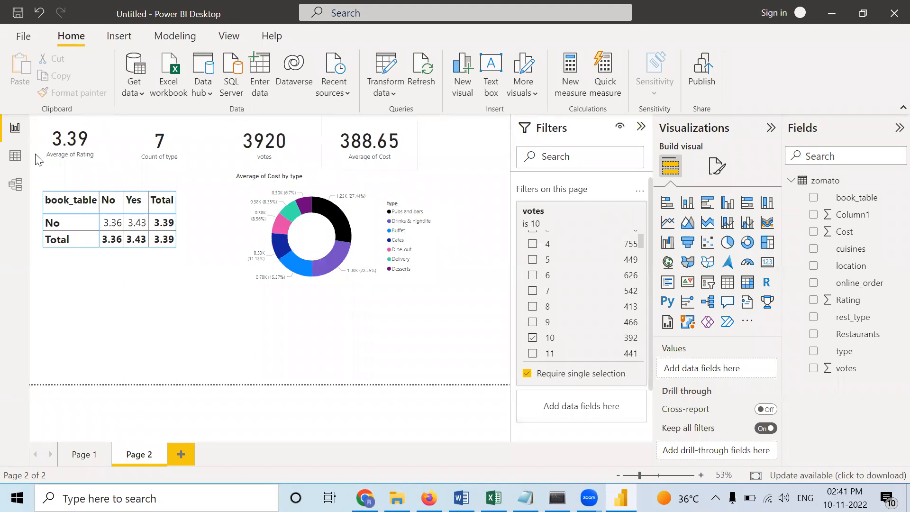
- Turn off required single selection in the page's votes filter and include all of its values again
click(527, 374)
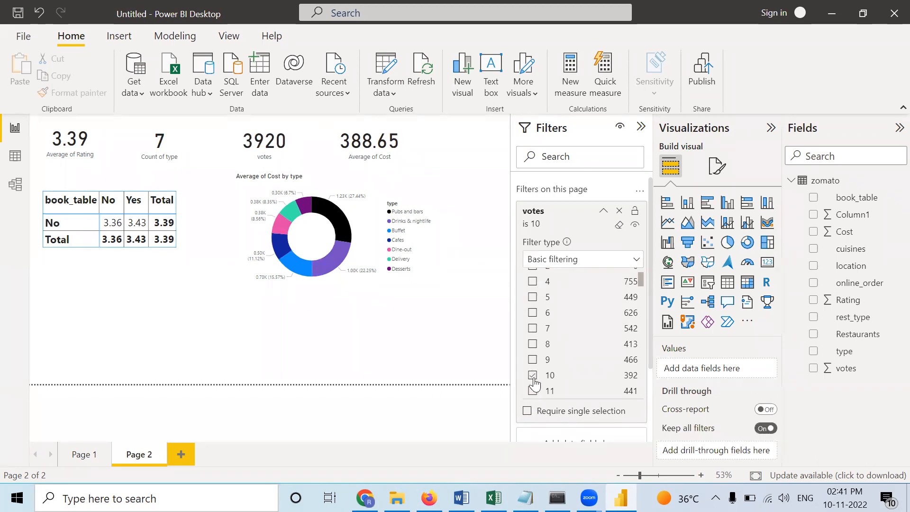
click(533, 376)
scroll(543, 298, up, 2)
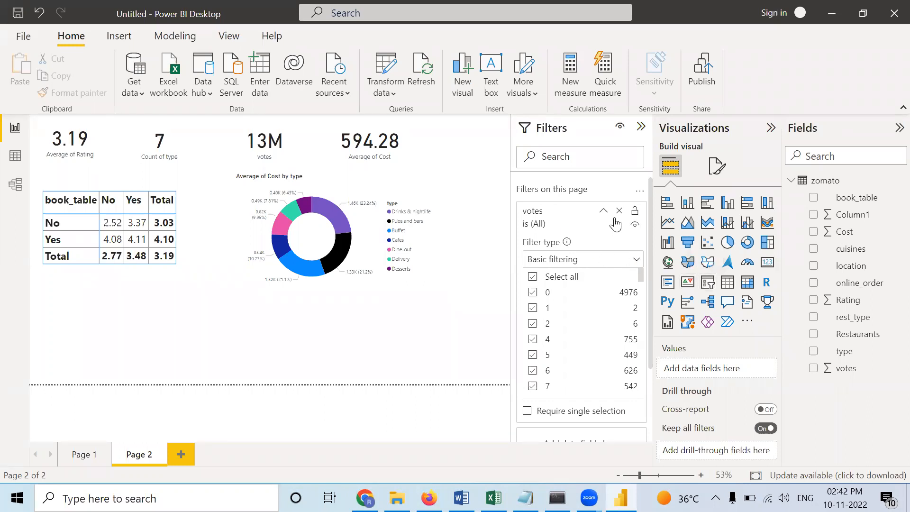
- Replace the page-level votes filter with a filter on the book_table field
click(605, 213)
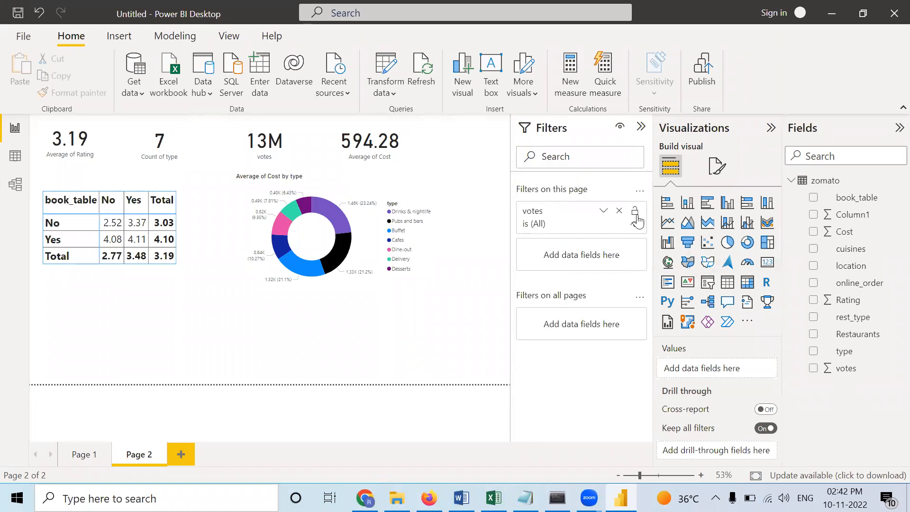
click(618, 212)
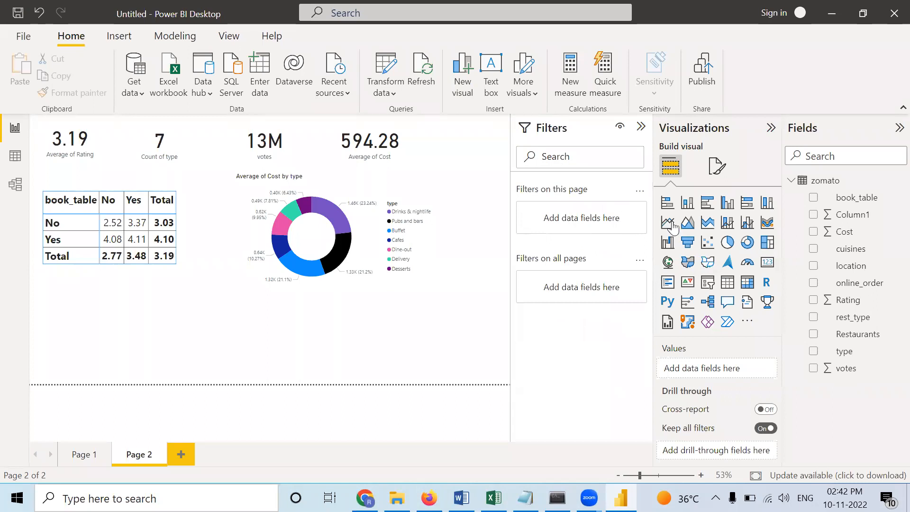
click(852, 201)
drag(852, 201, 593, 219)
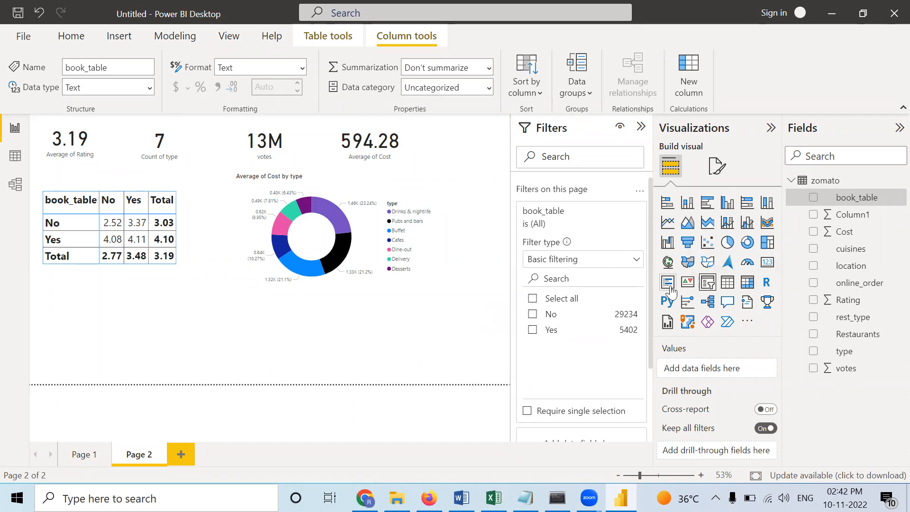
- Add an empty slicer and fit it into the free space below the donut chart
click(702, 283)
drag(464, 158, 465, 330)
drag(468, 309, 389, 330)
drag(434, 359, 456, 369)
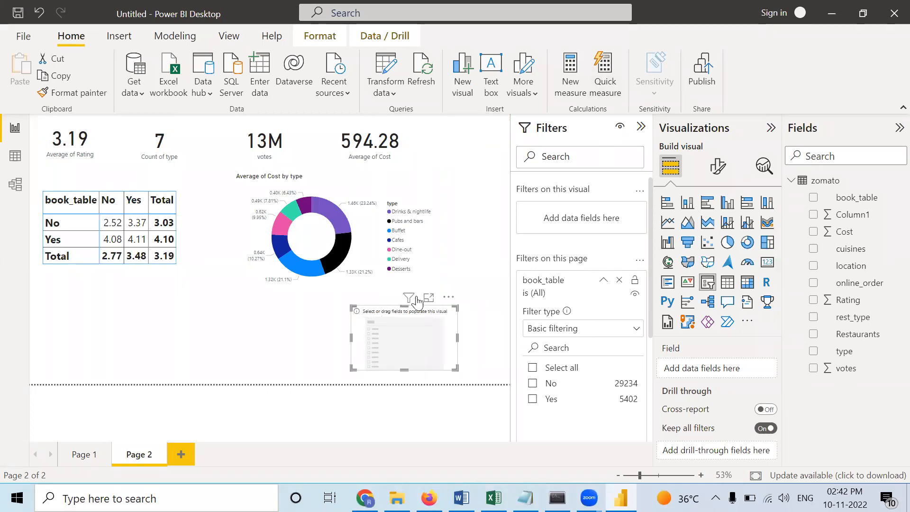
- Check which filters affect the new slicer and populate it with the book_table field
mouse_move(409, 297)
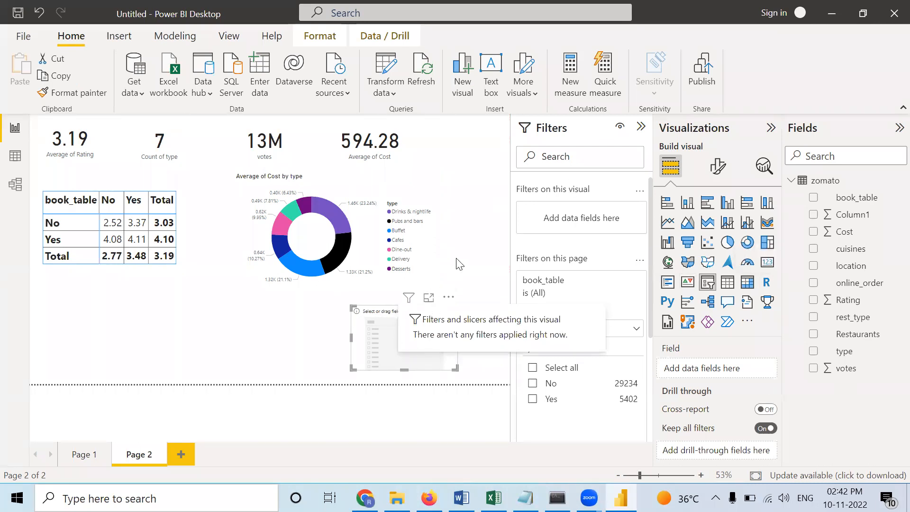
click(460, 264)
click(434, 332)
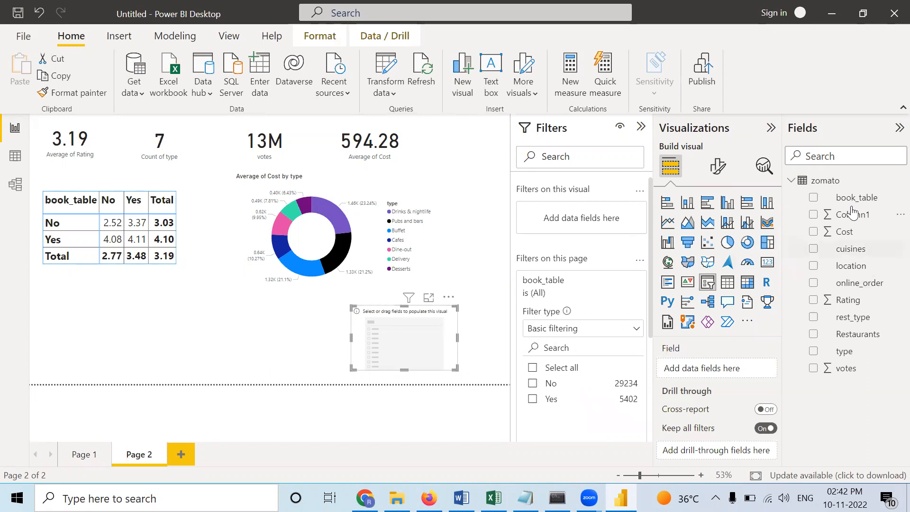
drag(849, 197, 724, 373)
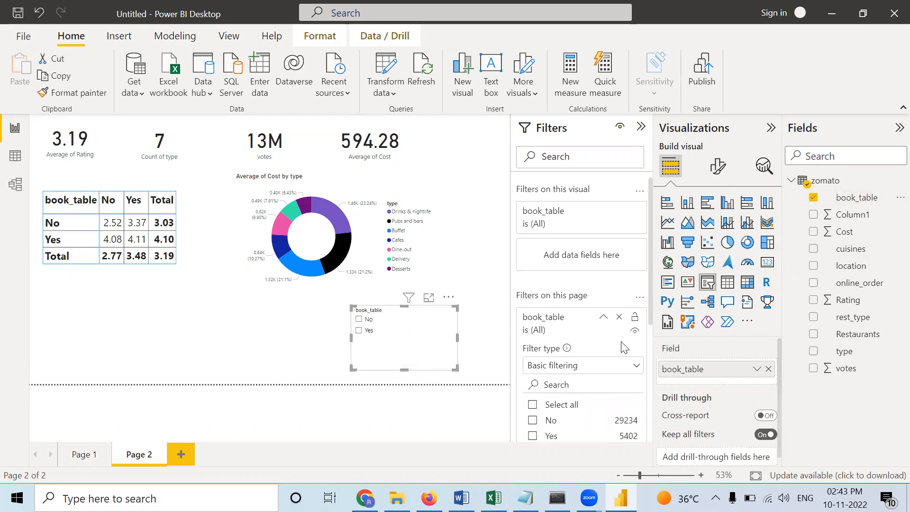
scroll(559, 327, down, 3)
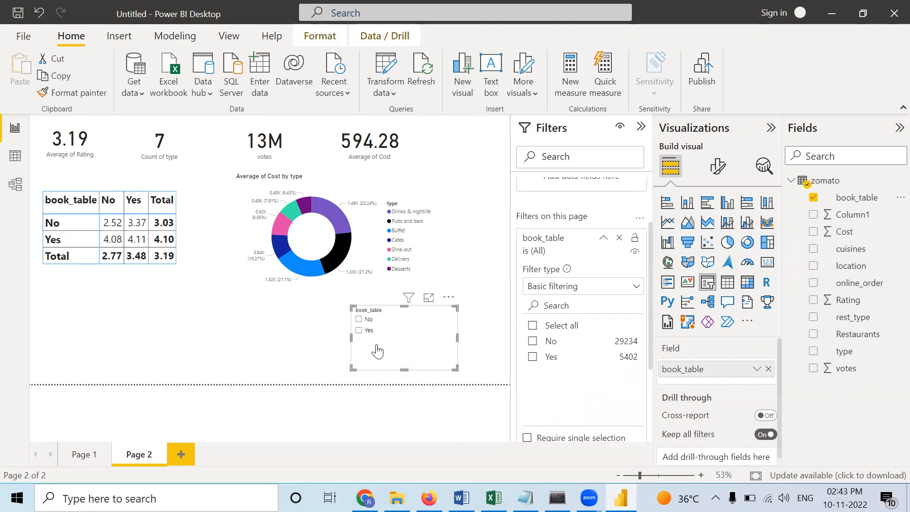